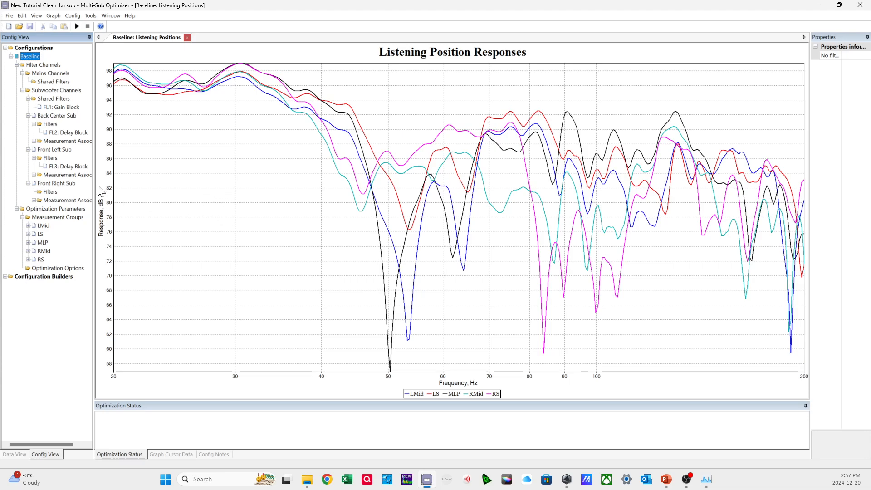
Widen the configuration tree and look through the Back Center, Front Left and Front Right subwoofer channels.
left_click_drag(94, 185, 124, 183)
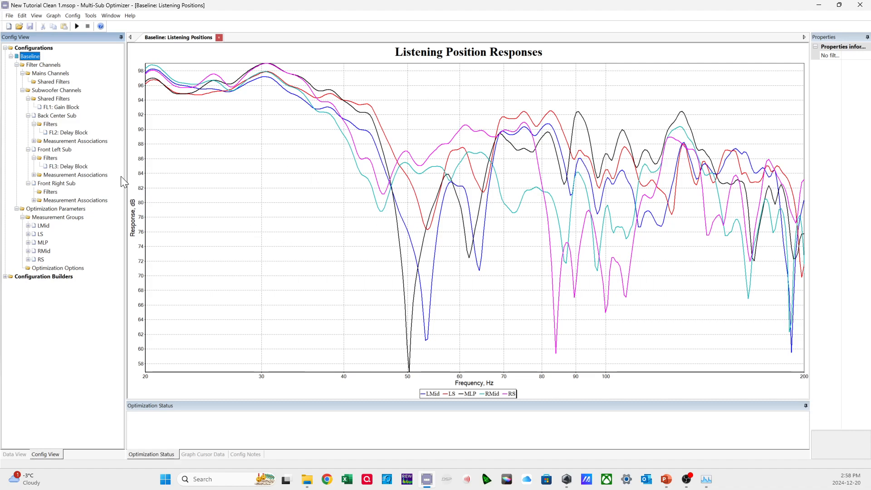
left_click(60, 116)
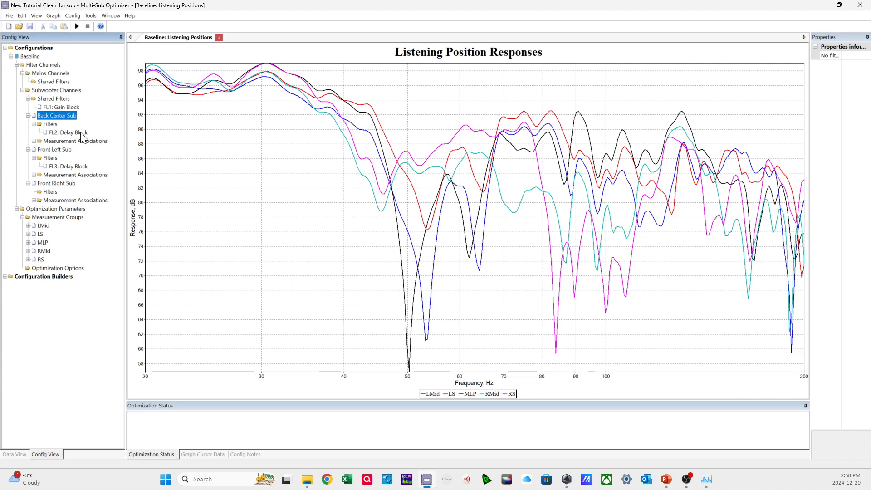
left_click(64, 150)
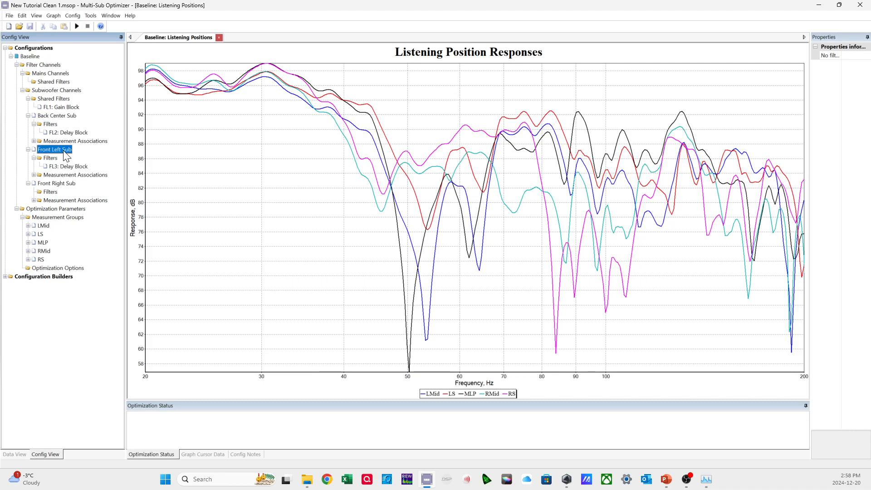
left_click(62, 184)
left_click(30, 56)
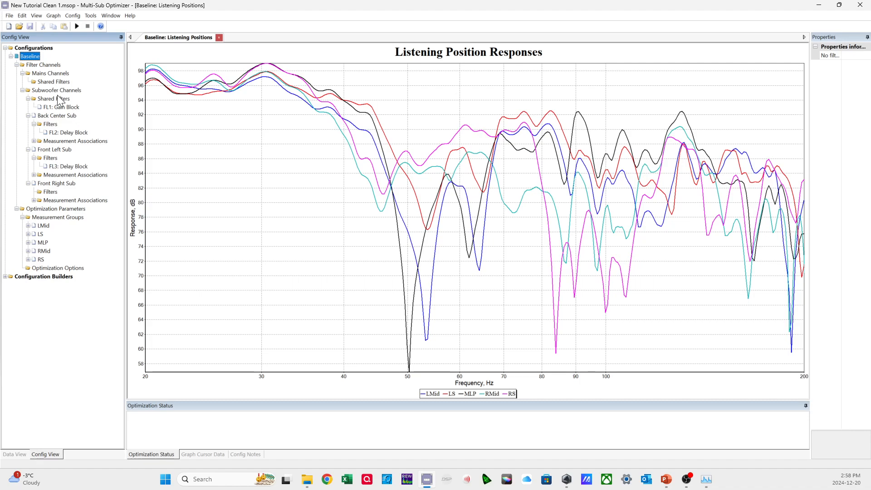
right_click(33, 57)
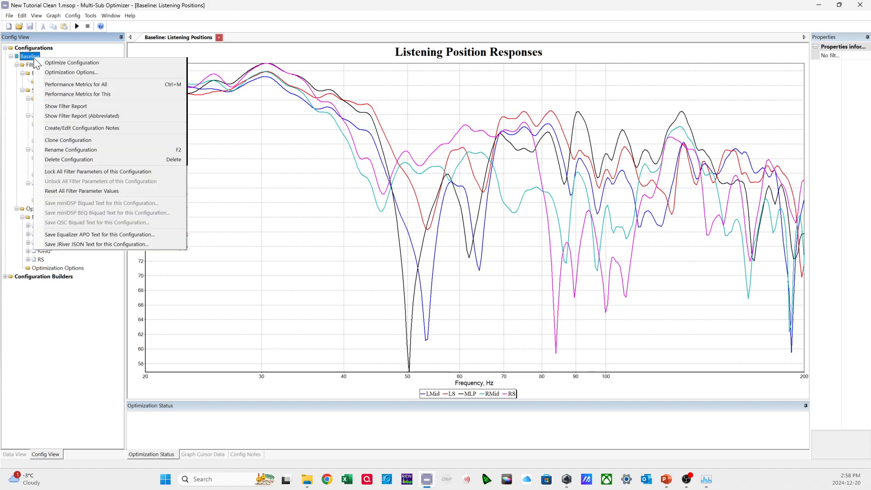
left_click(57, 150)
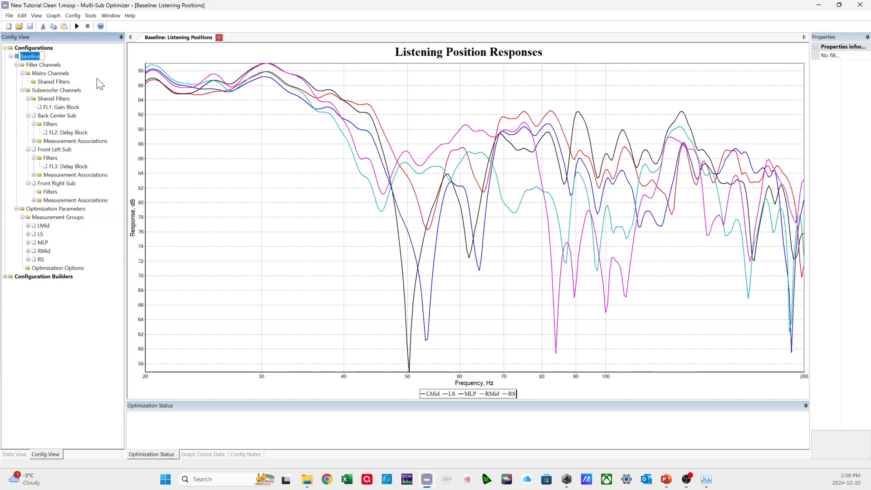
left_click(42, 57)
key("Return")
left_click(33, 57)
Delete the delay blocks from the Front Left and Back Center subs and the gain block from the subwoofers' shared filters.
left_click(76, 167)
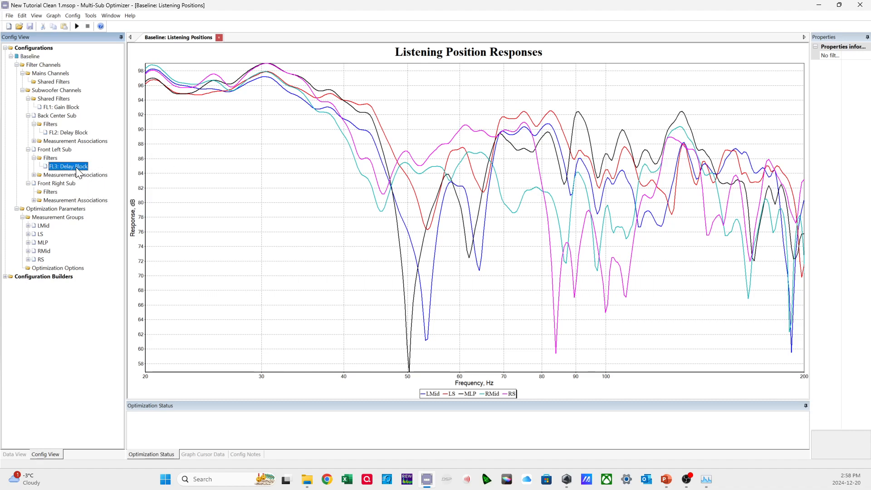
key("Delete")
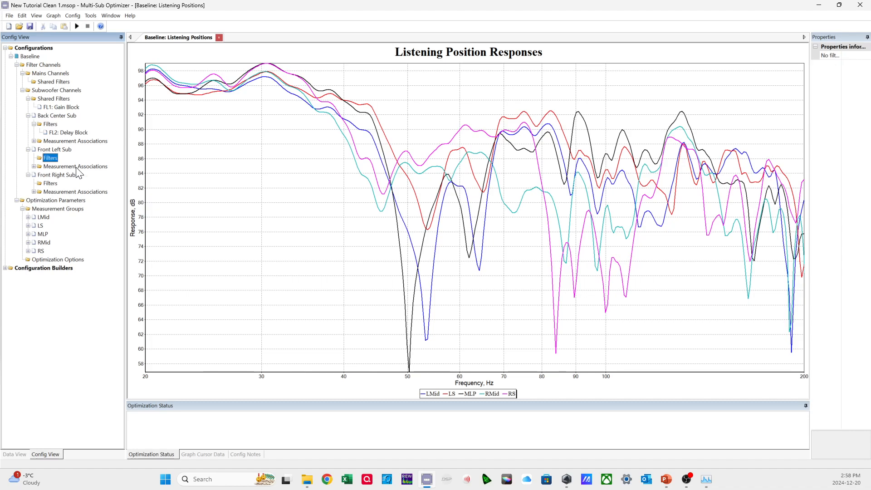
left_click(75, 132)
key("Delete")
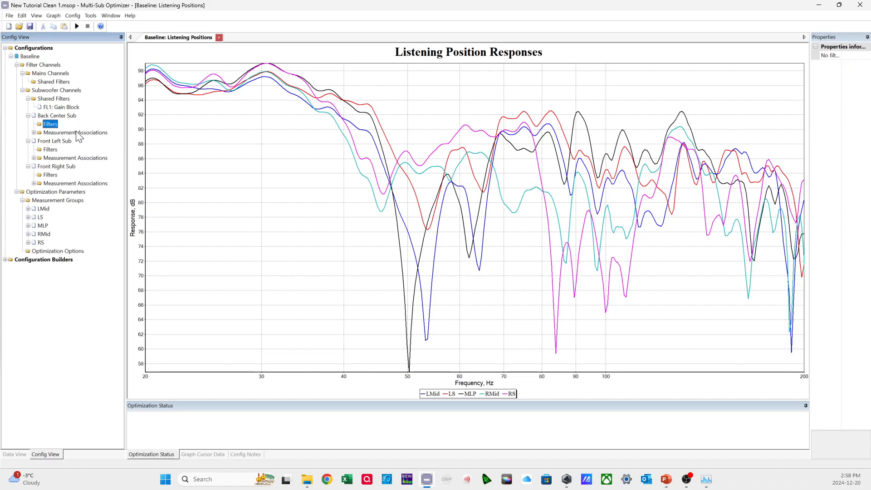
left_click(61, 108)
key("Delete")
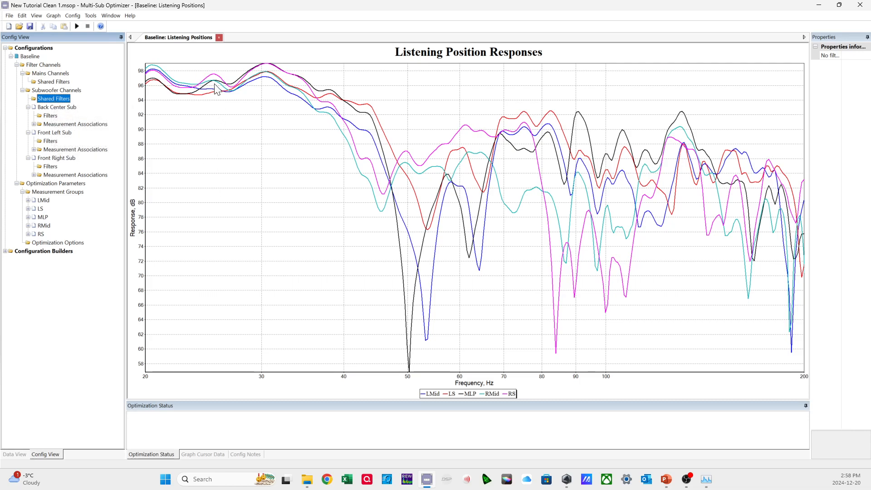
Rename the listening positions graph in the measurement data tree as Baseline.
left_click(190, 40)
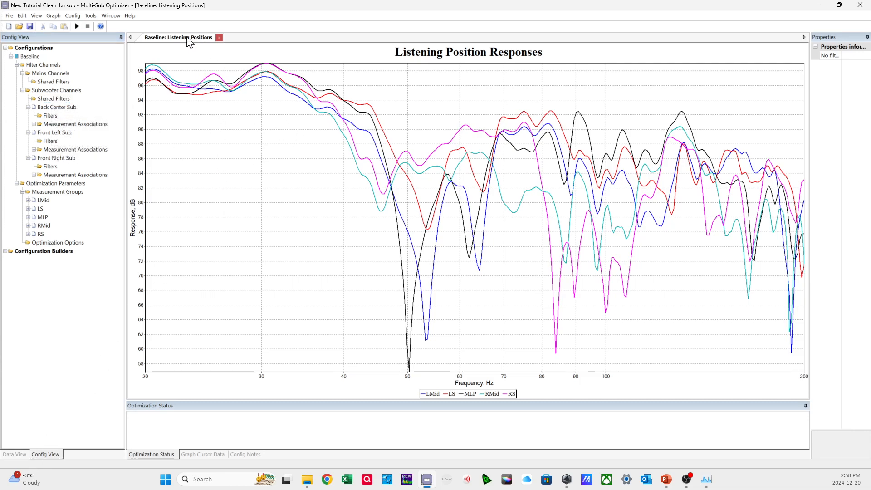
left_click(16, 456)
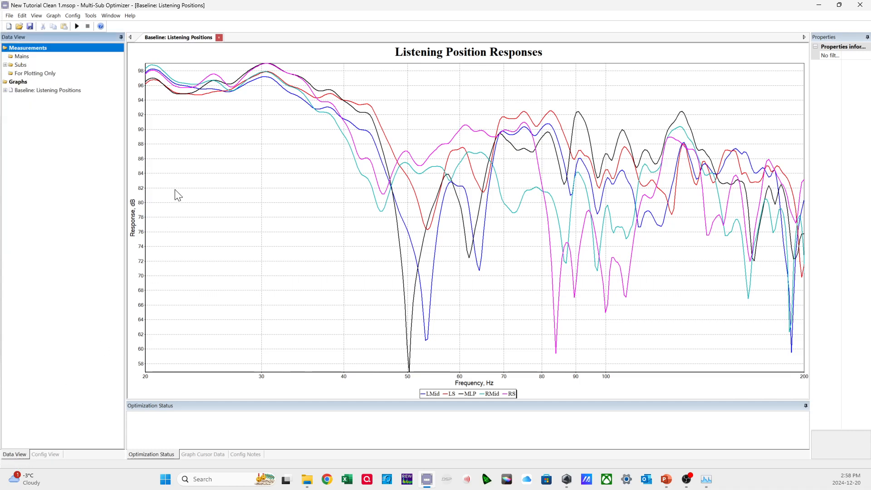
left_click(26, 90)
right_click(25, 89)
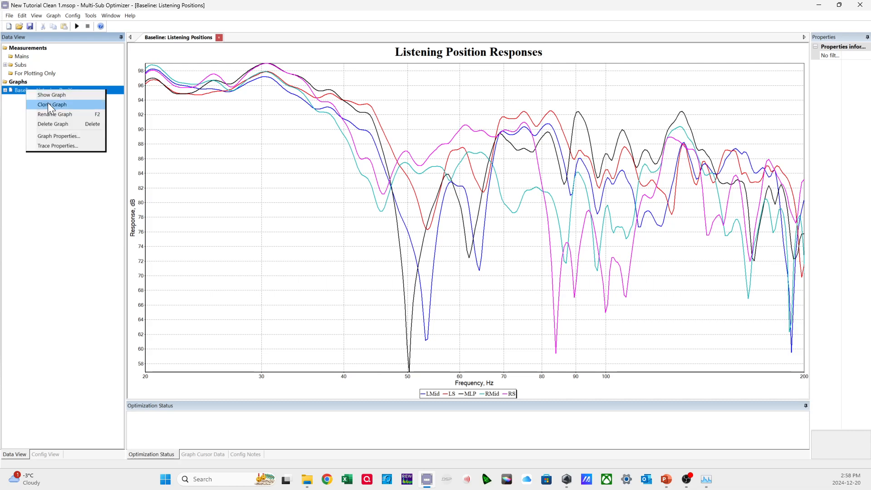
left_click(53, 114)
key("End")
key("BackSpace")
key("BackSpace")
key("BackSpace")
key("BackSpace")
key("BackSpace")
key("BackSpace")
key("BackSpace")
key("BackSpace")
key("BackSpace")
key("BackSpace")
key("BackSpace")
key("BackSpace")
key("BackSpace")
key("BackSpace")
key("BackSpace")
key("BackSpace")
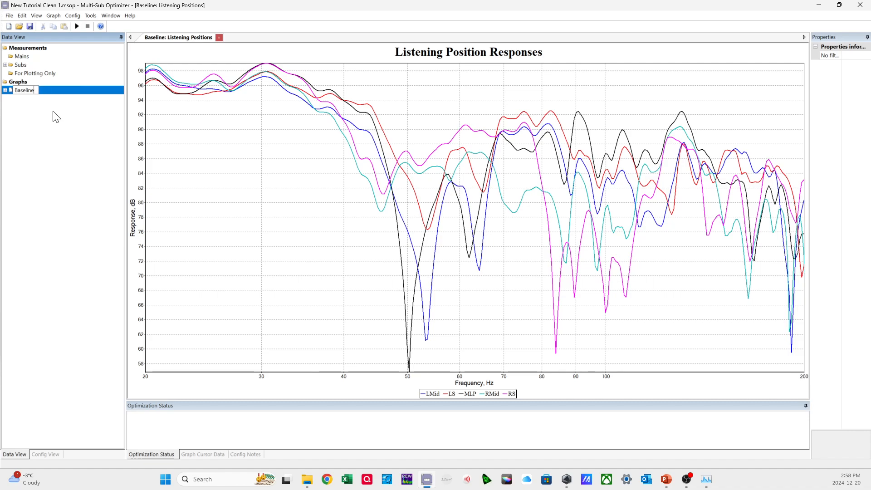
key("Return")
Set the graph's displayed title to Baseline in its graph properties.
right_click(411, 174)
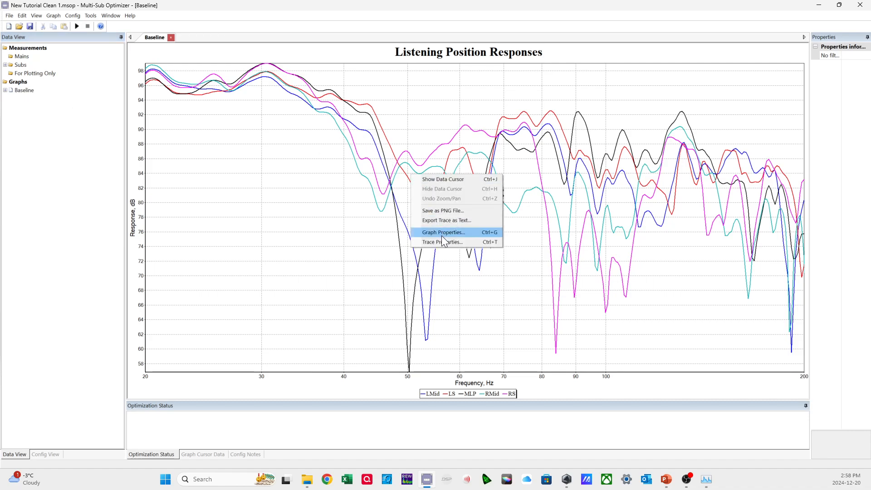
left_click(443, 232)
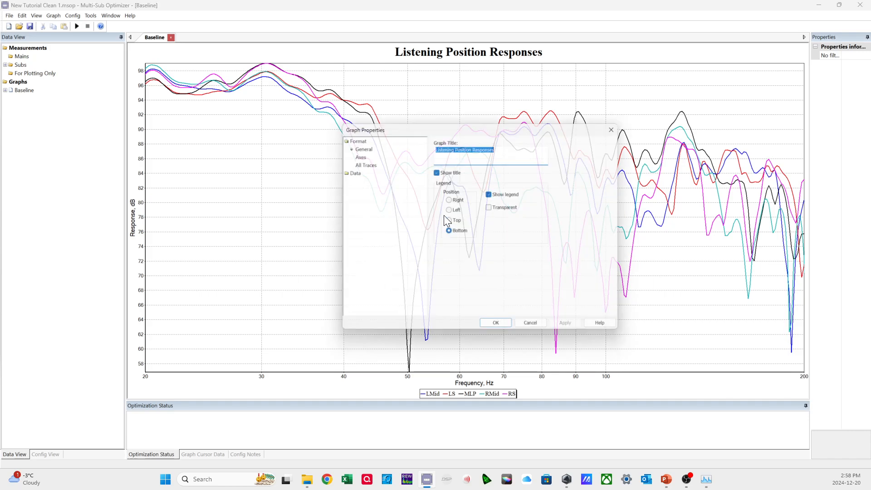
type("Basle")
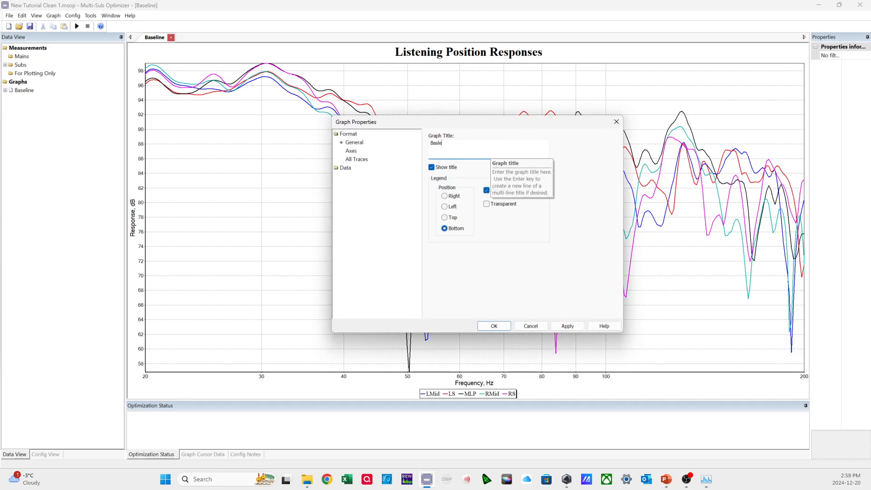
key("BackSpace")
key("BackSpace")
key("BackSpace")
key("BackSpace")
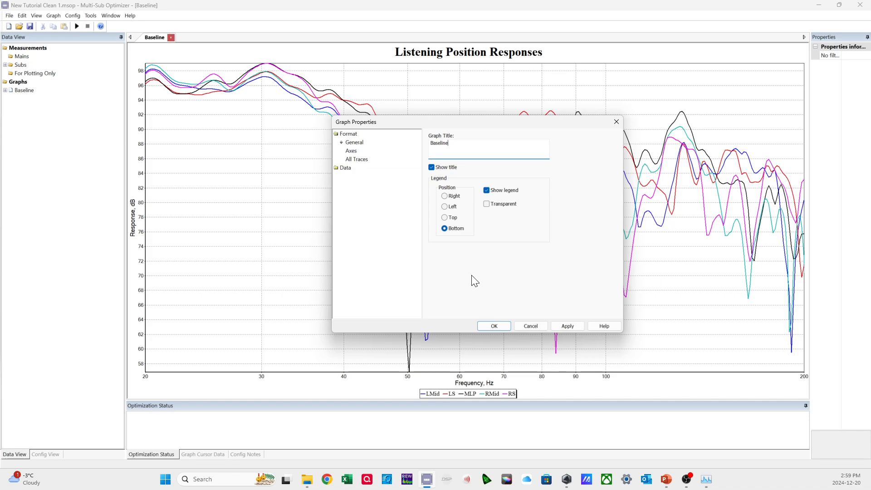
left_click(487, 327)
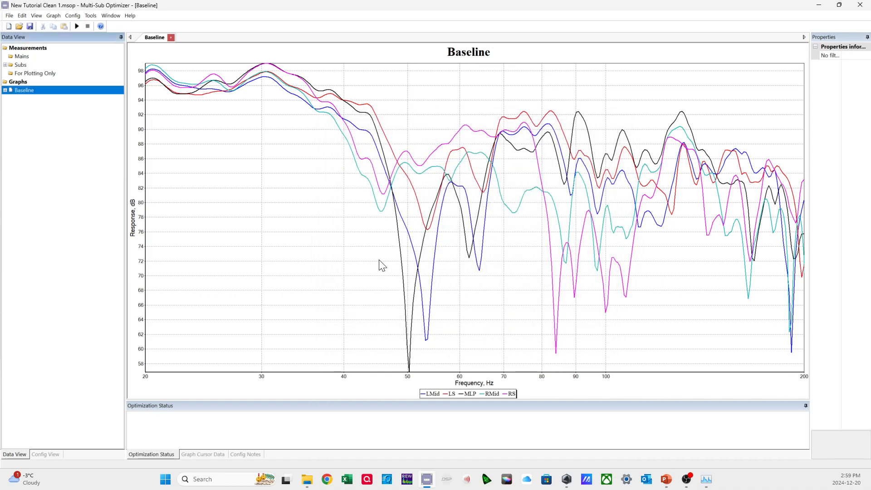
Set the graph's x-axis limits to 10 Hz minimum and 300 Hz maximum and apply them.
right_click(286, 176)
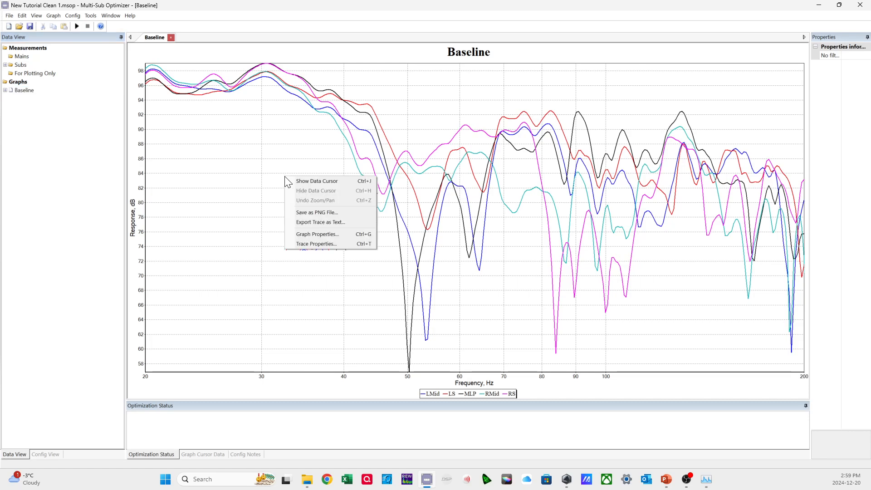
left_click(306, 233)
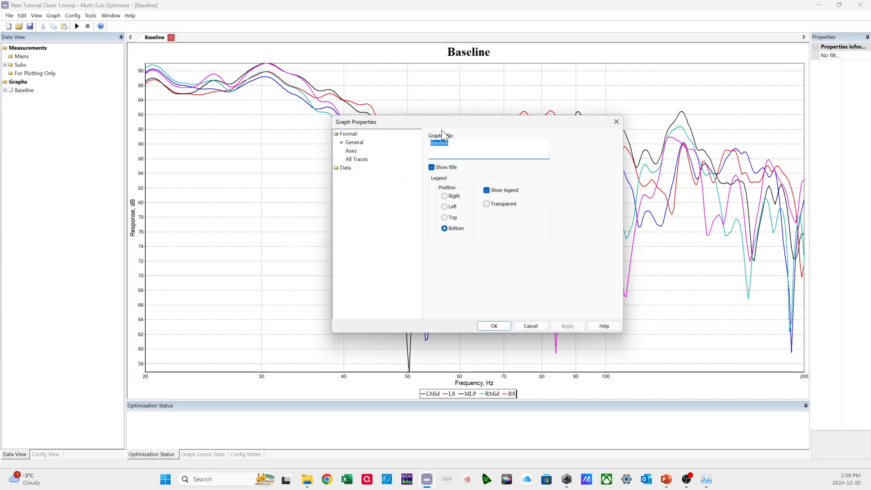
left_click_drag(440, 120, 464, 125)
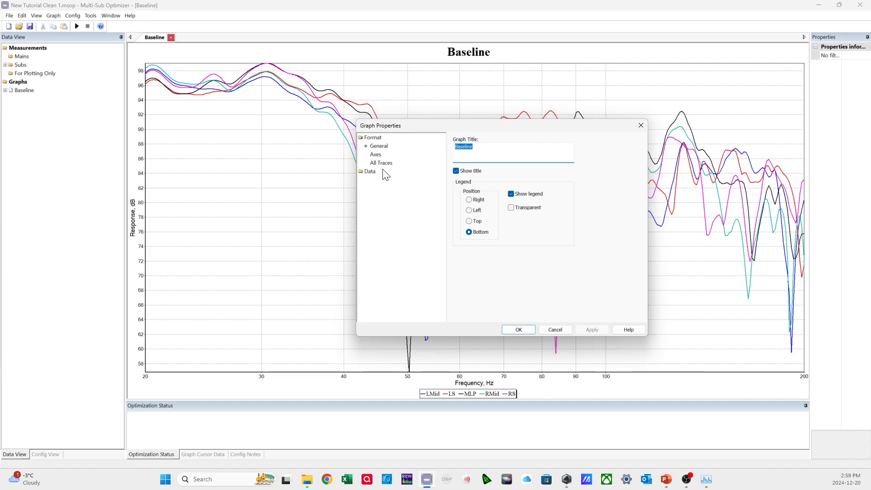
left_click(376, 156)
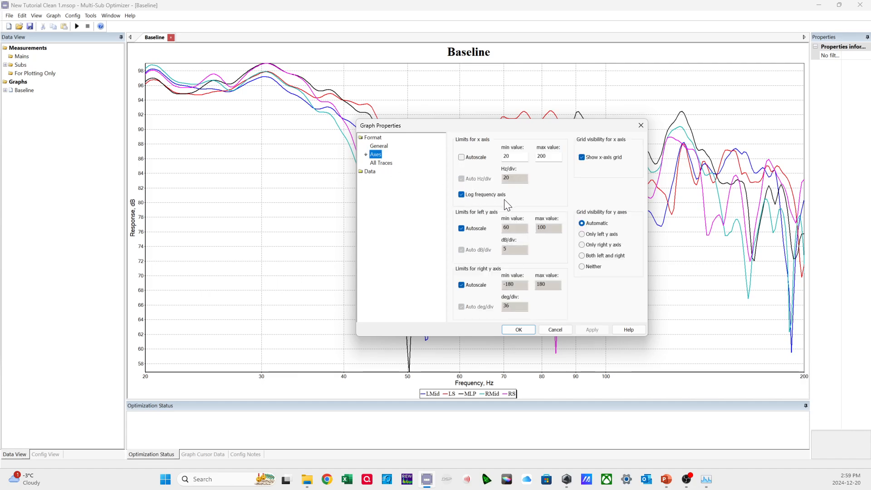
double_click(513, 156)
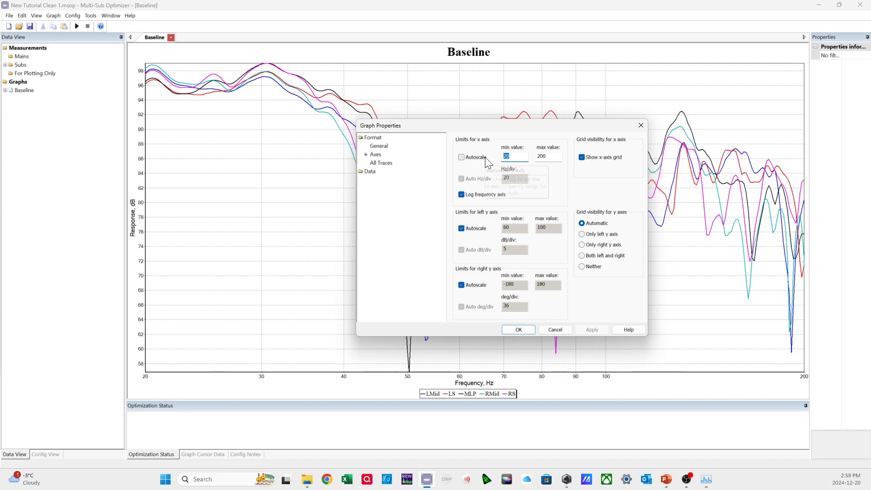
type("10")
key("Tab")
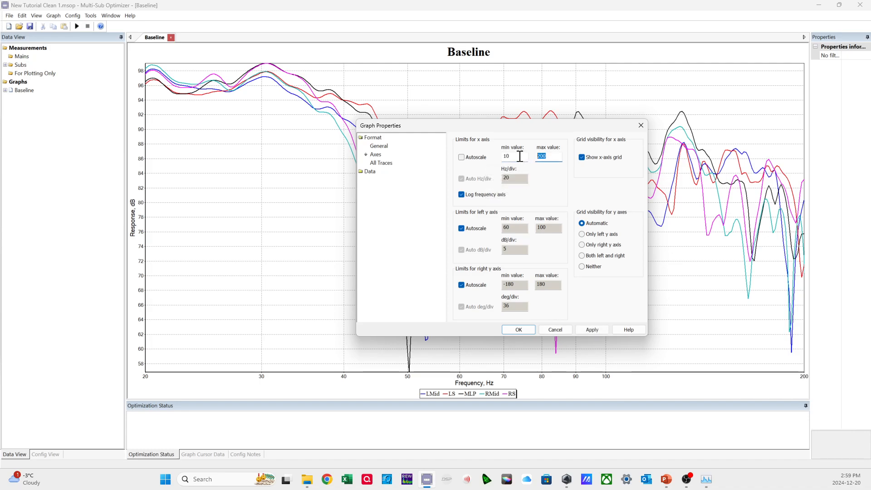
type("300")
left_click(592, 329)
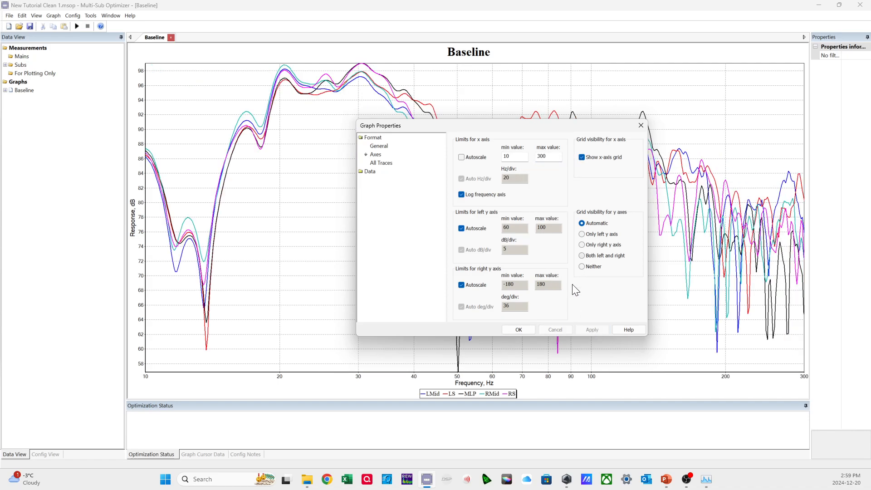
Disable autoscaling on the left y axis, limit it to 50–110 dB with manual 5 dB divisions, and apply the change.
left_click(461, 228)
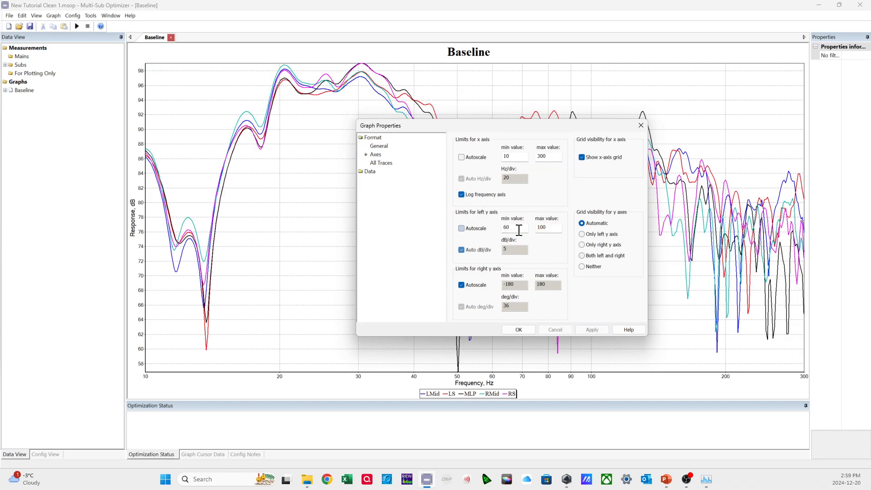
double_click(513, 227)
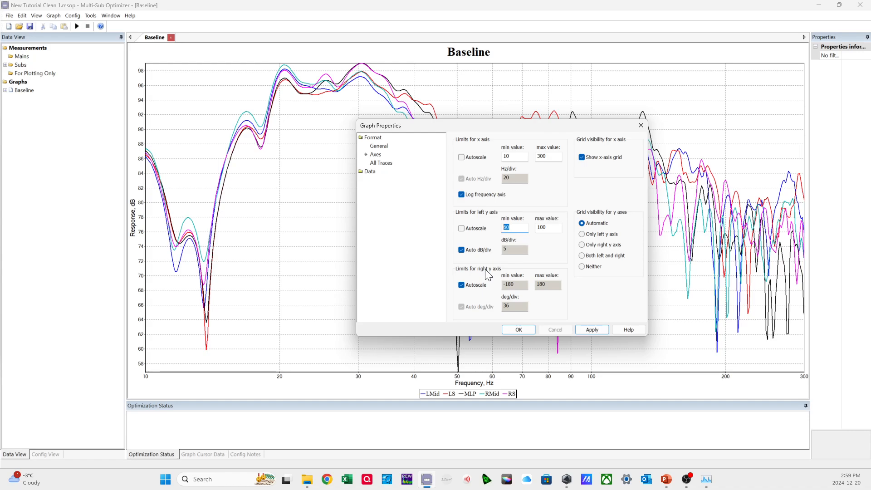
key("Tab")
type("110")
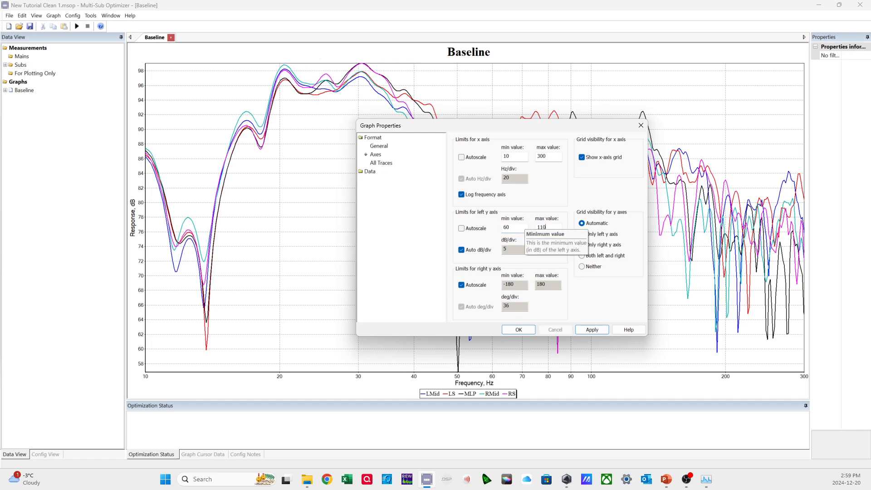
double_click(514, 227)
type("50")
left_click(474, 250)
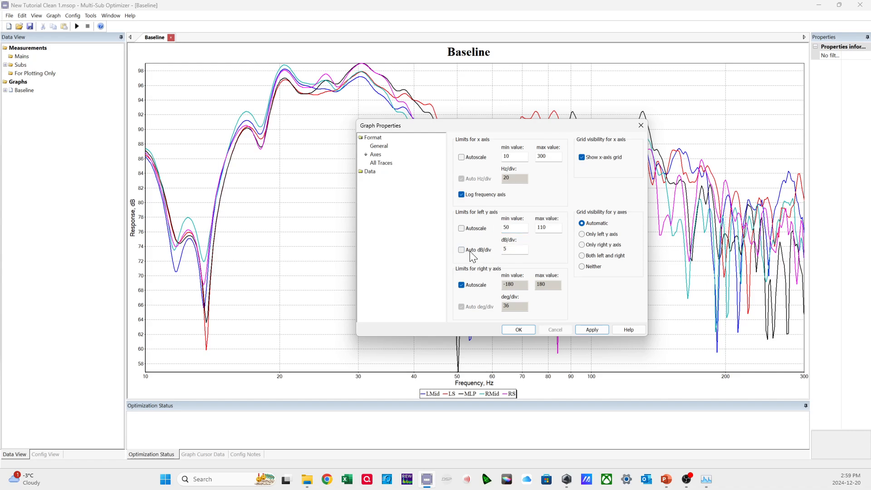
left_click(588, 333)
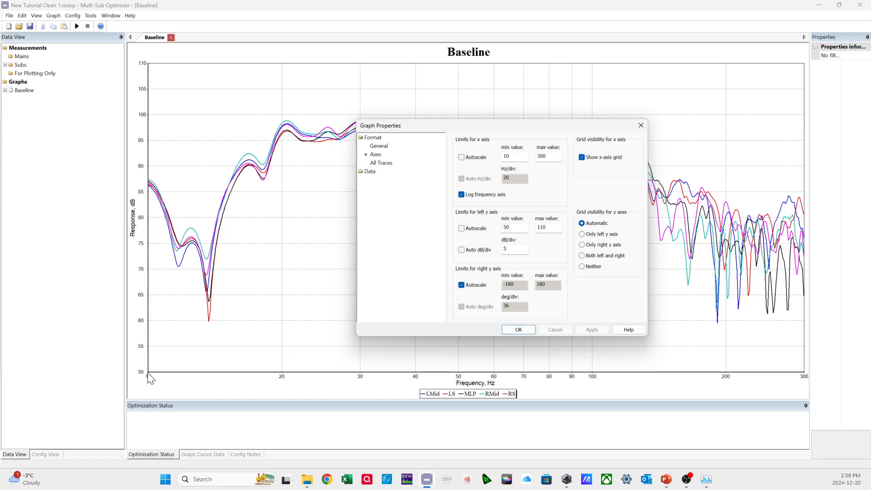
Disable autoscaling on the right y axis, limit it to -360 to 1800 degrees with manual 180-degree divisions, and apply the change.
left_click(477, 291)
key("Tab")
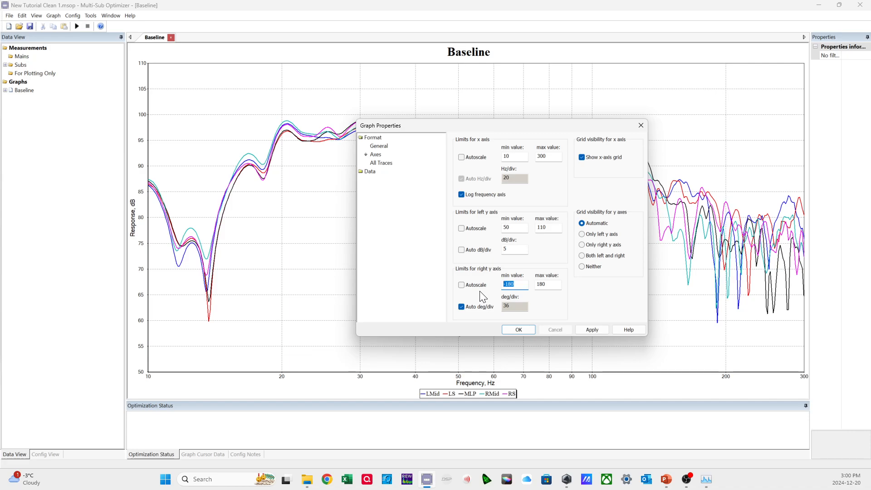
type("-36")
left_click(555, 287)
left_click(473, 308)
left_click_drag(511, 306, 493, 306)
type("180")
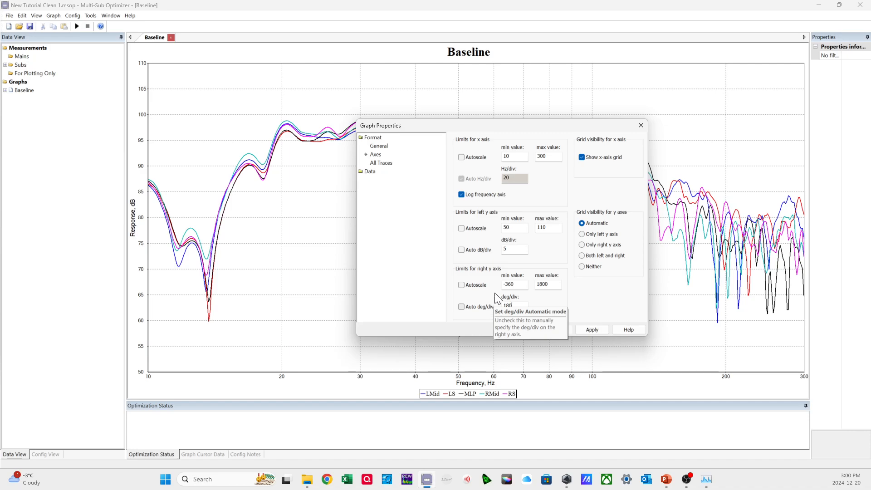
left_click(588, 330)
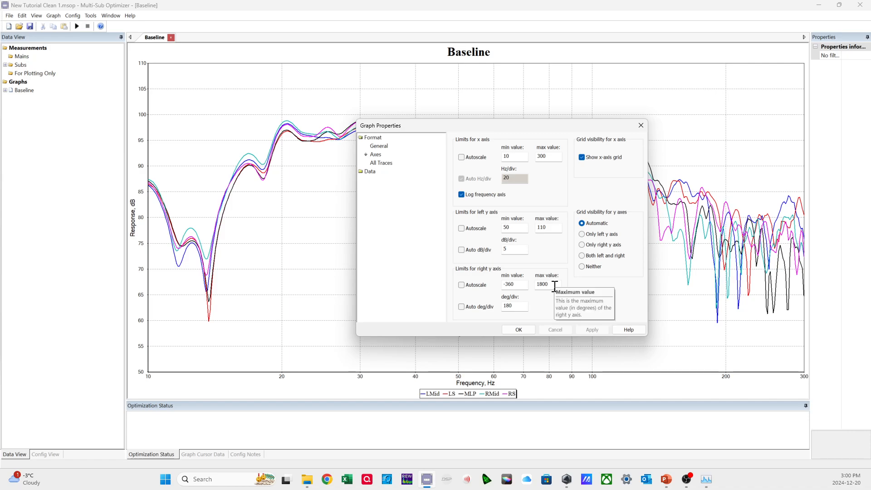
left_click(523, 228)
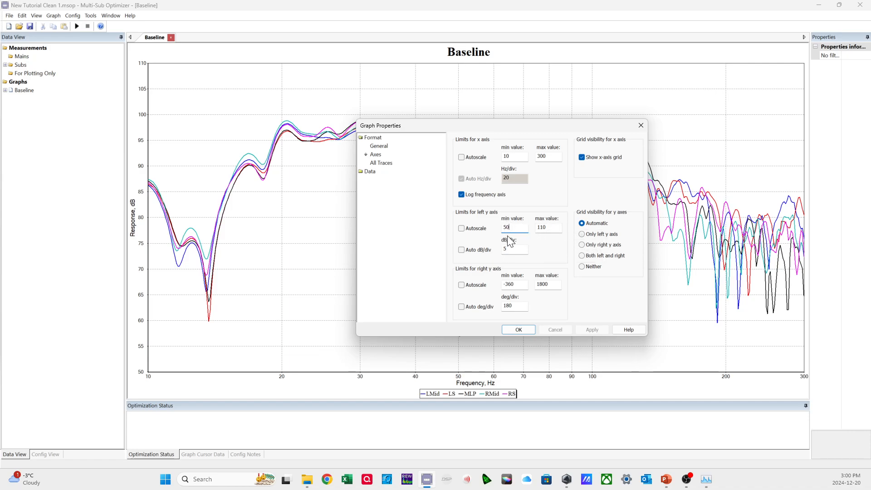
Set the graph's trace visibility and phase unwrapping to Choose for each trace, then apply and close the graph properties.
left_click(386, 163)
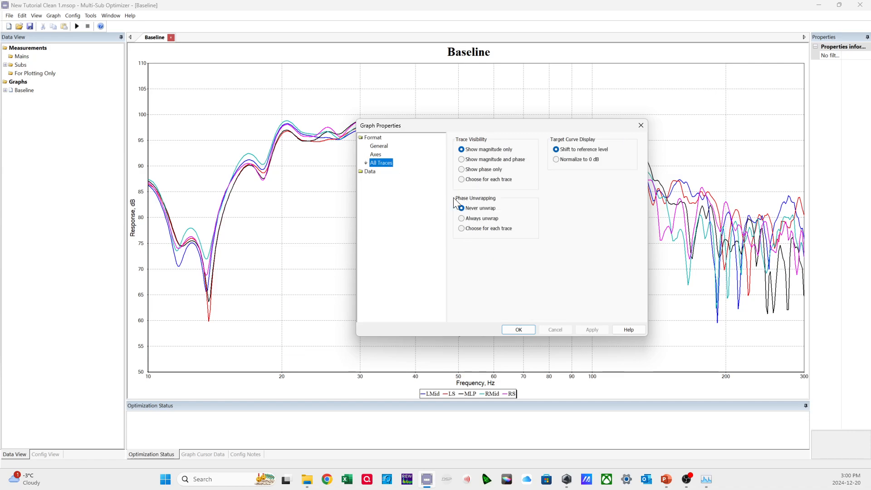
left_click(476, 180)
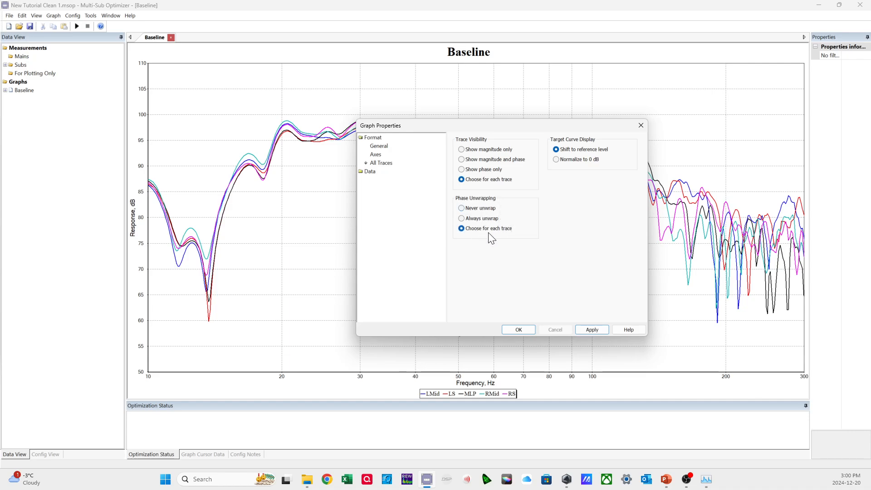
left_click(584, 330)
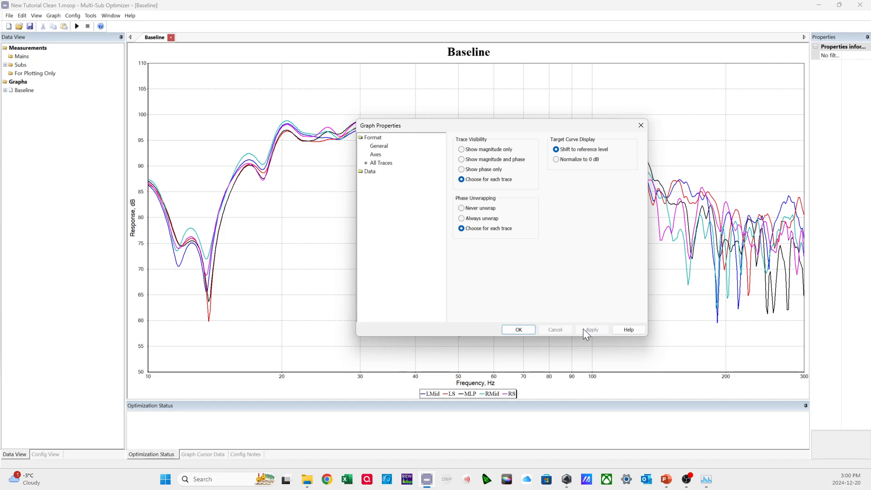
left_click(518, 329)
Add the MLP position's natural response as a trace on the Baseline graph and apply the change.
right_click(379, 227)
left_click(399, 284)
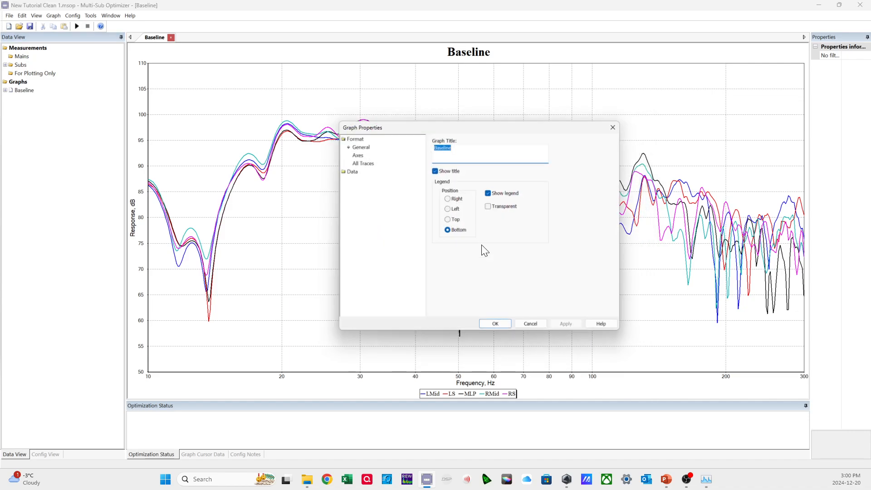
left_click(345, 172)
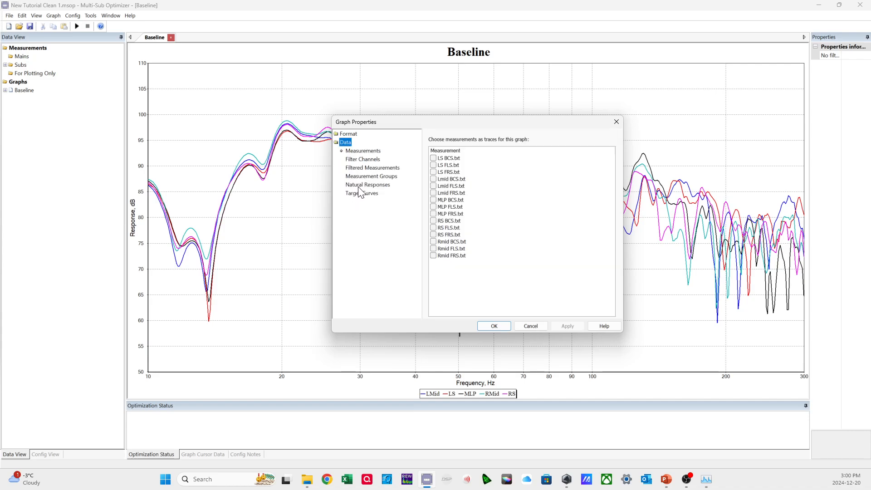
left_click(366, 184)
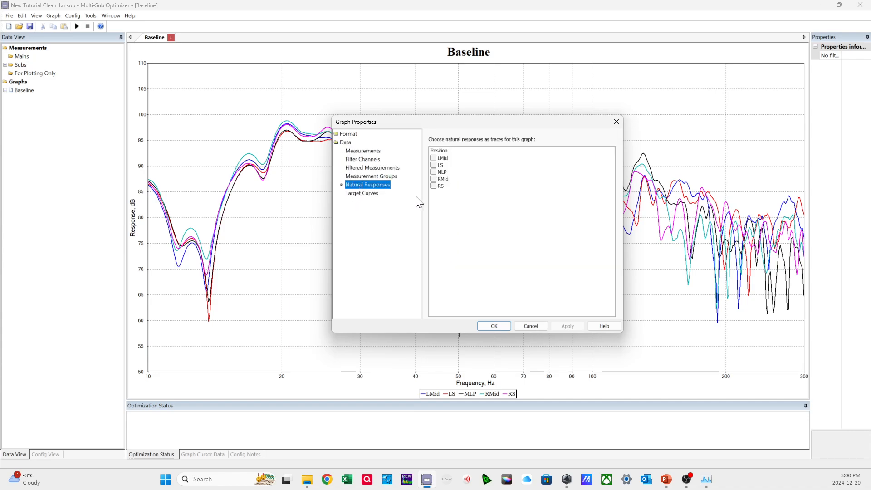
left_click(433, 172)
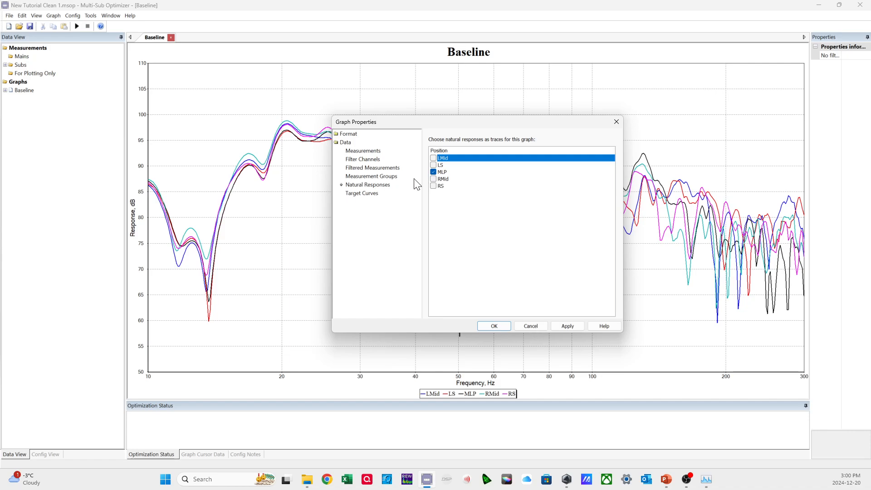
left_click(562, 325)
left_click(493, 327)
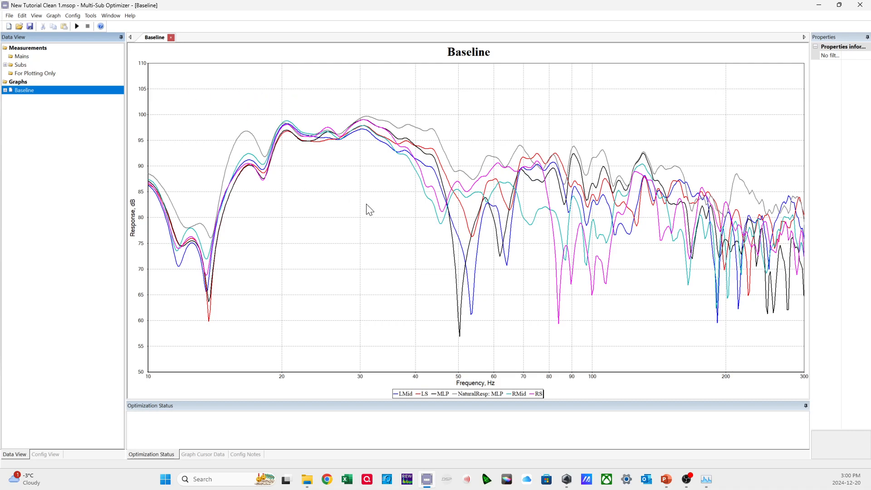
Change the graph's left y-axis limits to a minimum of 45 dB and a maximum of 105 dB, and apply them.
right_click(380, 230)
left_click(413, 286)
left_click(355, 152)
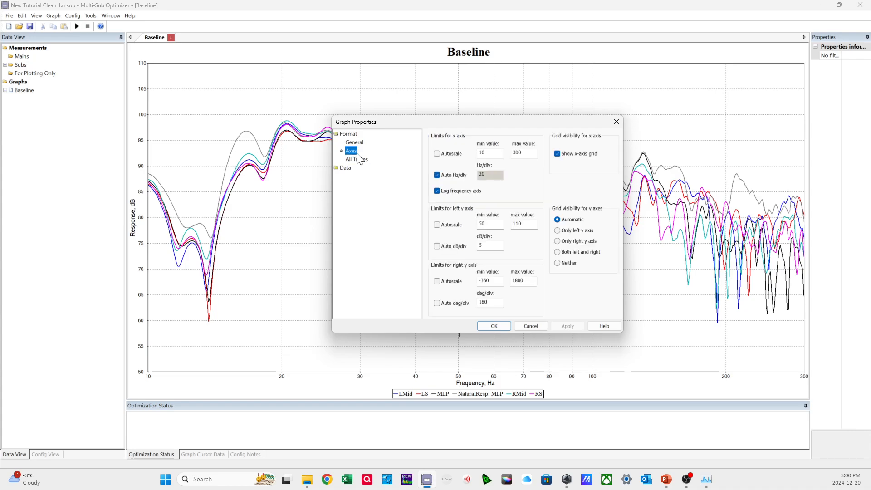
left_click_drag(531, 222, 484, 225)
type("105")
double_click(480, 223)
type("45")
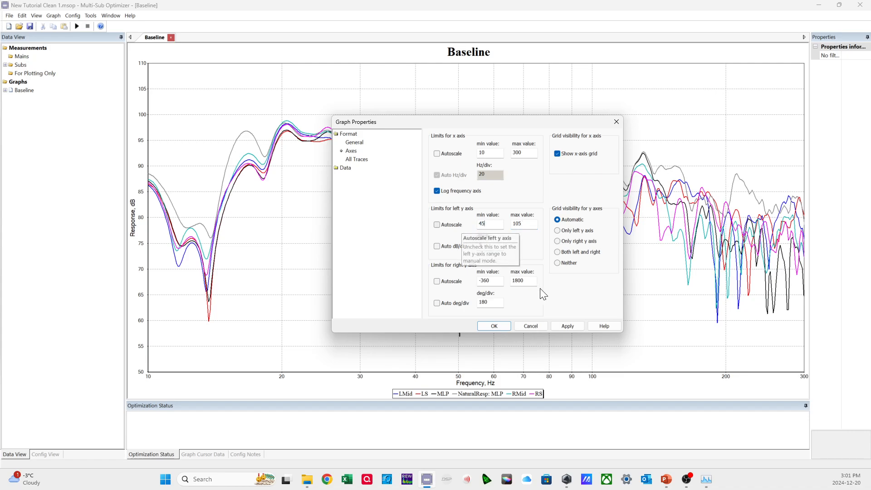
left_click(562, 326)
left_click(484, 325)
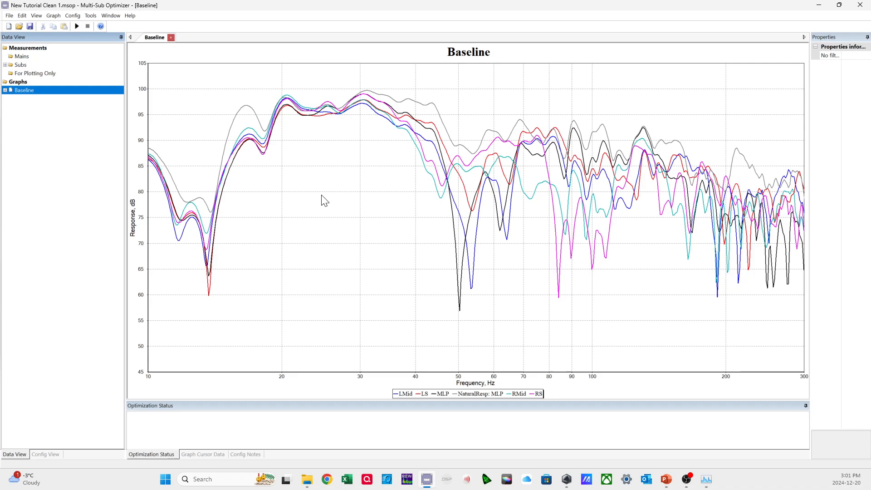
In the trace properties, set the LS trace color to black and the RS trace color to red.
right_click(327, 171)
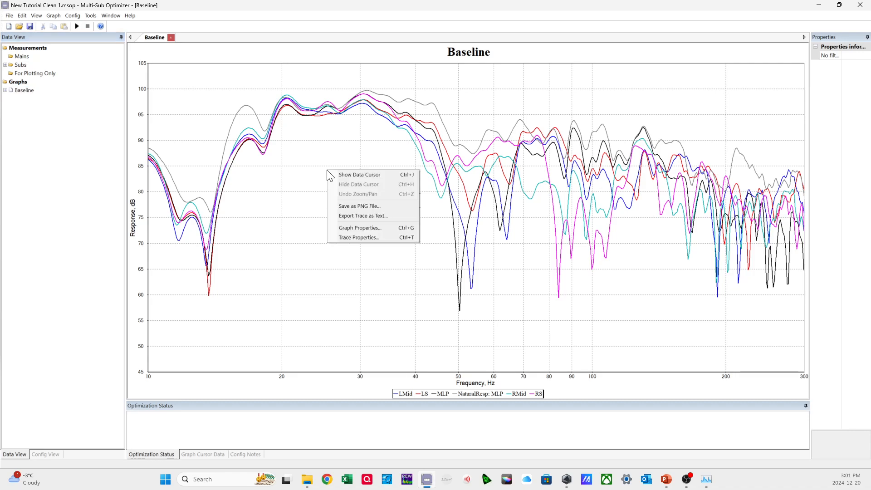
left_click(353, 236)
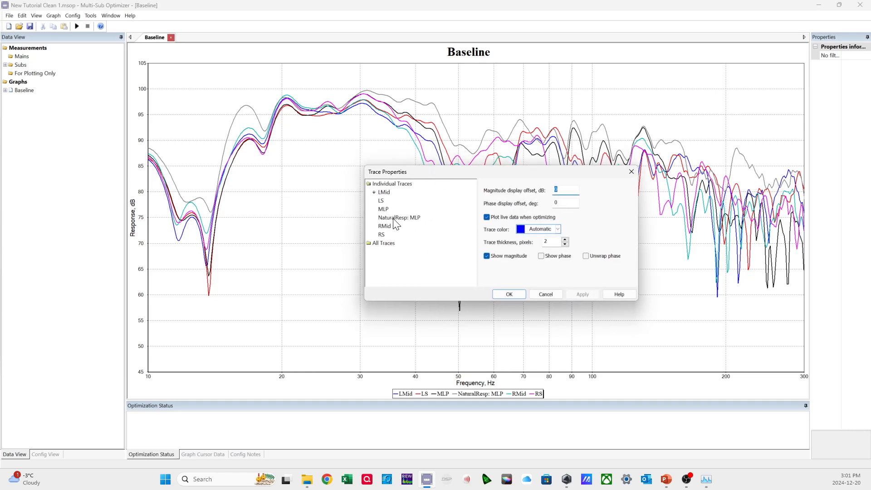
left_click(383, 192)
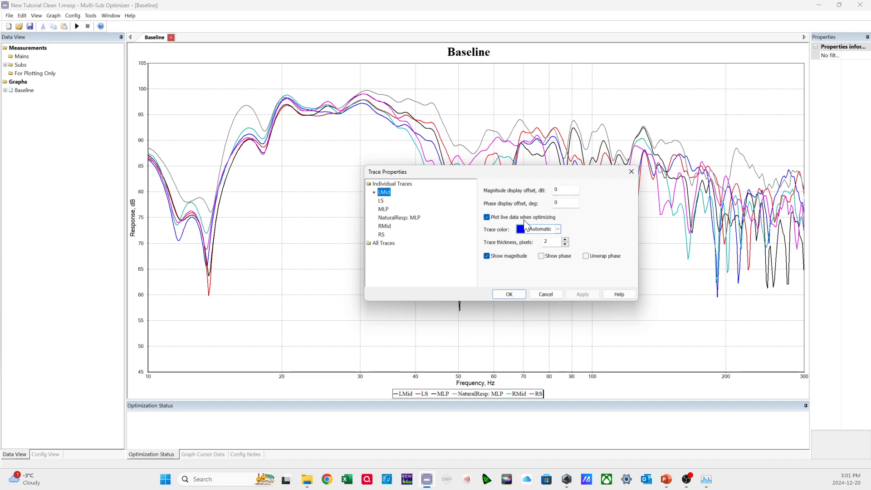
left_click(382, 200)
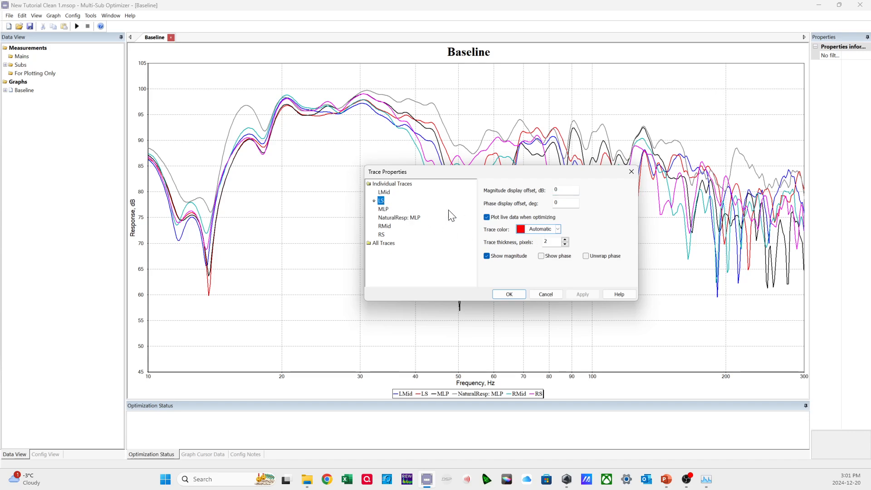
left_click(532, 229)
left_click(520, 249)
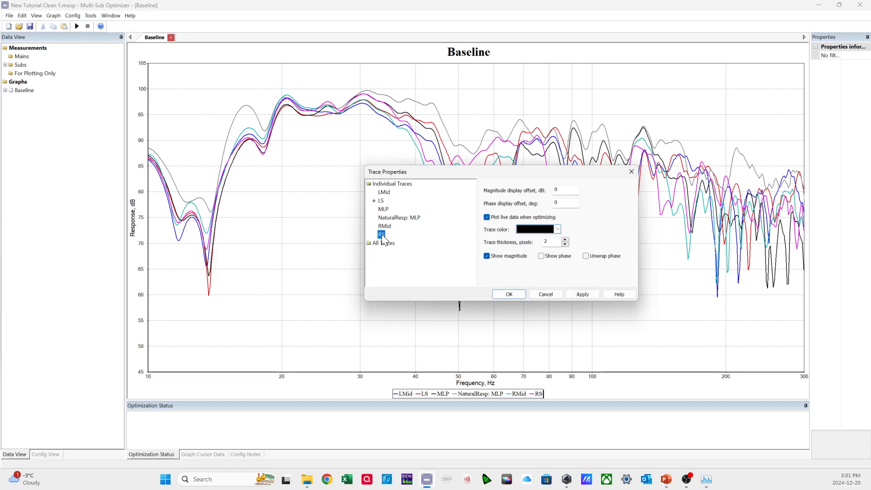
left_click(541, 230)
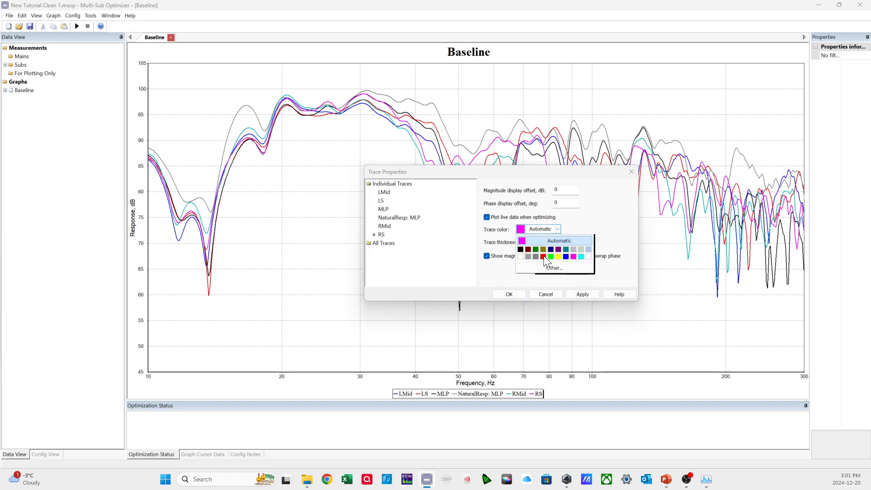
left_click(543, 256)
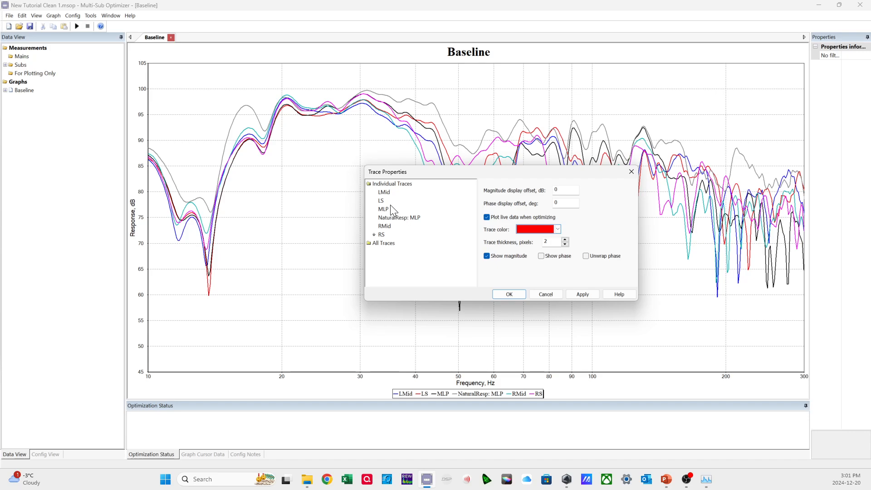
Set the LMid trace color to gray and the RMid trace color to magenta.
left_click(384, 193)
left_click(532, 228)
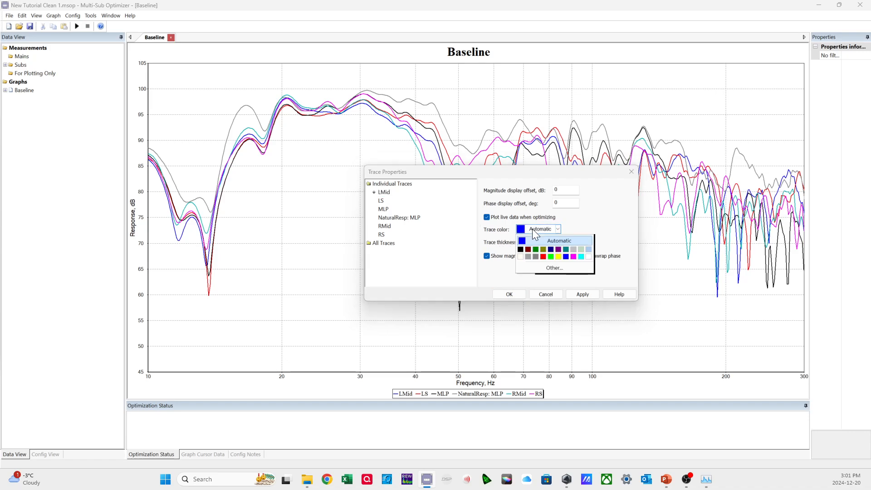
left_click(528, 257)
left_click(384, 225)
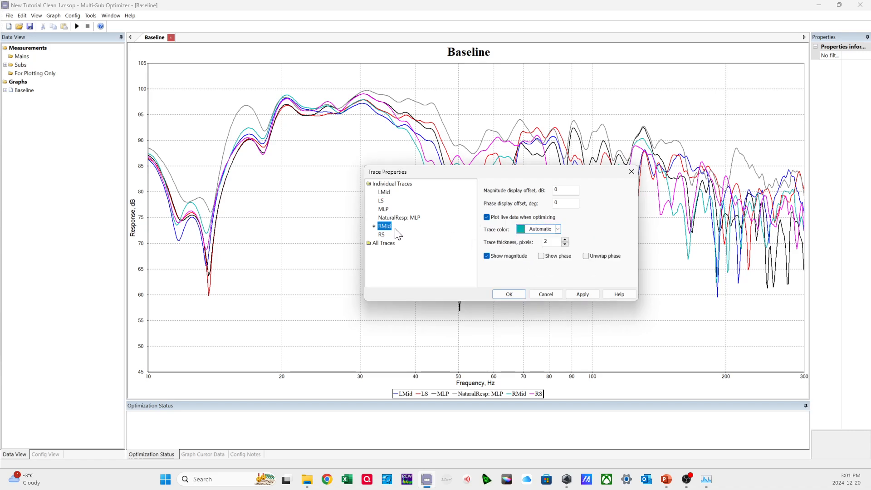
left_click(550, 230)
left_click(579, 262)
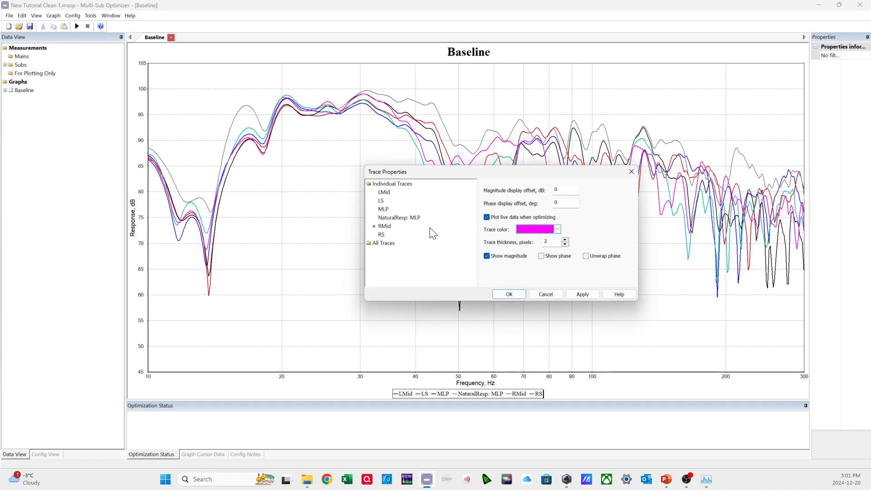
Make the MLP trace blue with a thickness of 6 pixels and apply the trace changes.
left_click(384, 210)
left_click(533, 229)
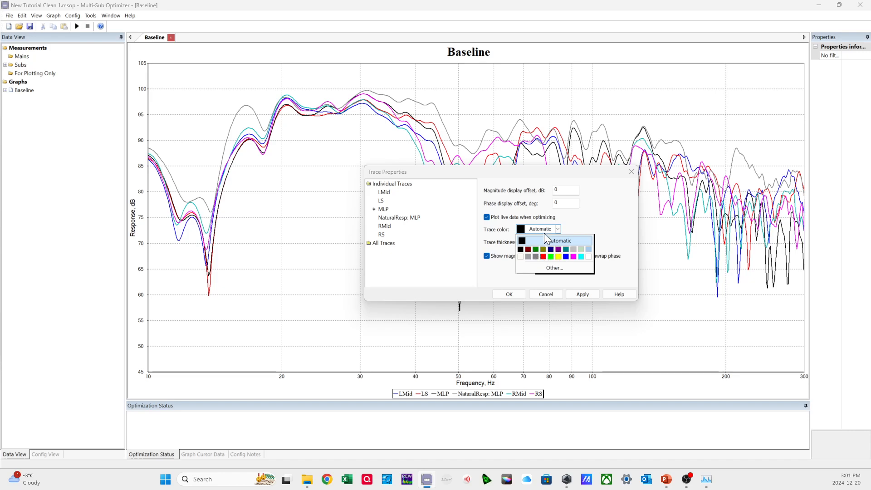
left_click(566, 257)
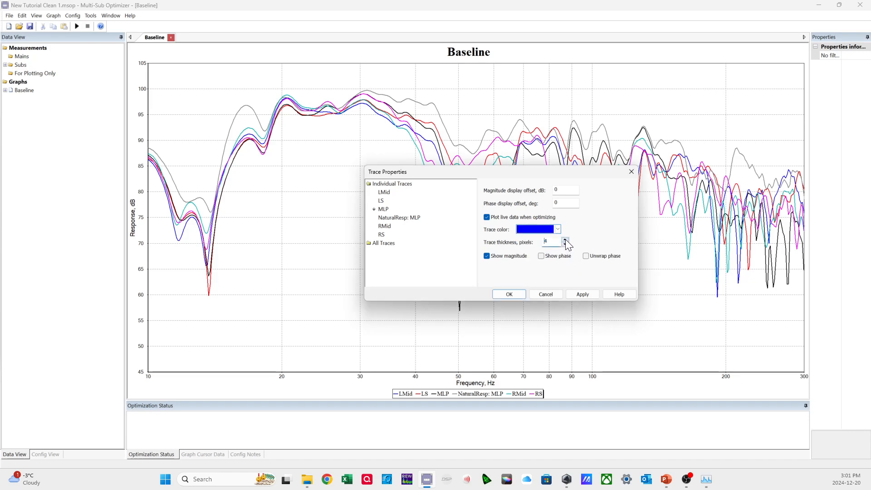
left_click(565, 239)
left_click(578, 294)
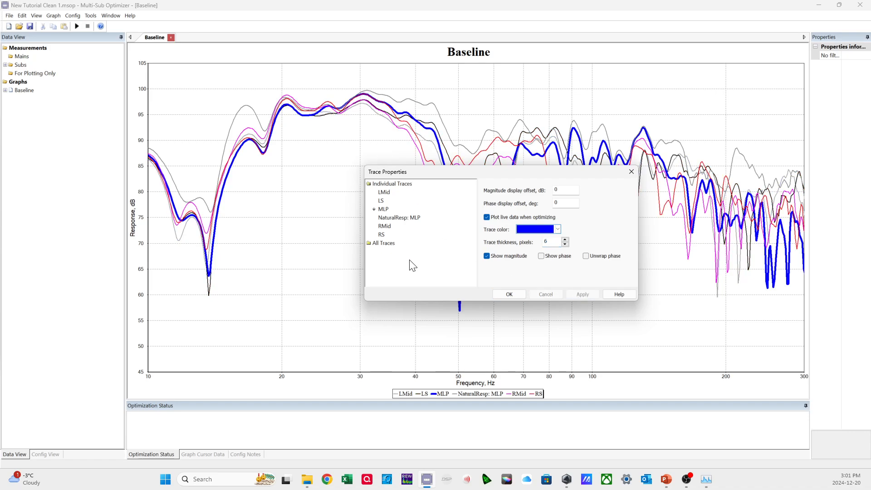
Make the NaturalResp: MLP trace bright green with a thickness of 6 pixels, apply it and close the trace properties.
left_click(399, 218)
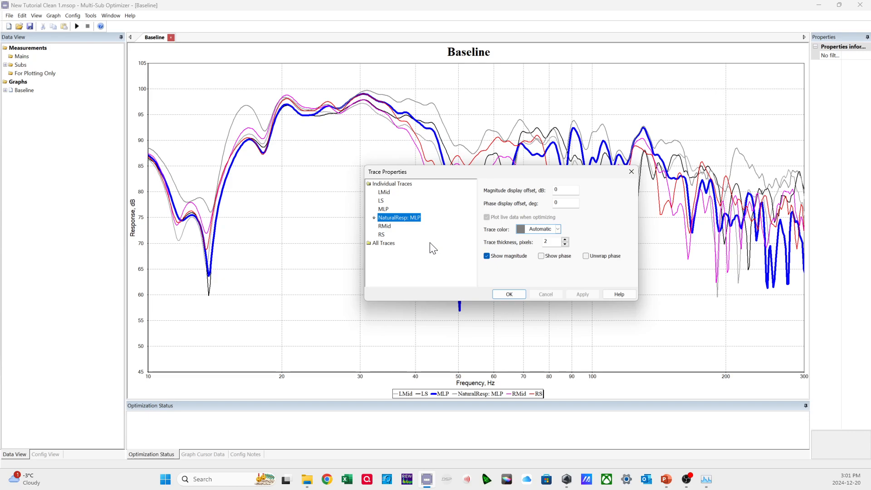
left_click(534, 230)
left_click(552, 266)
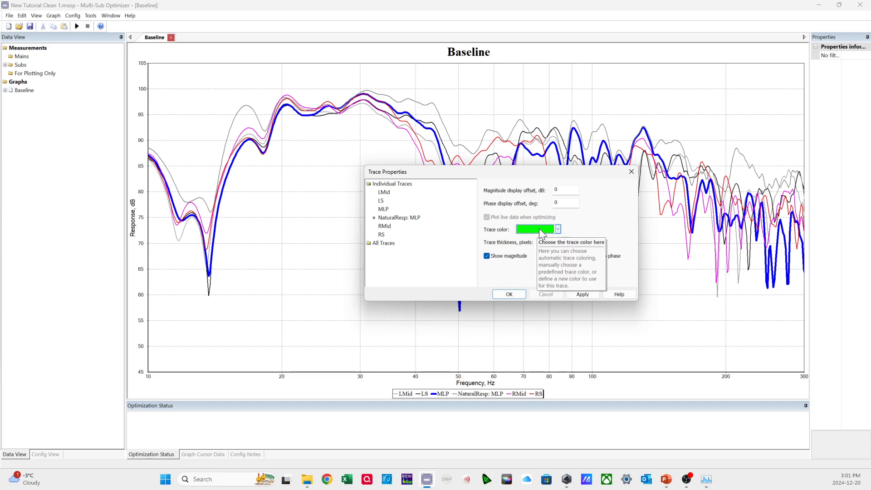
left_click(572, 294)
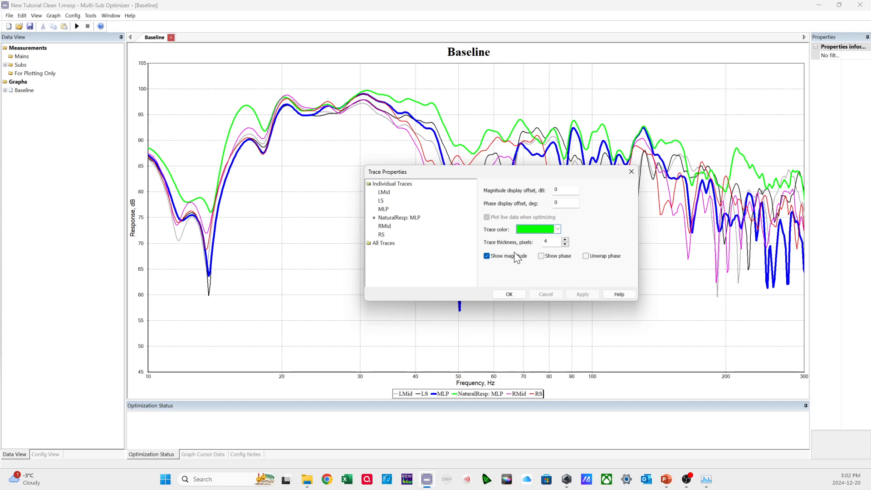
left_click(564, 238)
left_click(565, 239)
left_click(583, 294)
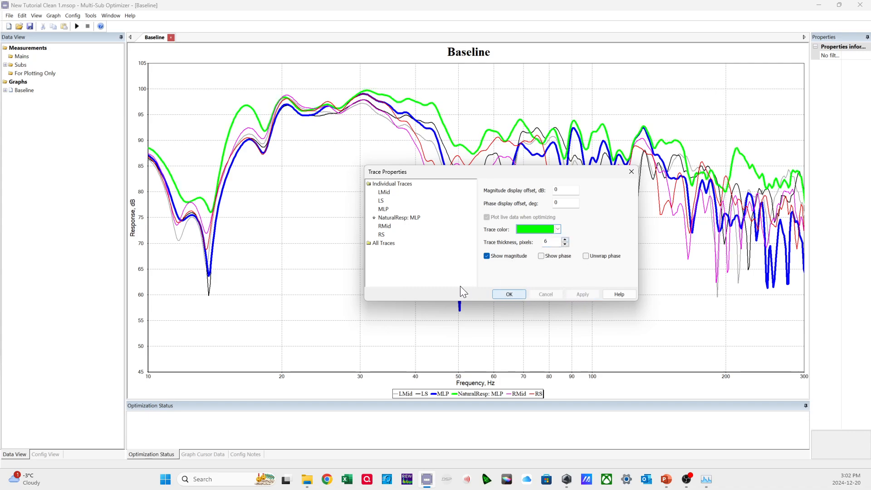
left_click(507, 294)
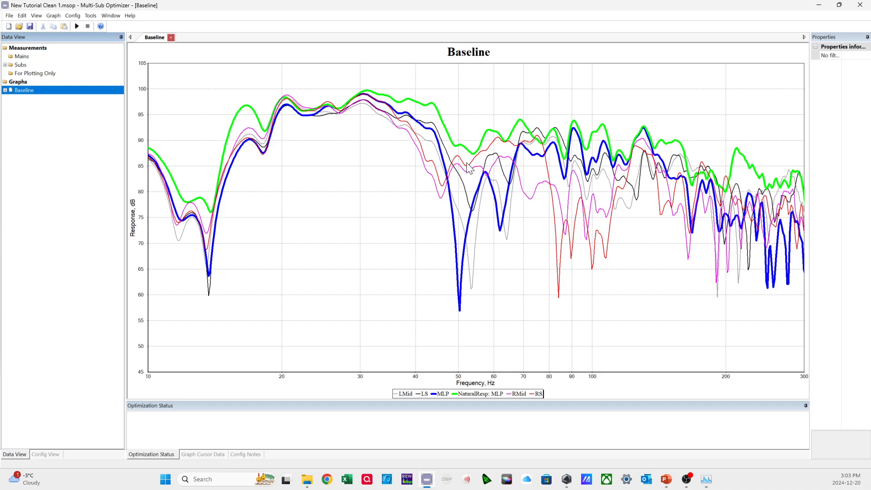
Add the Baseline Input->Output filter channel responses of the Back Center, Front Left and Front Right subs as graph traces and apply.
right_click(320, 203)
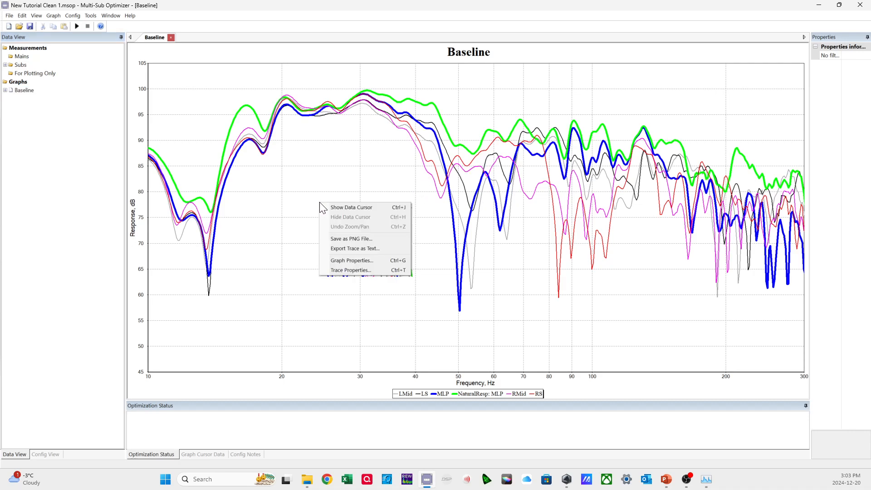
left_click(352, 261)
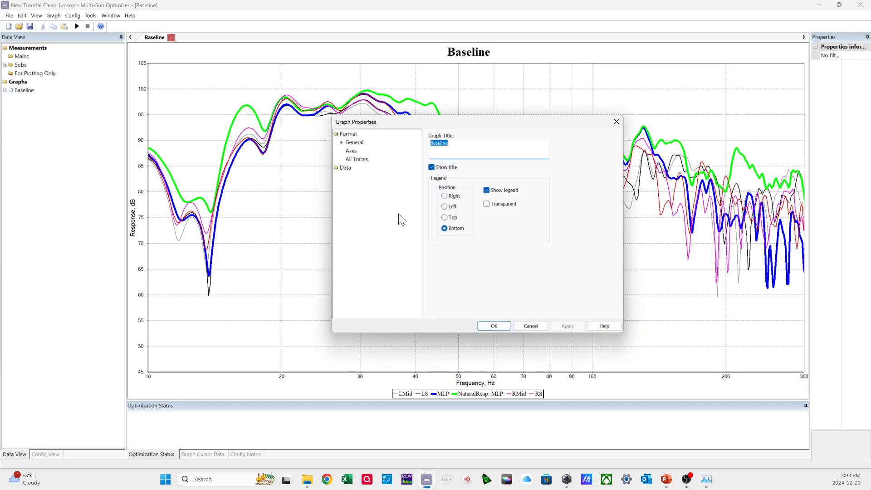
left_click(346, 168)
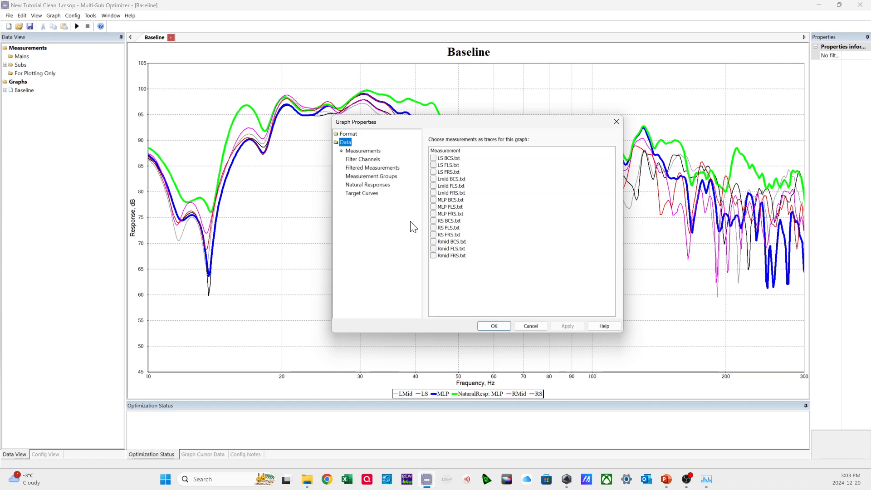
left_click(371, 160)
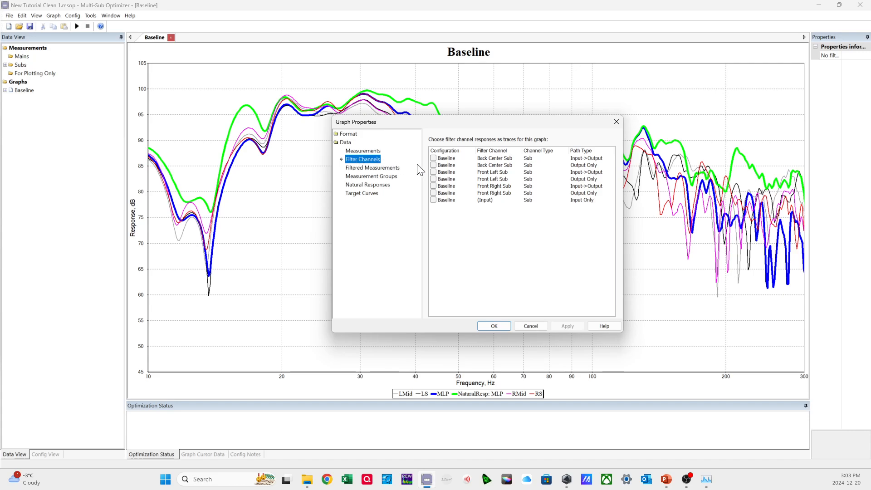
left_click(433, 158)
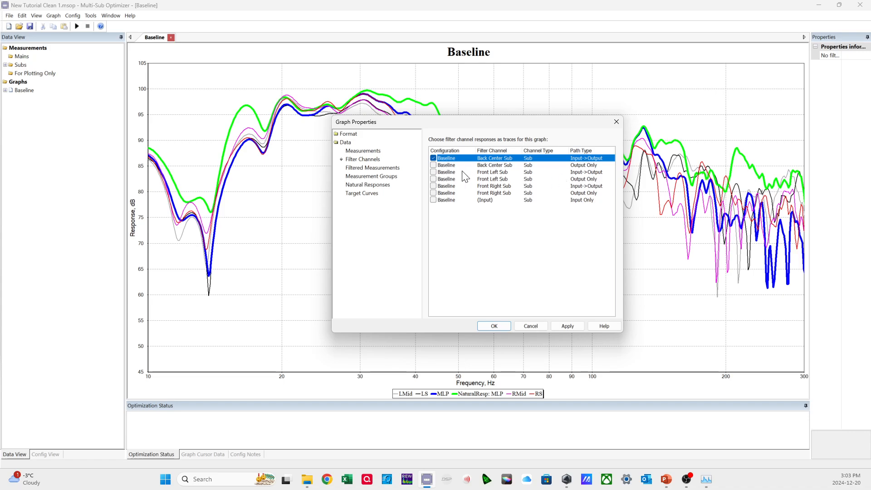
left_click(433, 172)
left_click(433, 185)
left_click(564, 324)
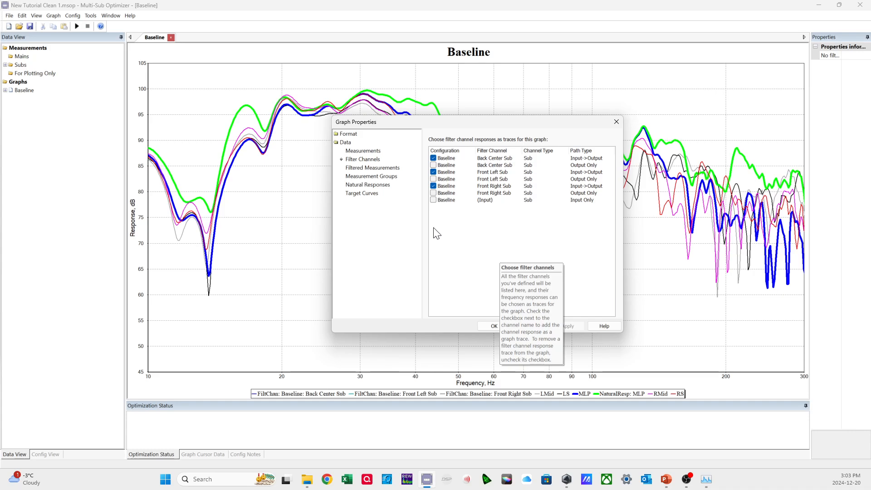
Add the Baseline filtered measurements MLP BCS.txt, MLP FLS.txt and MLP FRS.txt as graph traces, apply and close the graph properties.
left_click(373, 168)
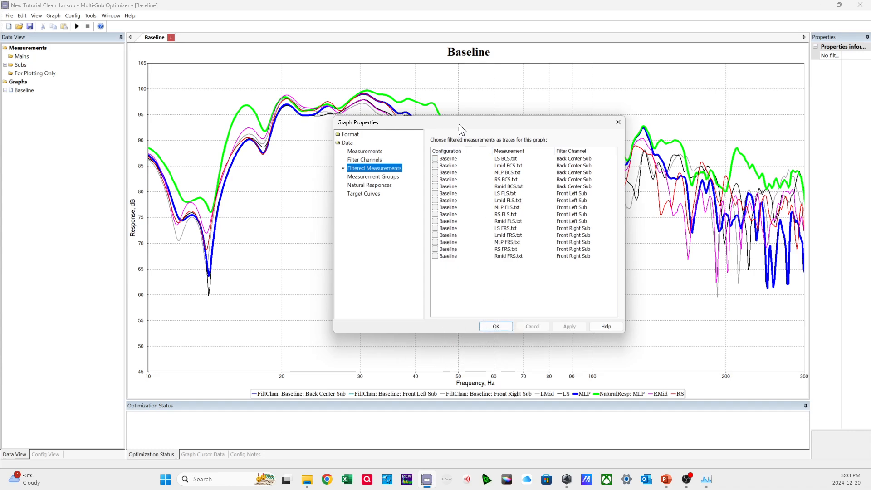
left_click_drag(458, 124, 491, 143)
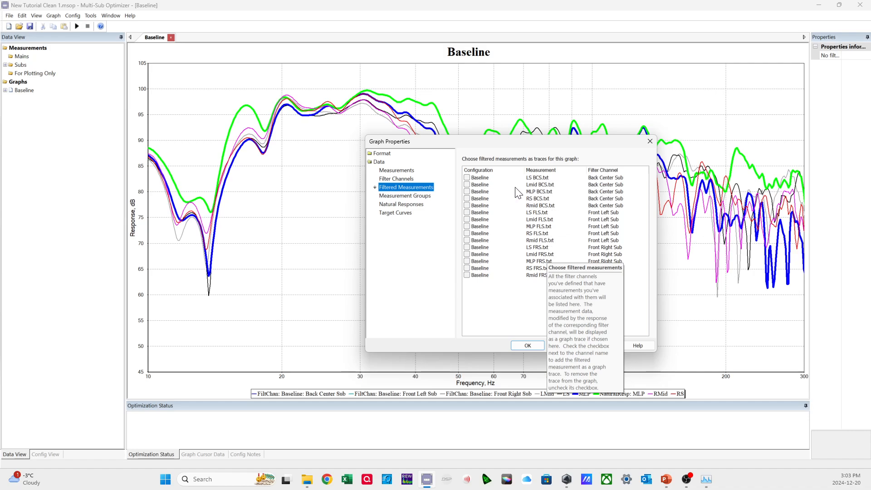
left_click(467, 192)
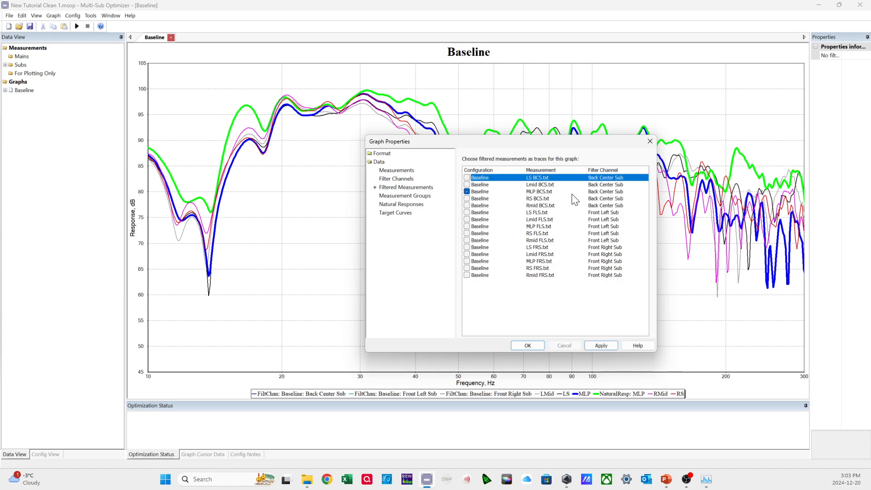
left_click(466, 226)
left_click(467, 262)
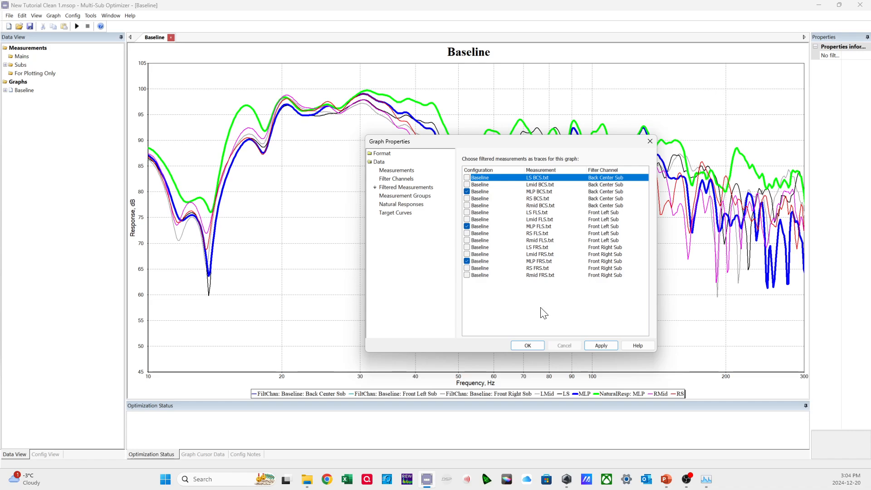
left_click(594, 346)
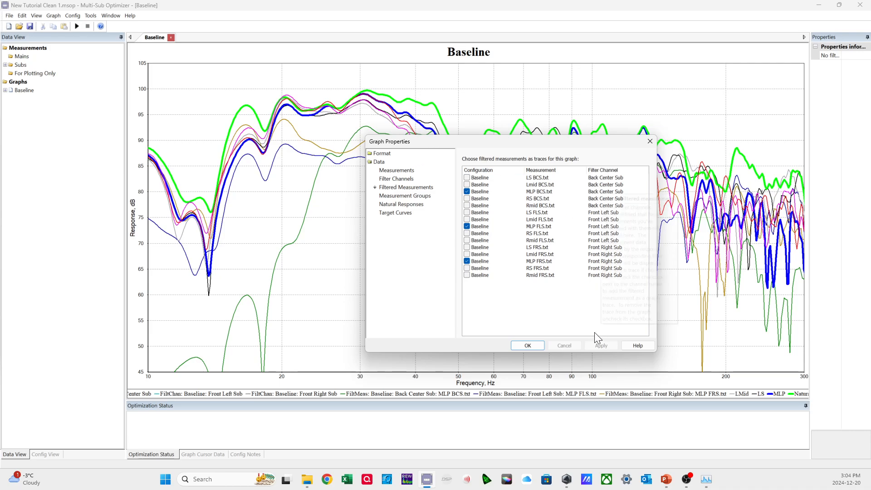
left_click(528, 346)
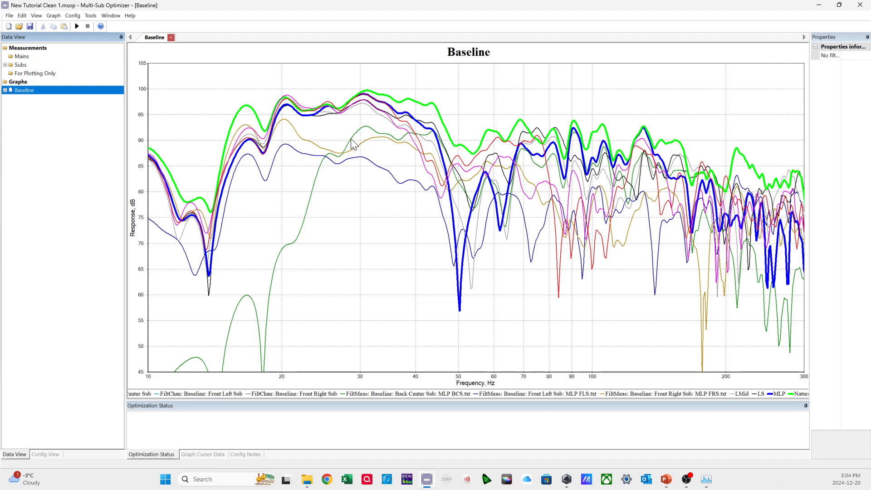
Set the filtered measurement trace of the Back Center Sub, MLP BCS.txt, to show phase instead of magnitude.
right_click(356, 210)
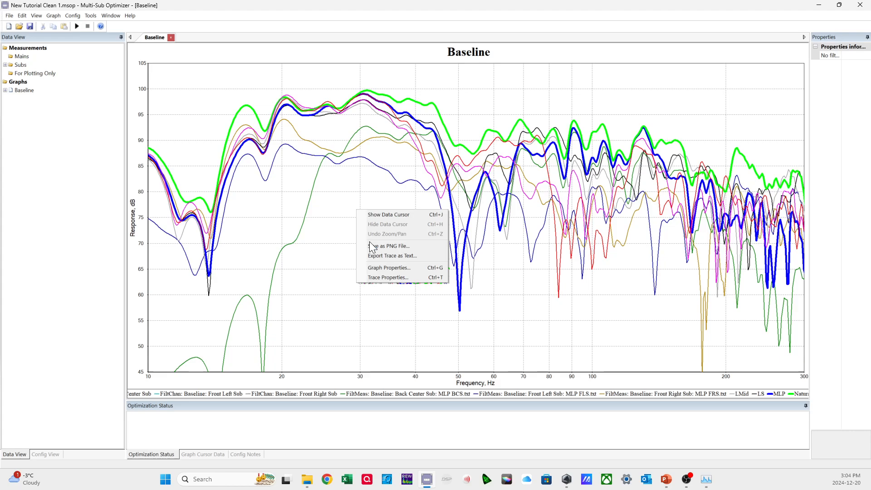
left_click(379, 276)
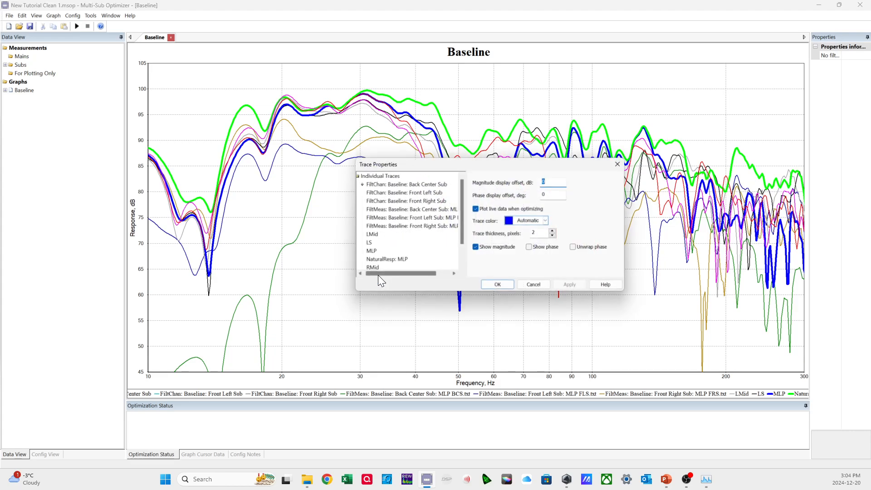
left_click(389, 209)
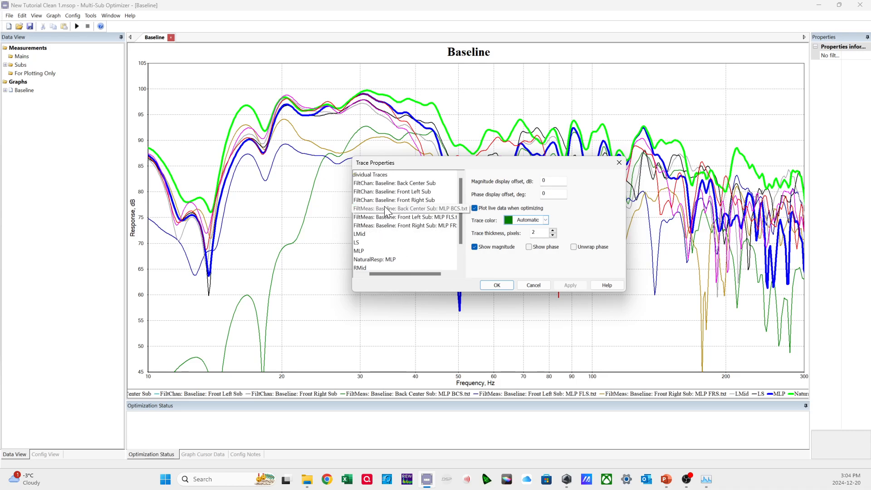
left_click(475, 246)
left_click(540, 247)
Show phase instead of magnitude for the MLP FLS.txt and MLP FRS.txt filtered measurement traces, apply and close the trace properties.
left_click(408, 218)
left_click(488, 246)
left_click(535, 247)
left_click(408, 225)
left_click(488, 247)
left_click(528, 247)
left_click(564, 285)
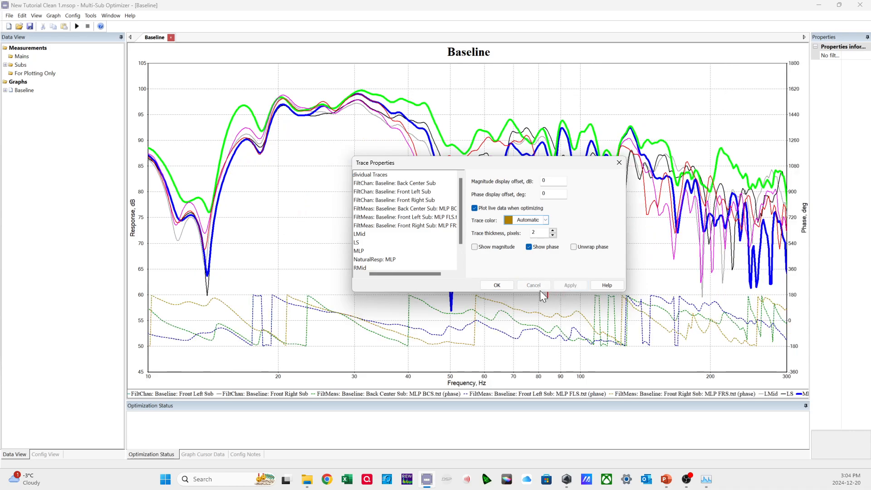
left_click(496, 285)
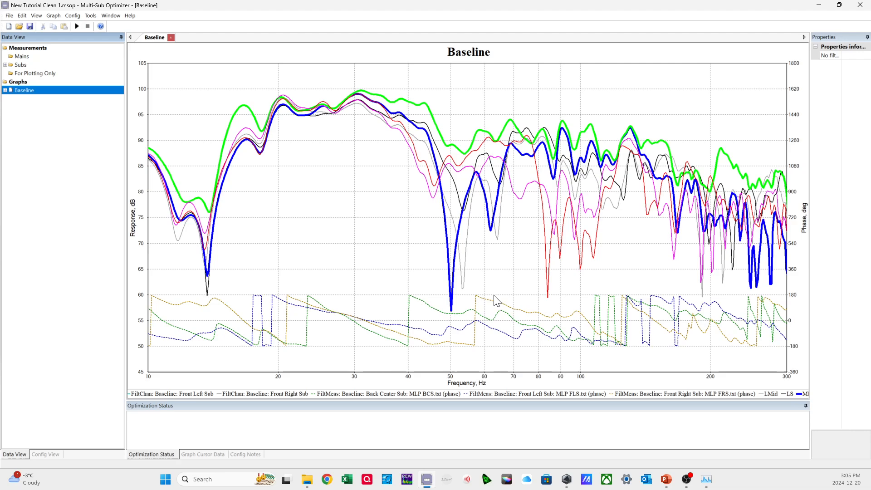
Review which measurements, filter channels, filtered measurements, measurement groups and natural responses are selected as traces in the graph properties.
left_click(382, 160)
right_click(382, 161)
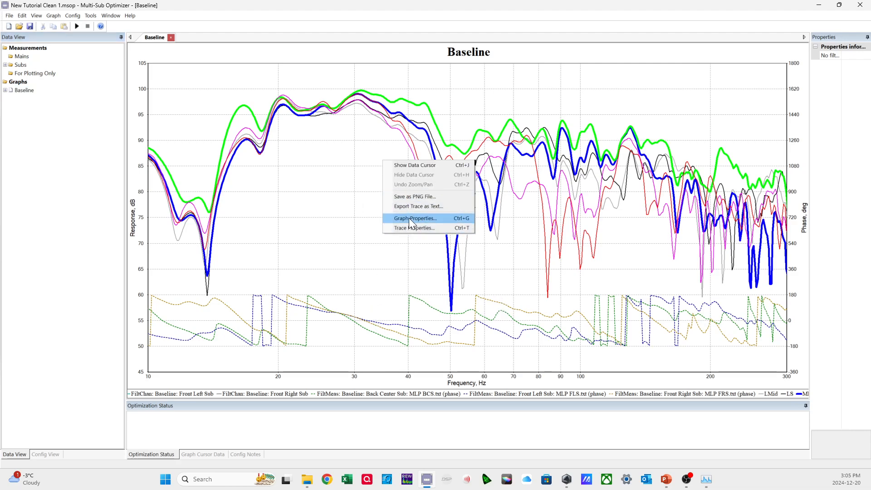
left_click(409, 218)
left_click(345, 167)
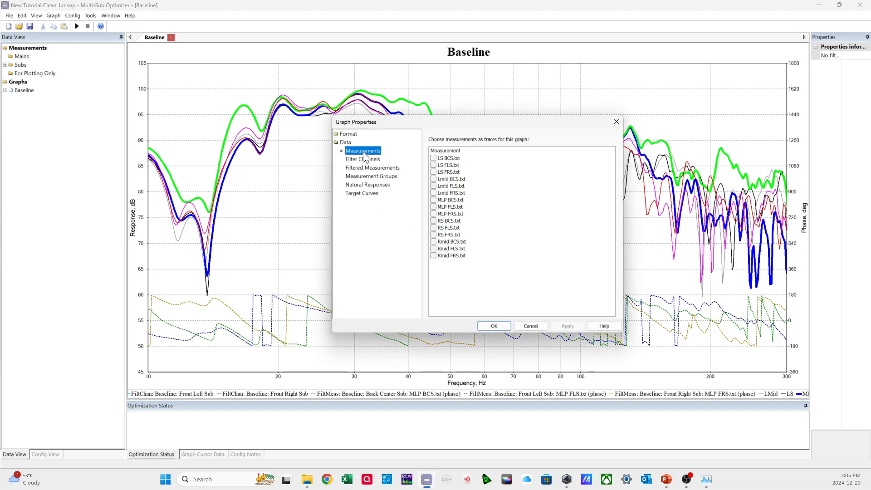
left_click(366, 161)
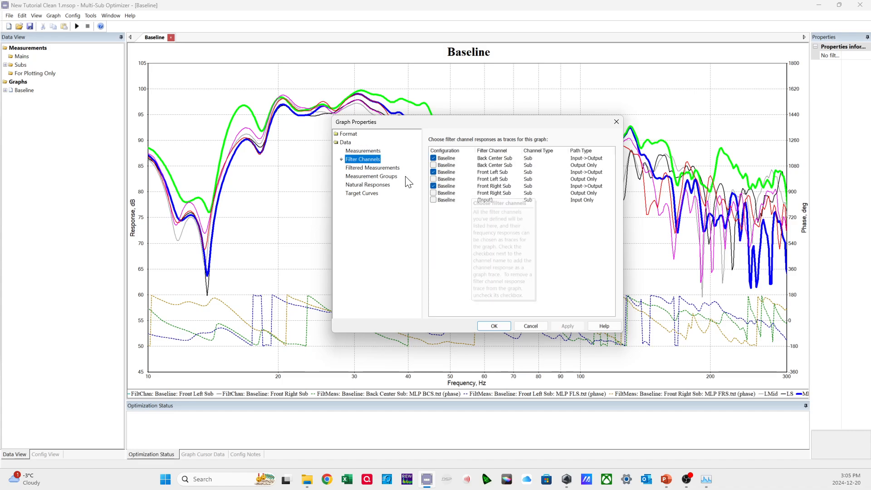
left_click(369, 168)
left_click(369, 176)
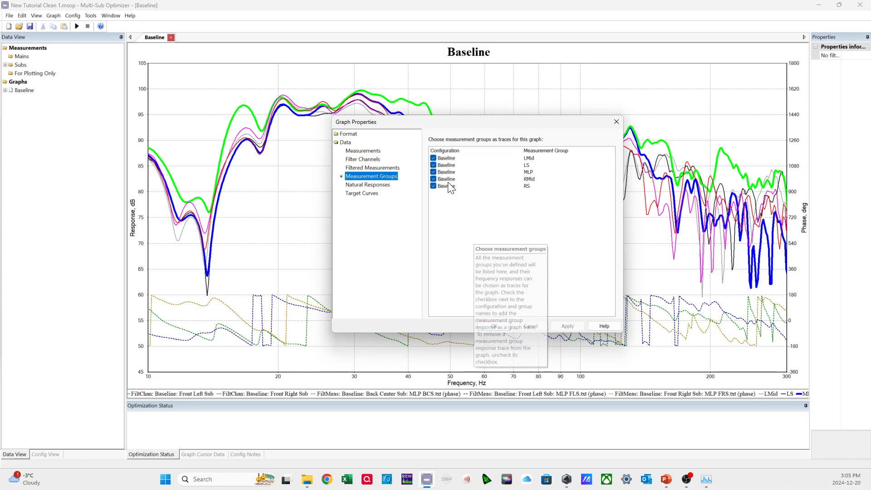
left_click(378, 185)
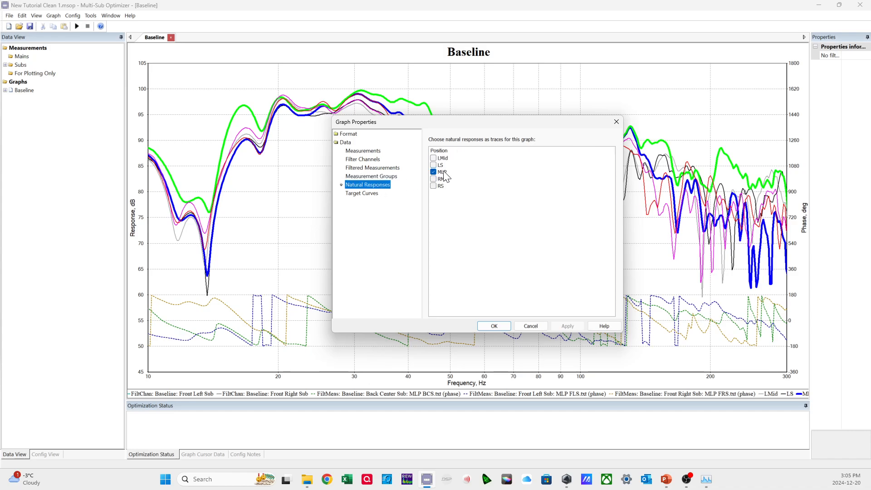
mouse_move(442, 175)
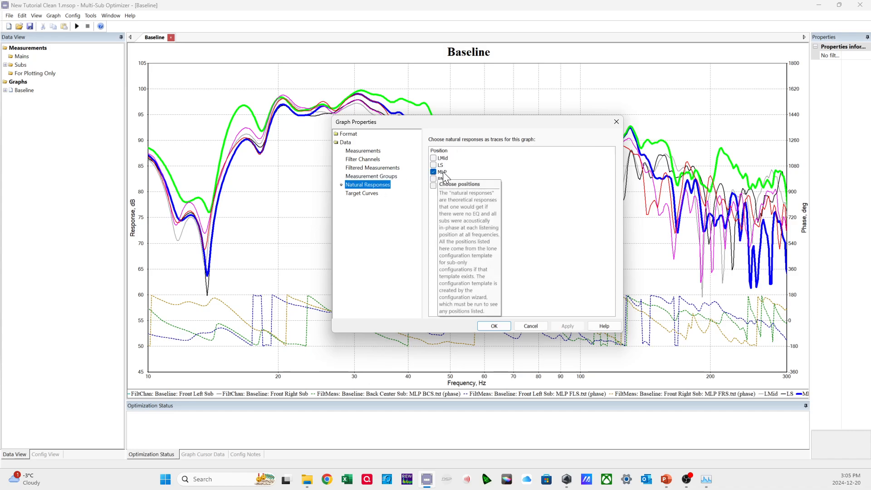
Add the Baseline target curve as a graph trace, apply it and close the graph properties.
left_click(365, 194)
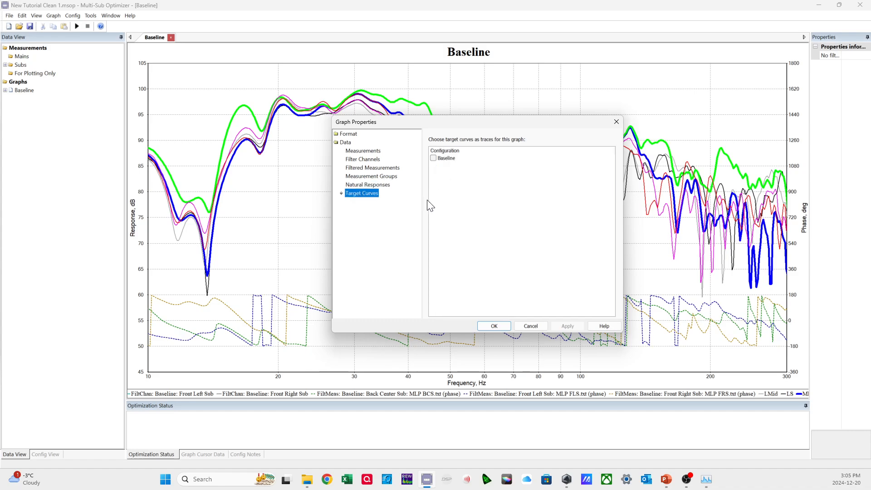
left_click(443, 158)
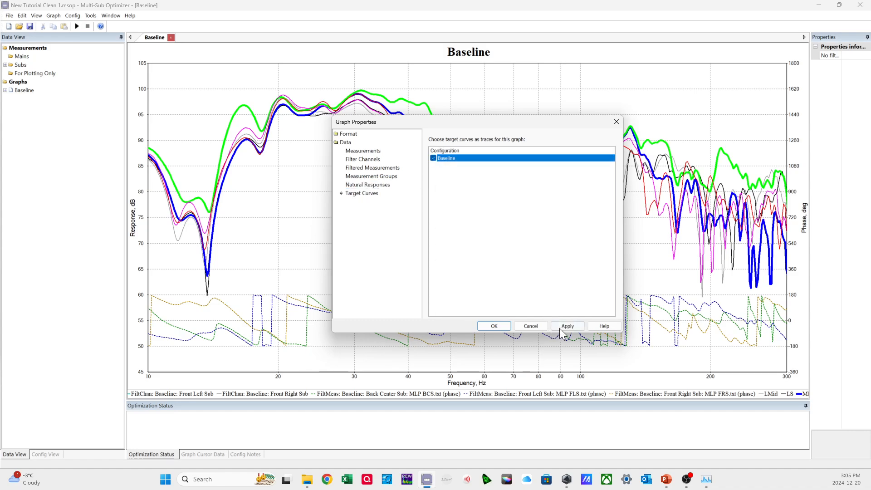
left_click(560, 327)
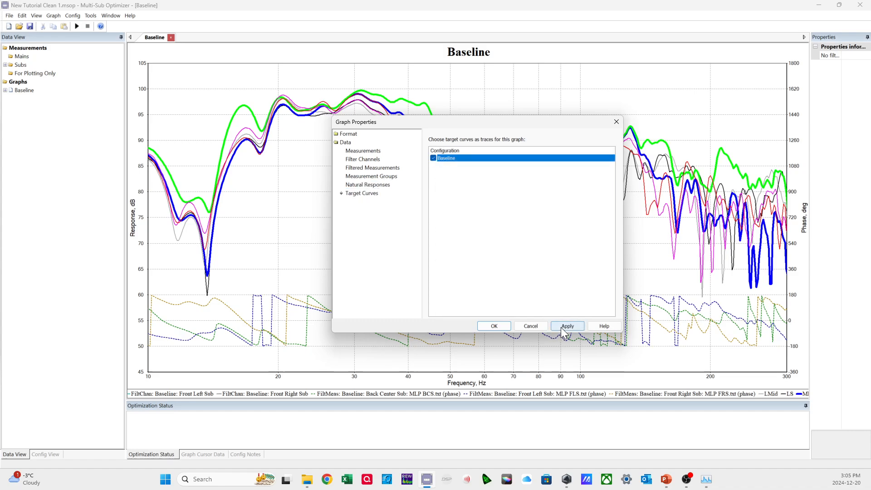
left_click(495, 327)
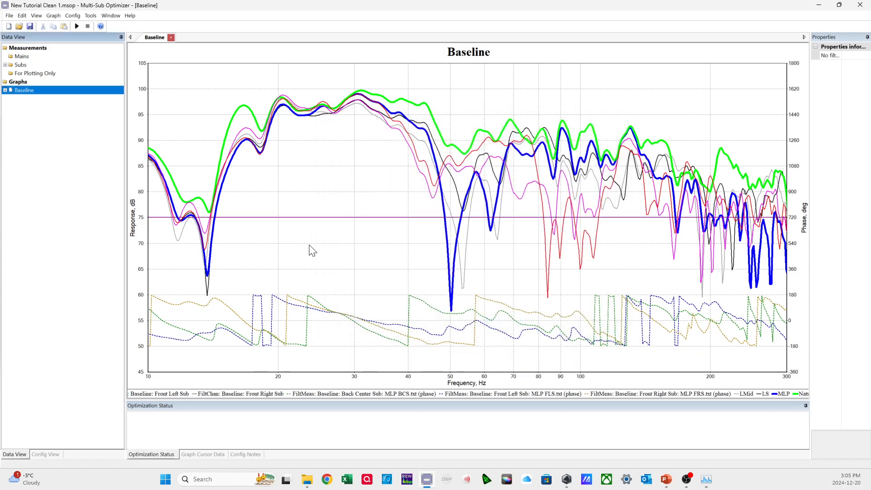
Set the trace color of the Baseline Front Left Sub filter channel to black.
right_click(355, 235)
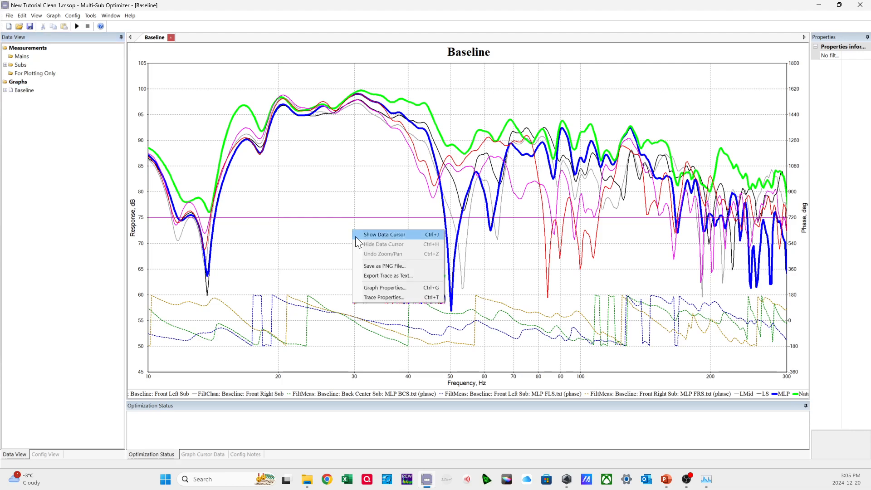
left_click(376, 296)
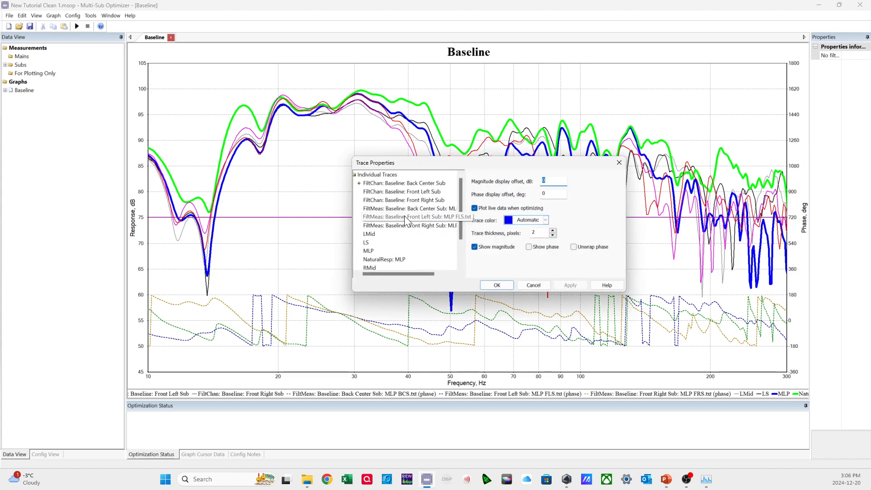
left_click(400, 183)
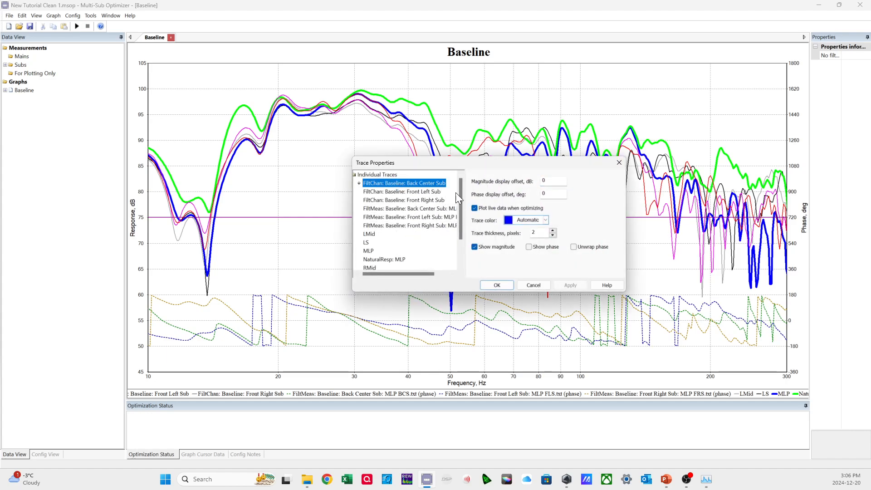
left_click(428, 192)
left_click(524, 221)
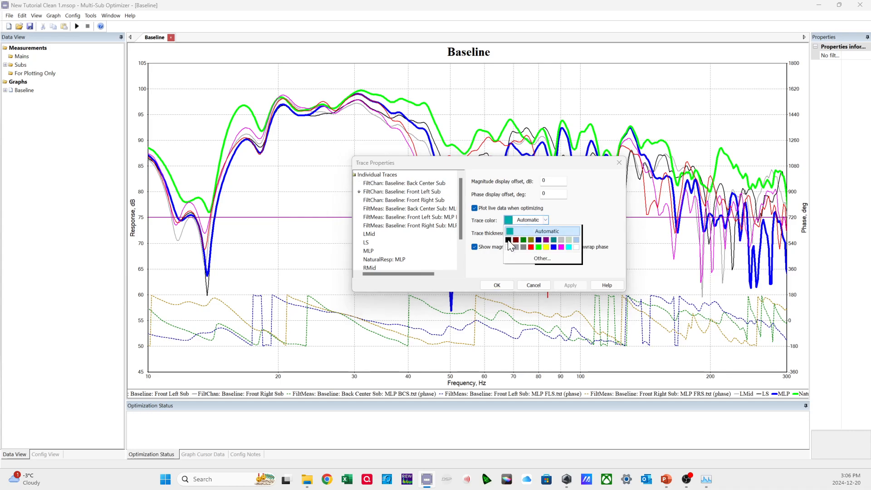
left_click(511, 245)
Set the Baseline Front Right Sub filter channel trace to red and check the other filter channel colors.
left_click(430, 200)
left_click(524, 222)
left_click(534, 251)
left_click(430, 183)
left_click(521, 219)
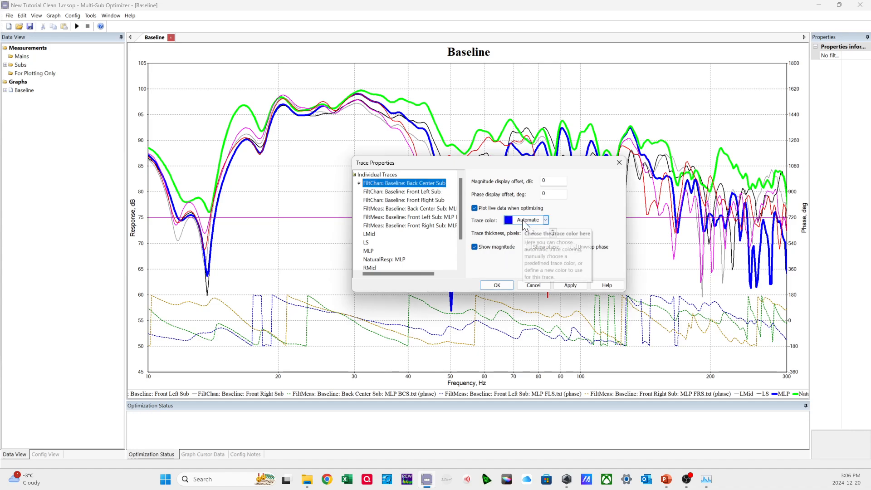
left_click(426, 191)
left_click(424, 184)
left_click(419, 199)
Make the Back Center Sub MLP BCS.txt filtered measurement trace blue and the Front Left Sub MLP FLS.txt trace black.
left_click(418, 209)
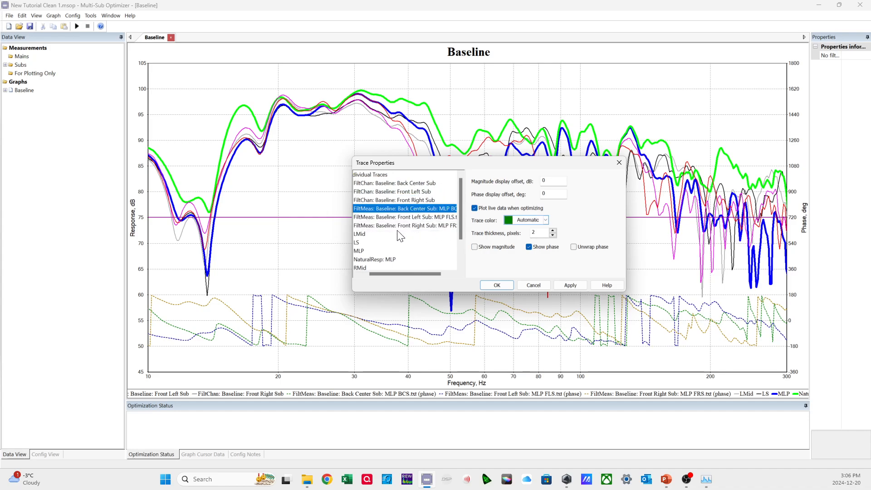
left_click(521, 220)
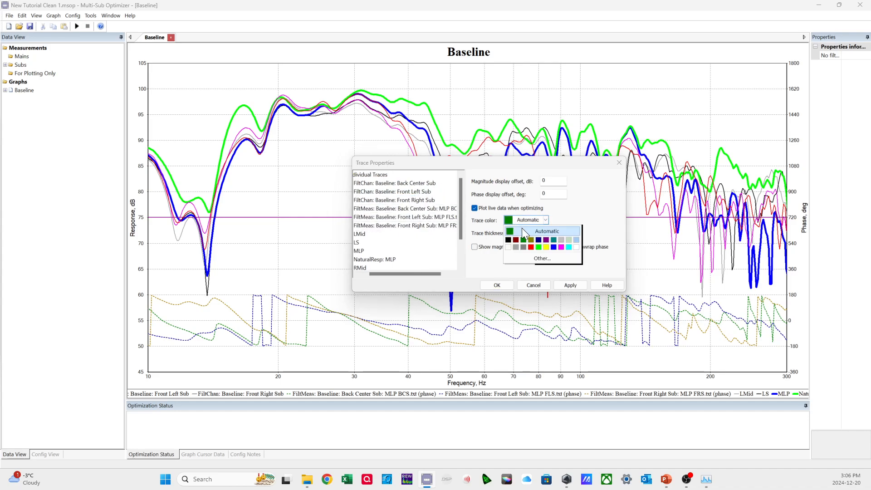
left_click(554, 247)
left_click(427, 218)
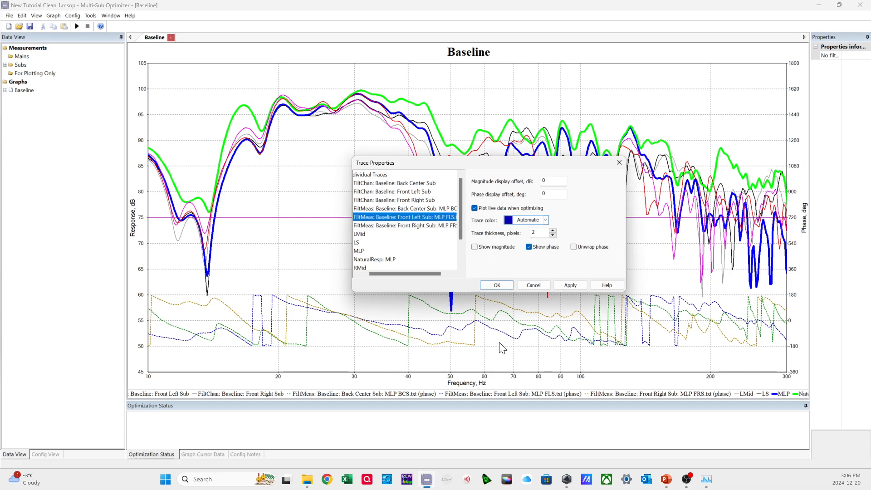
left_click(518, 221)
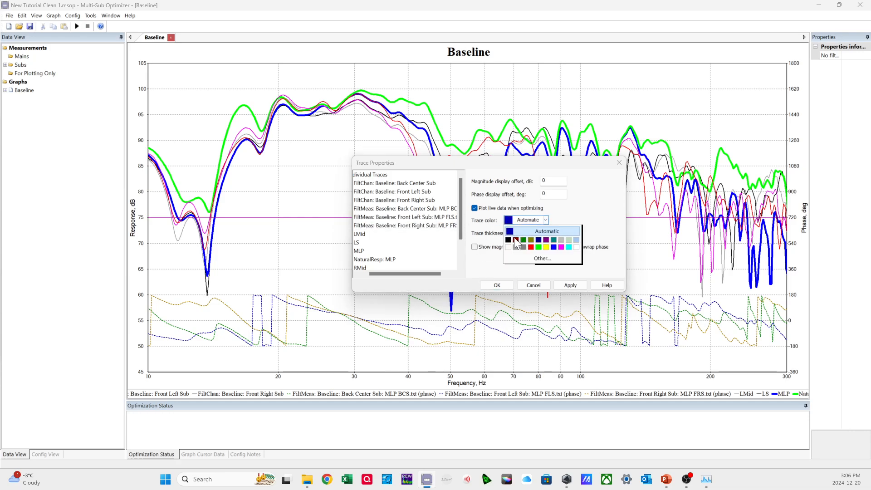
left_click(510, 238)
Make the Front Right Sub MLP FRS.txt filtered measurement trace red, apply the trace changes and close the trace properties.
left_click(414, 226)
left_click(519, 220)
left_click(530, 247)
left_click_drag(406, 273, 355, 270)
left_click(572, 282)
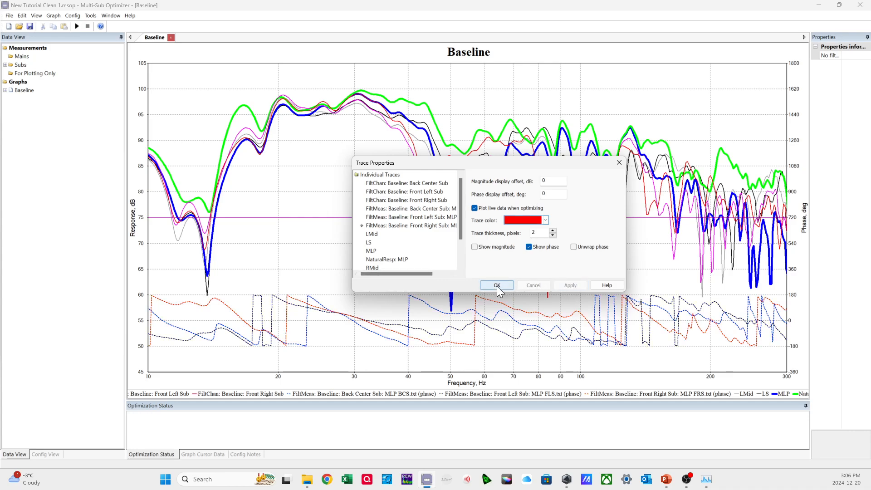
left_click(496, 285)
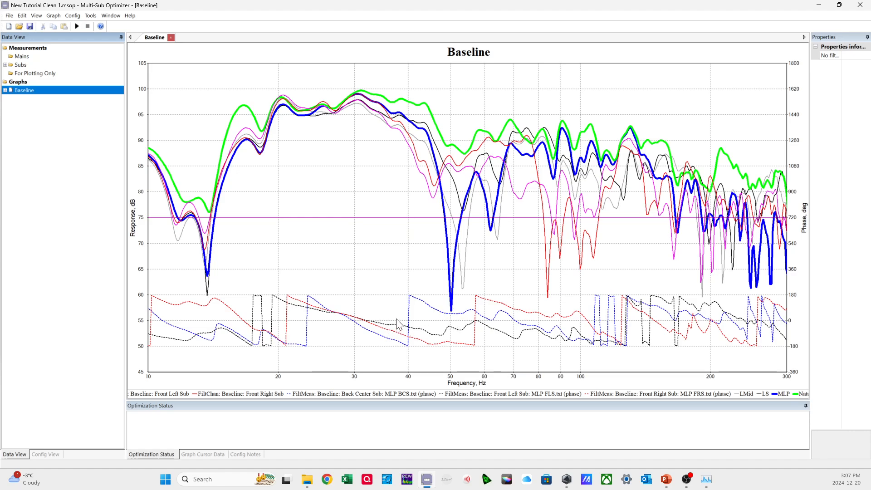
Show the data cursor, place it at about 27.2 Hz where the phase traces cross to read the values, and hide it.
right_click(332, 314)
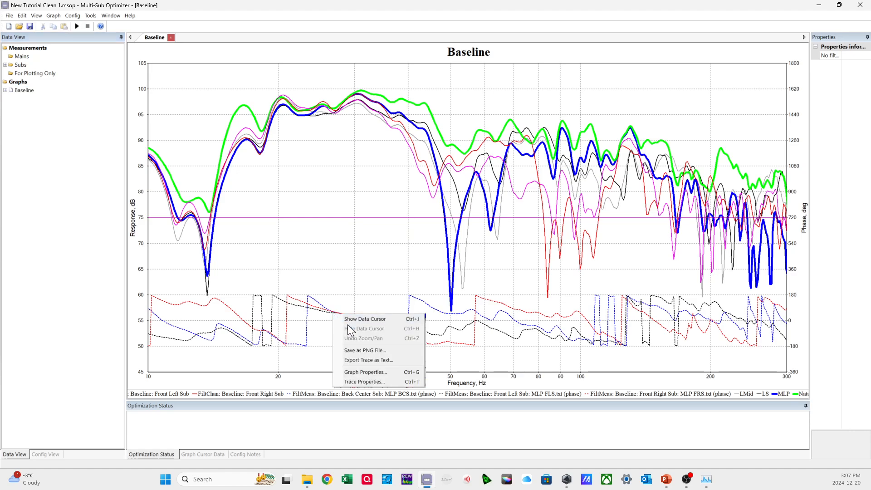
left_click(353, 317)
left_click_drag(352, 309, 336, 311)
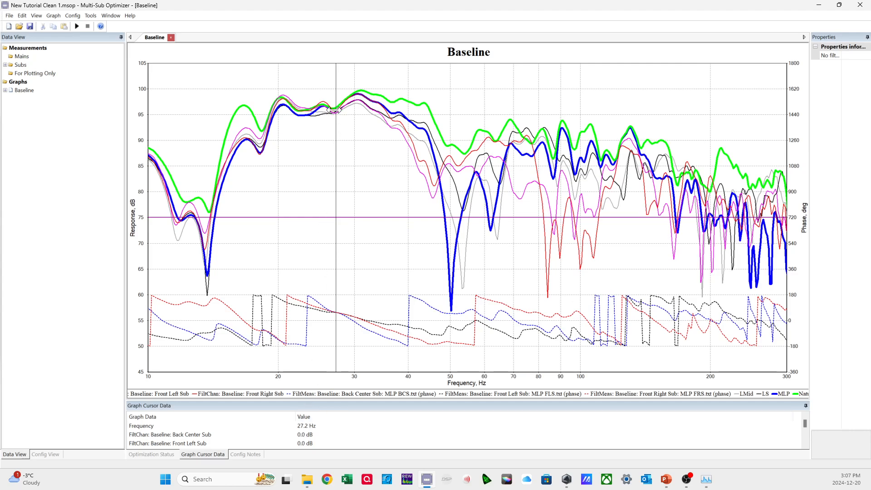
right_click(355, 169)
left_click(362, 180)
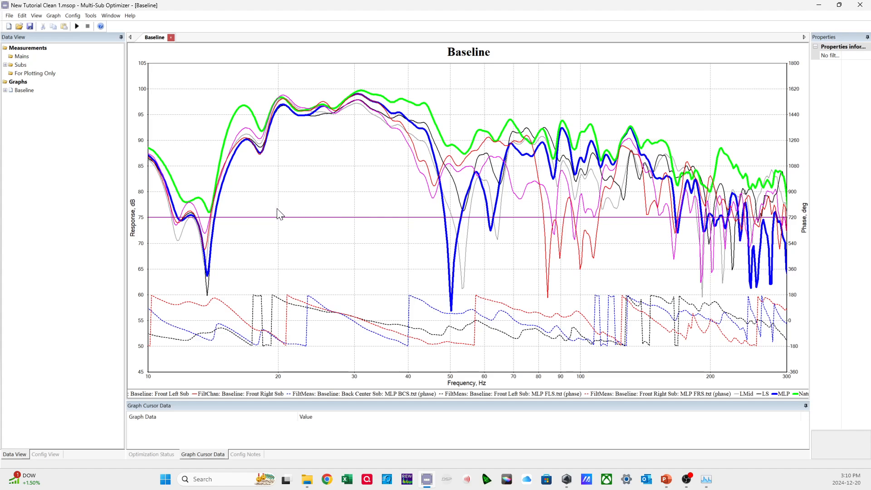
Set the Baseline configuration's optimization to use a fixed reference level of 77.5 dB SPL.
right_click(250, 209)
left_click(233, 206)
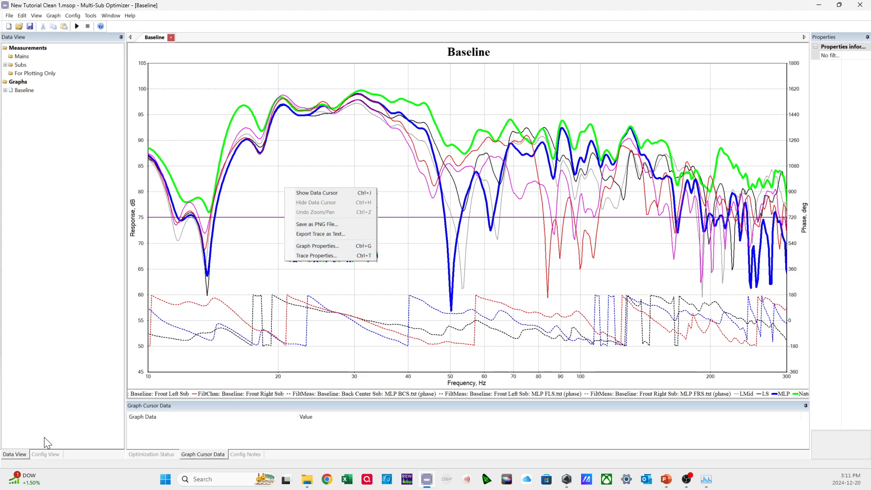
left_click(48, 454)
left_click(31, 57)
right_click(33, 60)
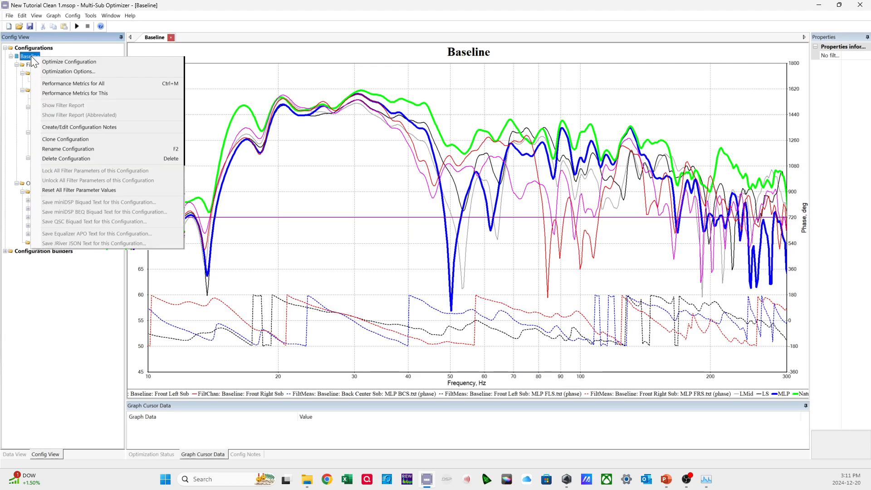
left_click(52, 71)
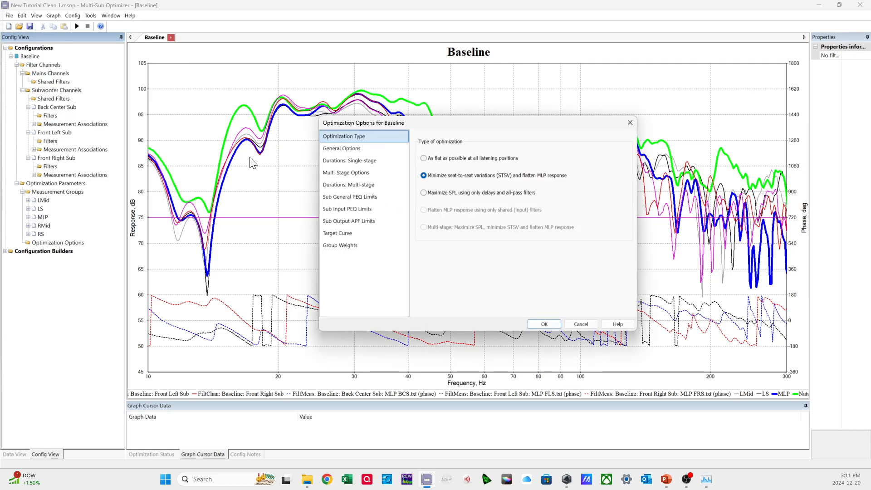
left_click(344, 150)
left_click_drag(520, 196, 499, 199)
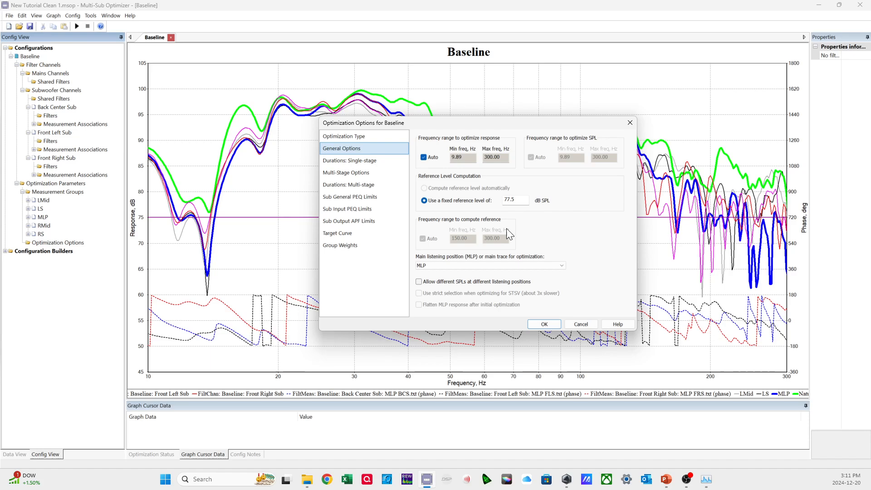
left_click(551, 324)
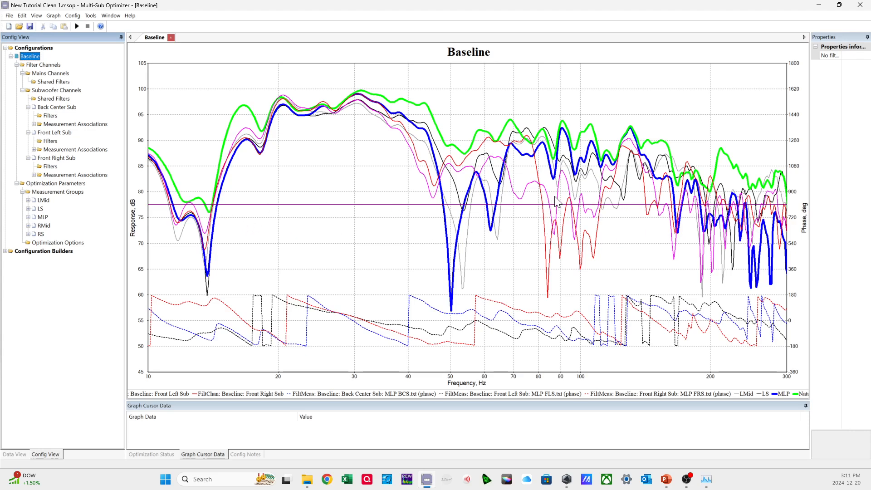
Change the Target: Baseline trace color to black on the Baseline graph.
right_click(285, 205)
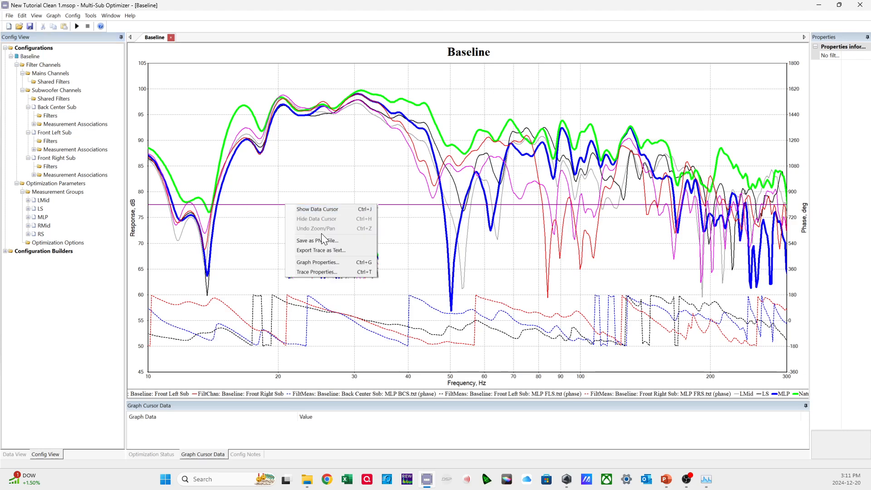
left_click(328, 271)
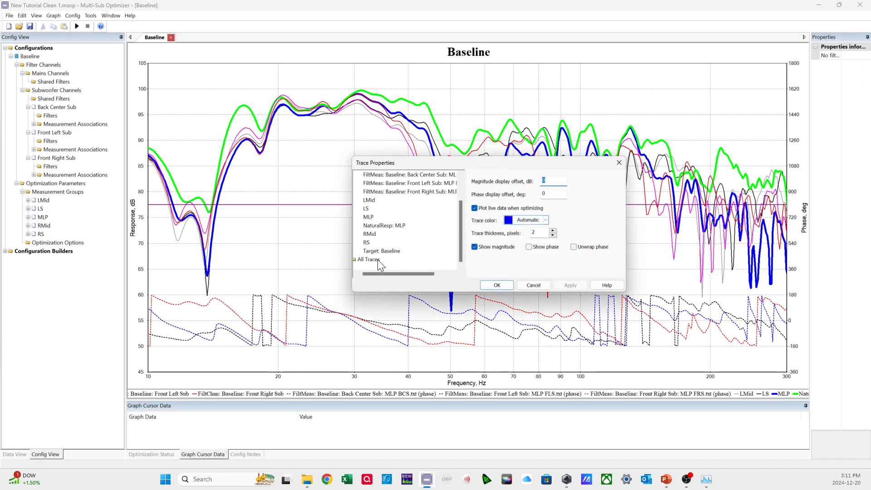
left_click(374, 250)
left_click(526, 220)
left_click(511, 244)
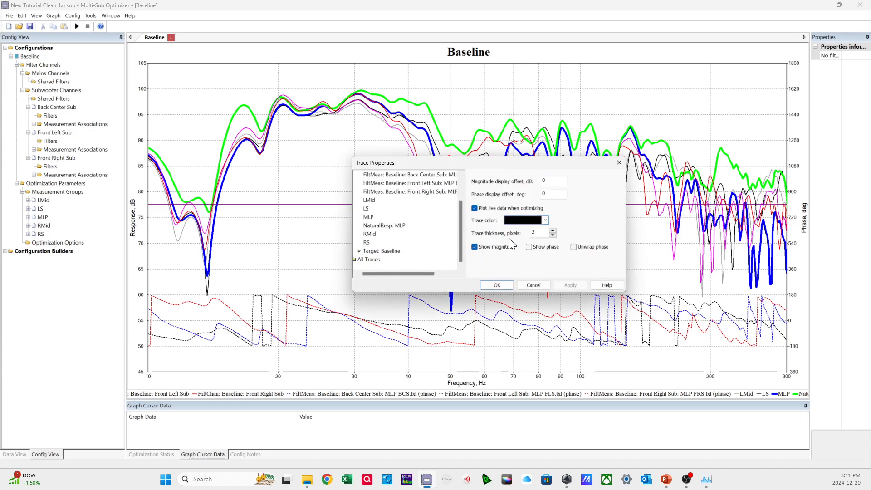
left_click(497, 285)
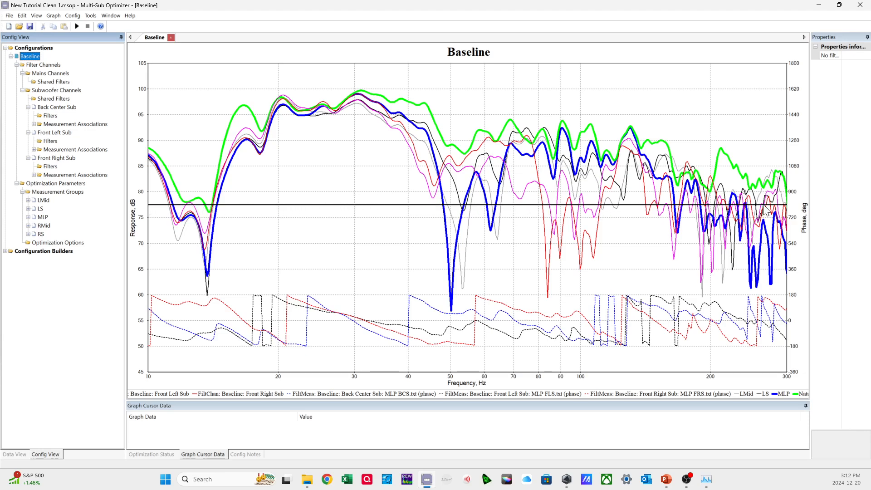
Set the magnitude display offset of the Baseline Back Center Sub filter channel trace to 77.5 dB.
right_click(303, 185)
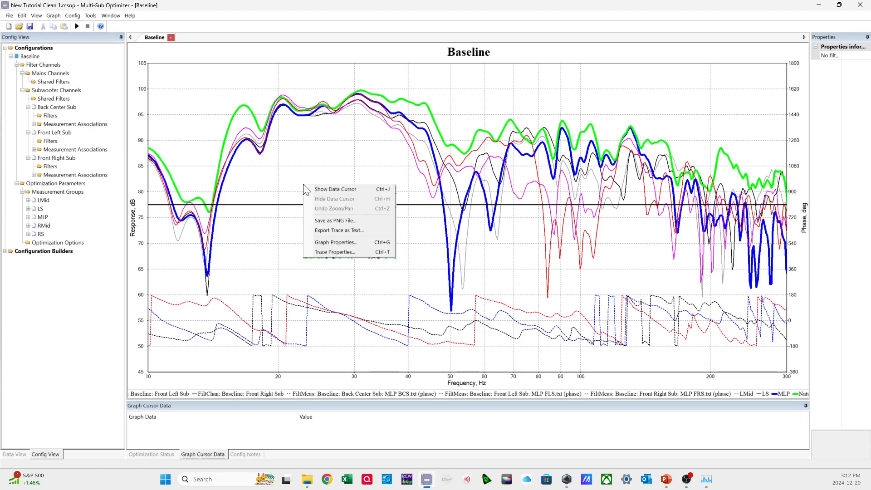
left_click(331, 251)
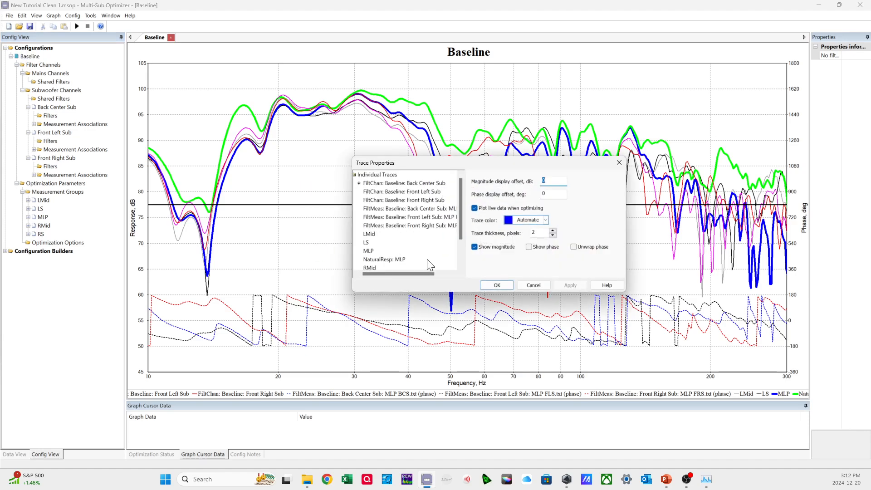
left_click(376, 183)
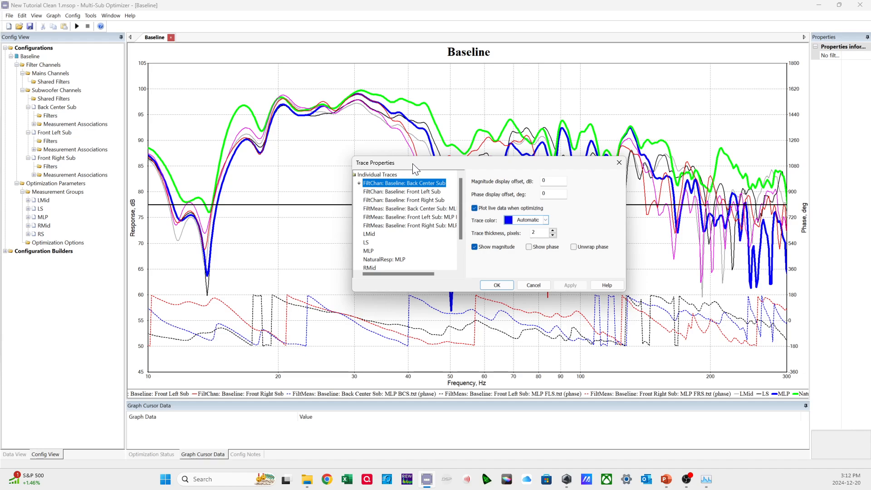
left_click_drag(413, 166, 427, 162)
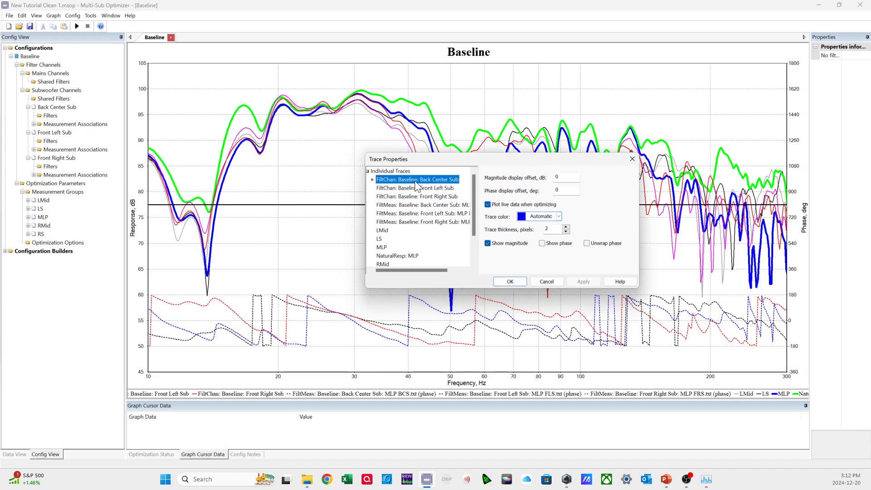
left_click(565, 177)
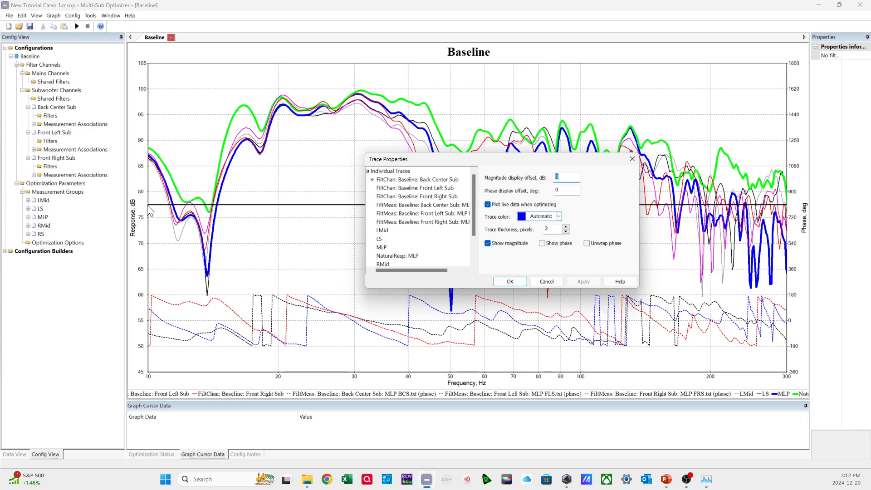
type("77.5")
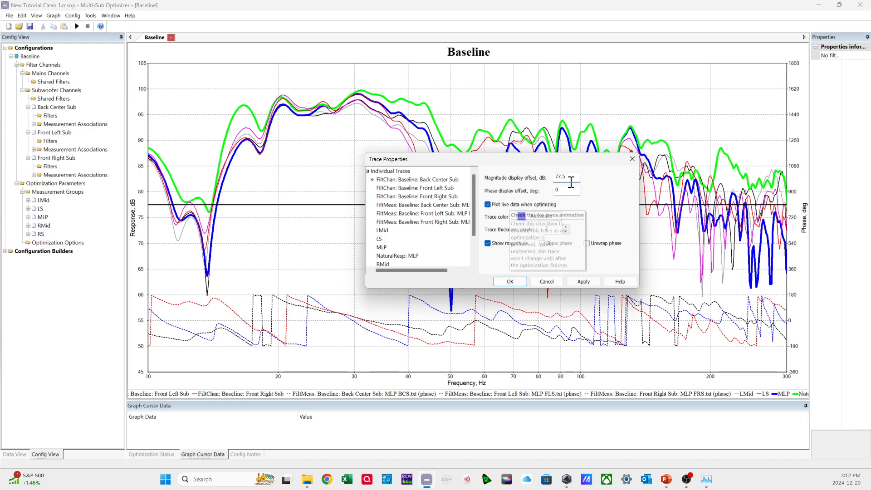
left_click_drag(568, 177, 548, 177)
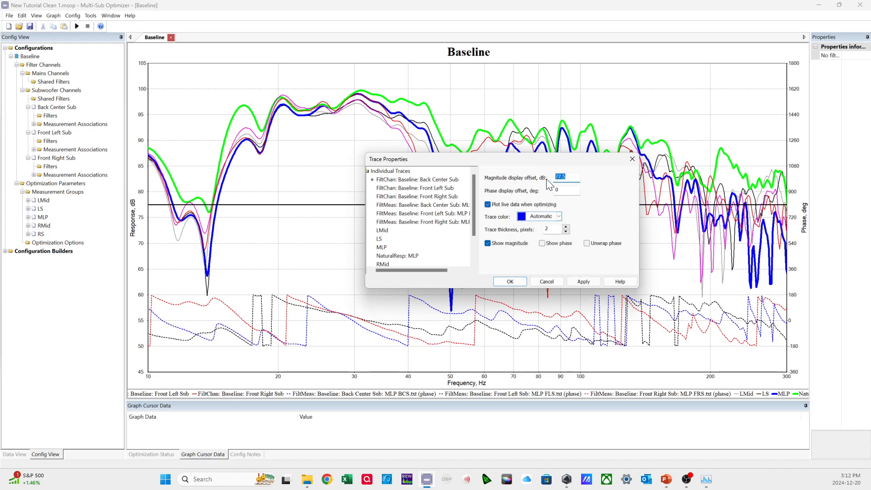
Give the Front Left Sub and Front Right Sub filter channel traces a 77.5 dB magnitude display offset and apply the trace changes.
left_click(449, 188)
left_click(564, 177)
left_click(449, 196)
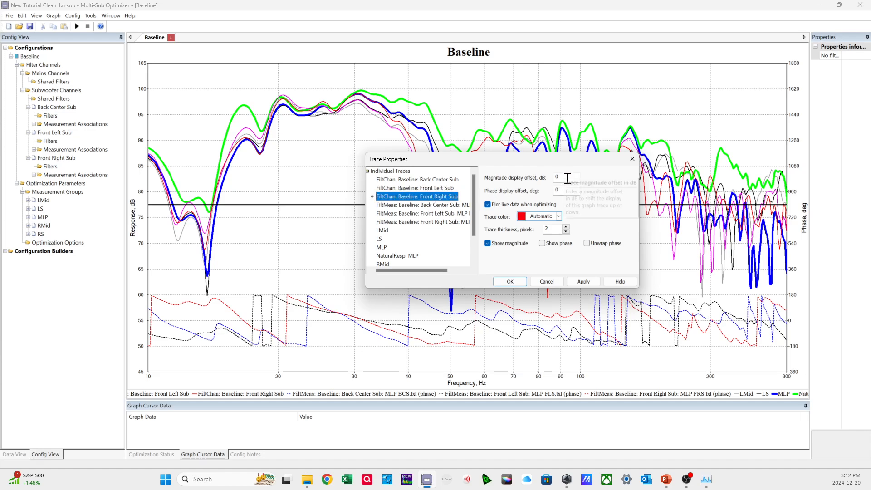
left_click_drag(568, 177, 548, 181)
type("77.5")
left_click(583, 281)
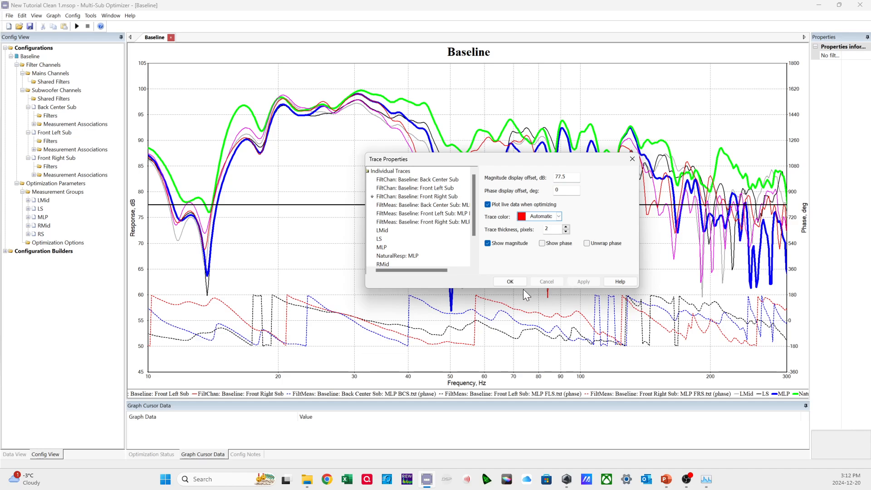
left_click(509, 281)
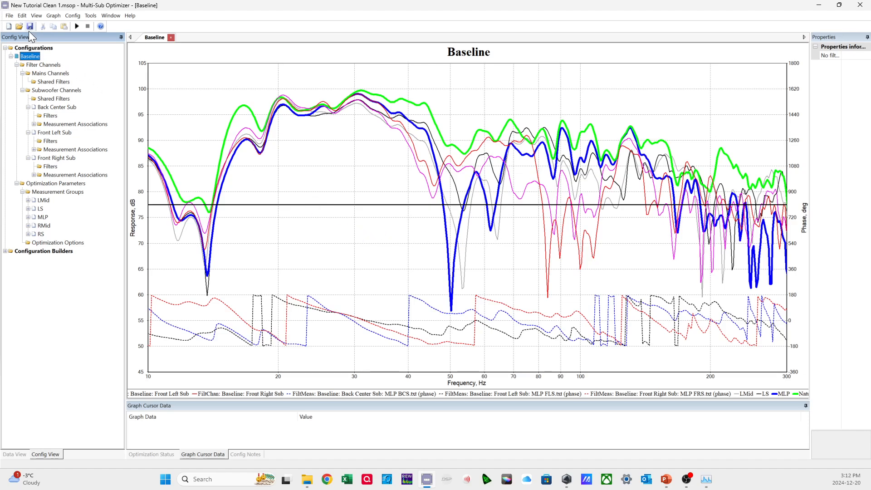
Save the project under the new name New Tutorial Clean 1c.msop in the Tutorial Files folder.
left_click(10, 15)
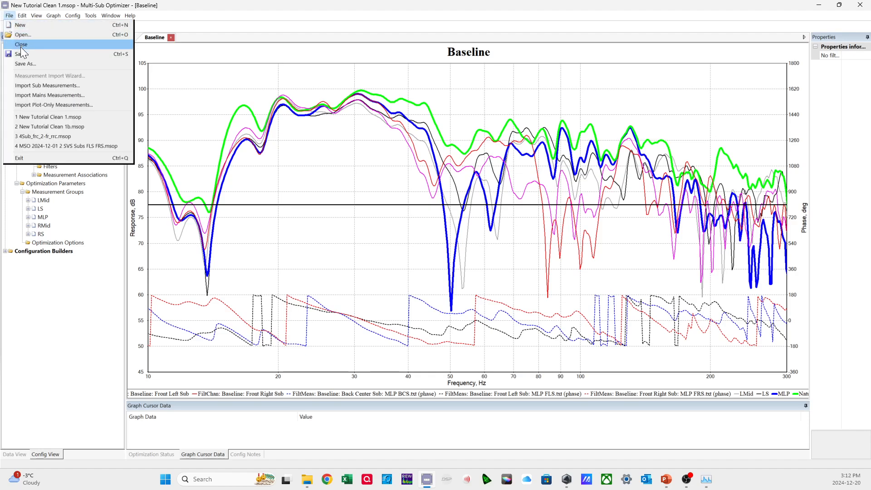
left_click(23, 63)
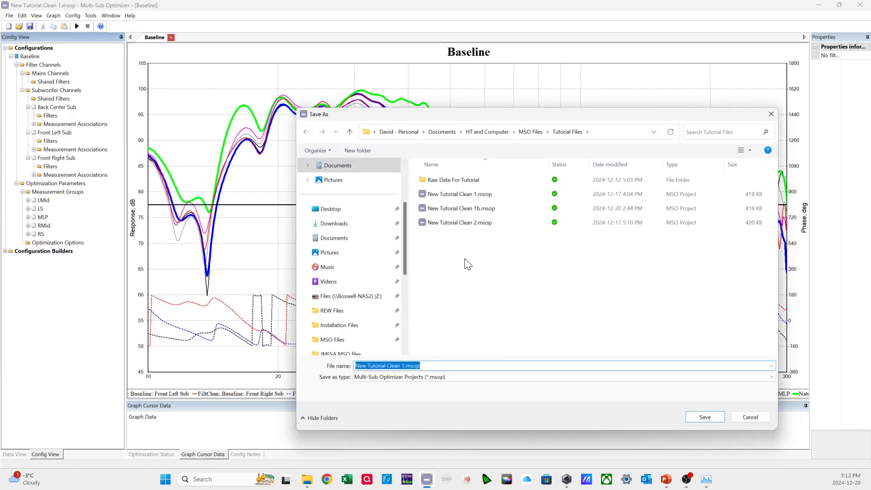
left_click(403, 366)
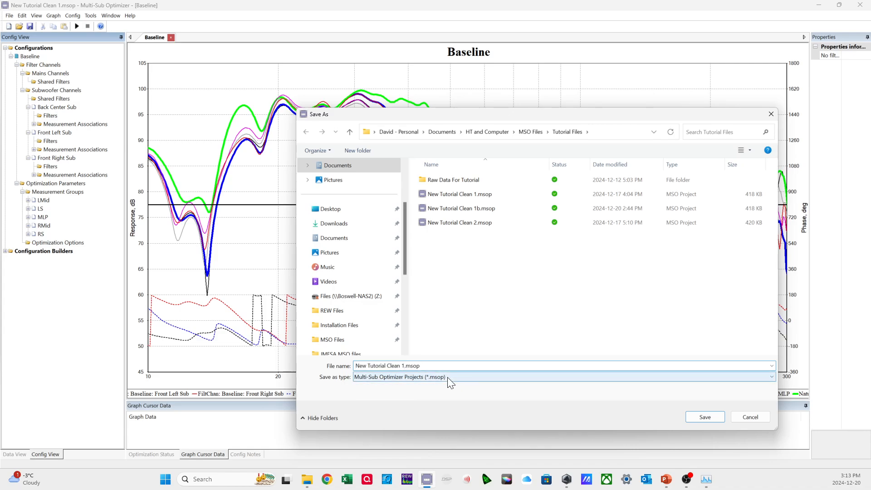
type("c")
key("Return")
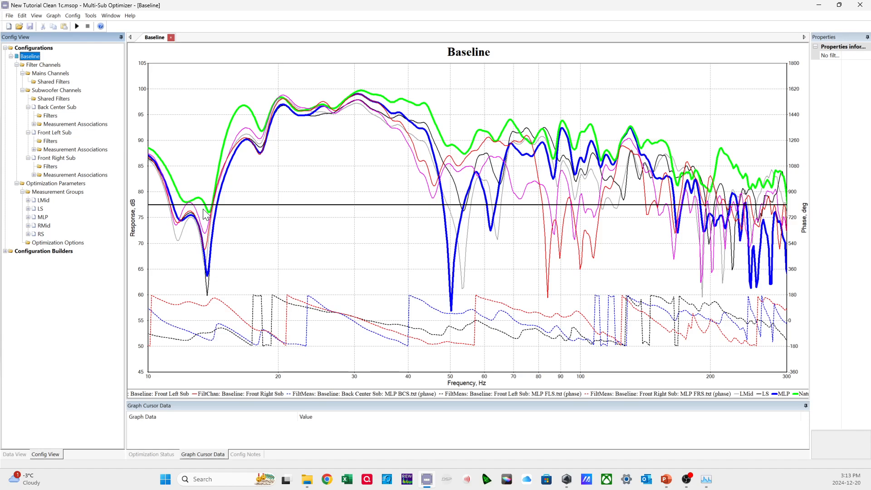
Clone the Baseline configuration with its associated graphs as Config 2.
right_click(32, 59)
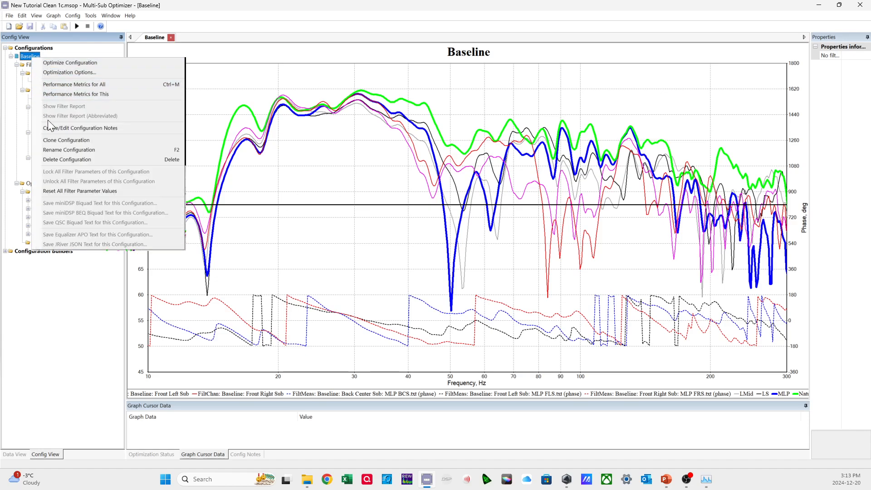
left_click(52, 142)
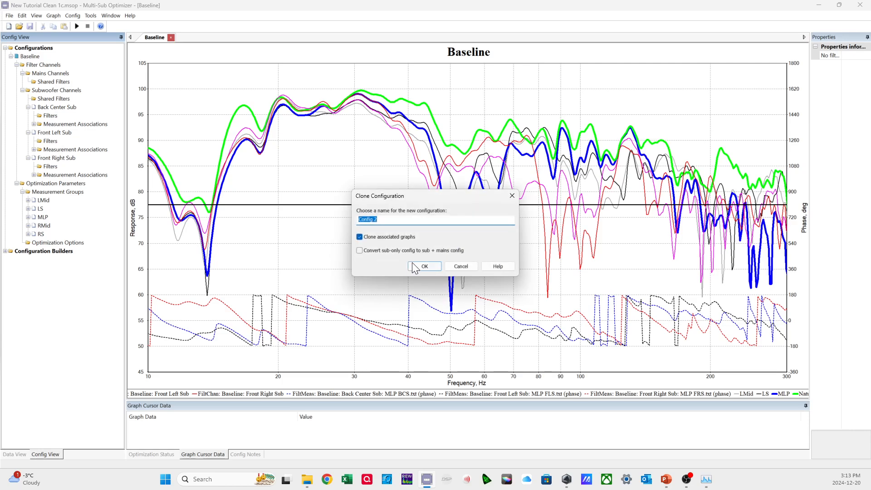
left_click(417, 267)
left_click(40, 251)
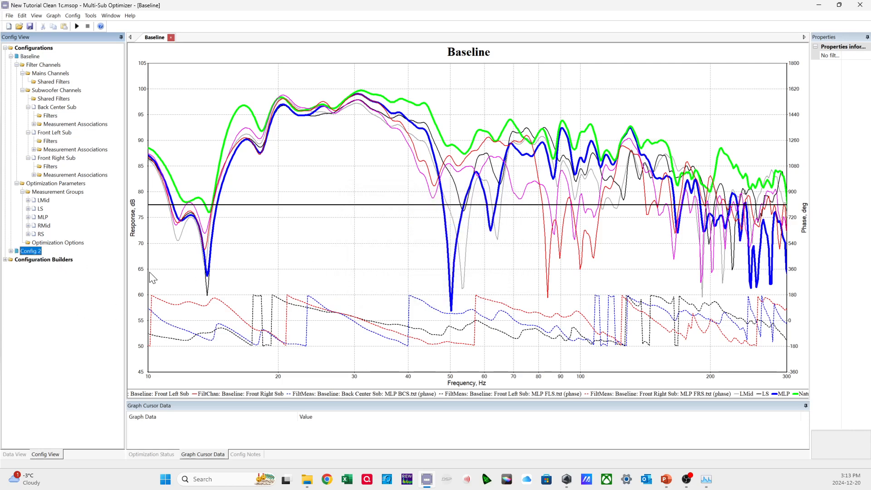
right_click(37, 253)
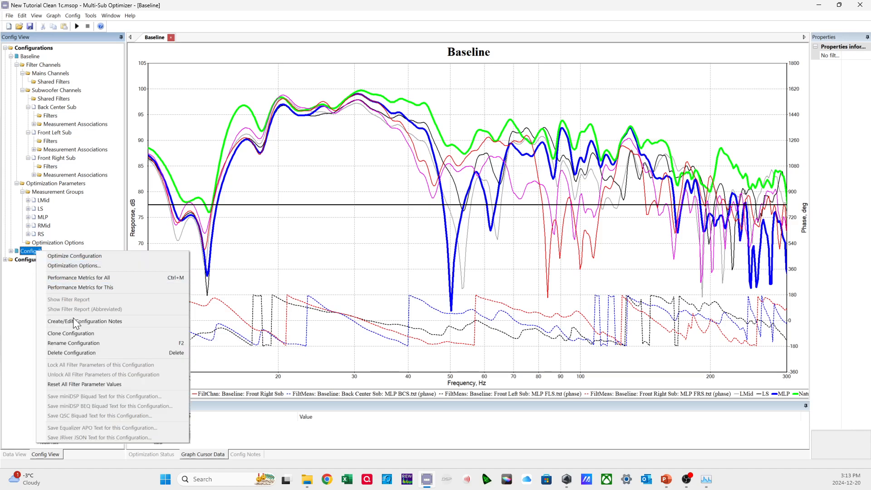
left_click(28, 316)
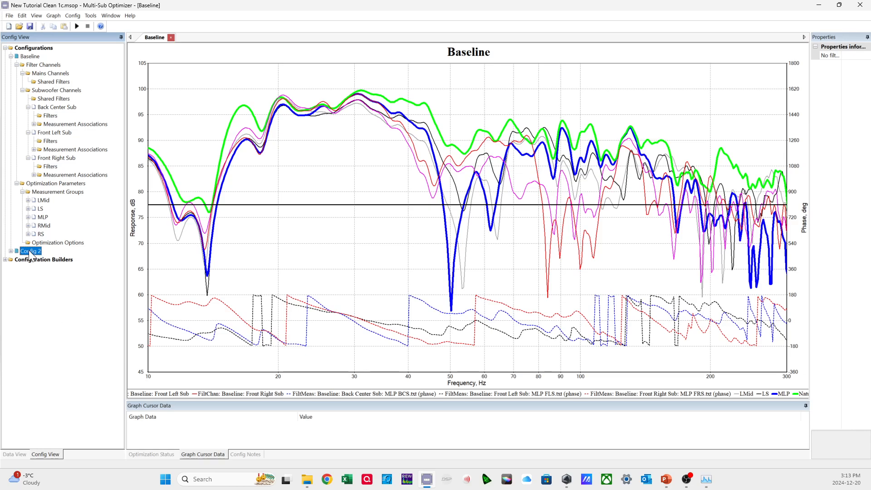
mouse_move(30, 255)
Show the cloned Config 2 graph and return to the configuration tree.
left_click(15, 454)
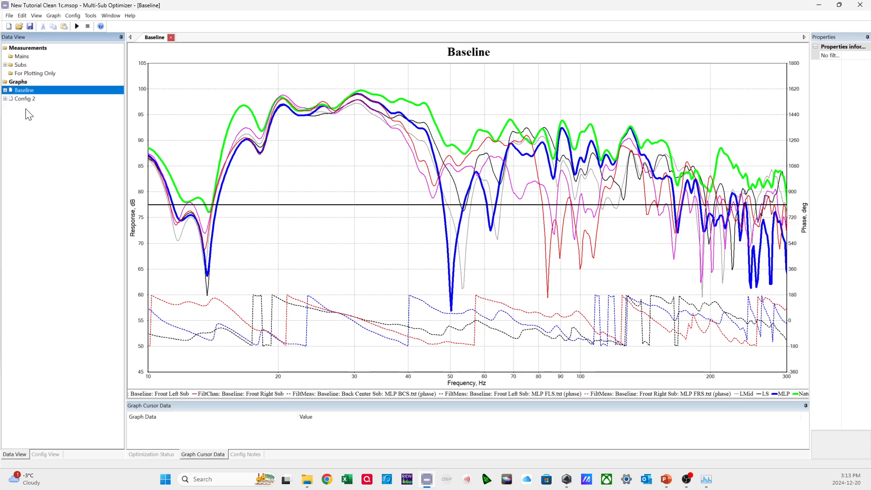
right_click(34, 99)
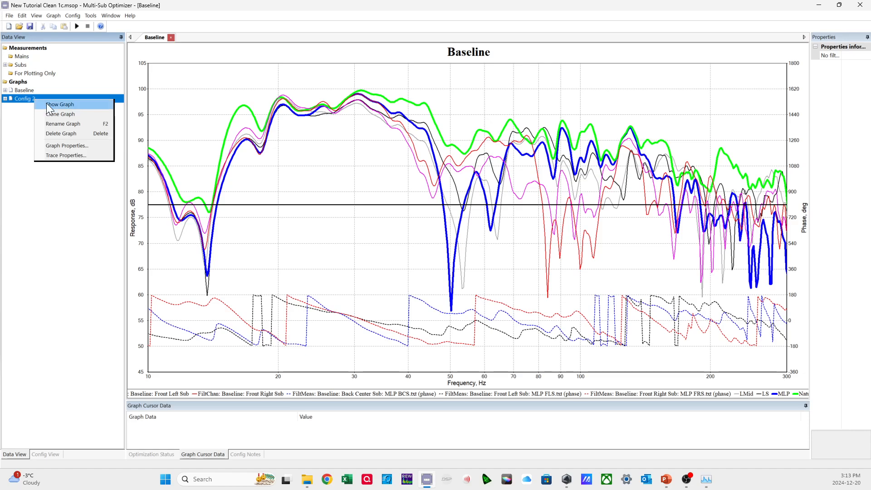
left_click(45, 102)
left_click(24, 99)
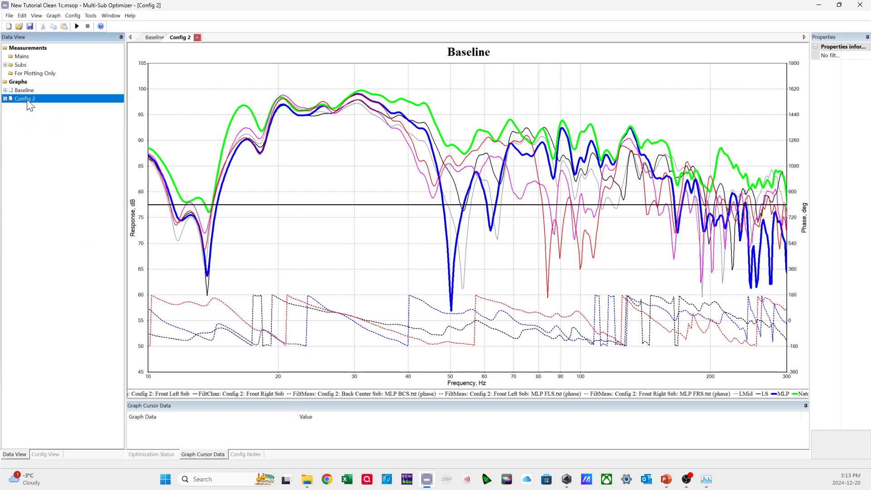
left_click(53, 453)
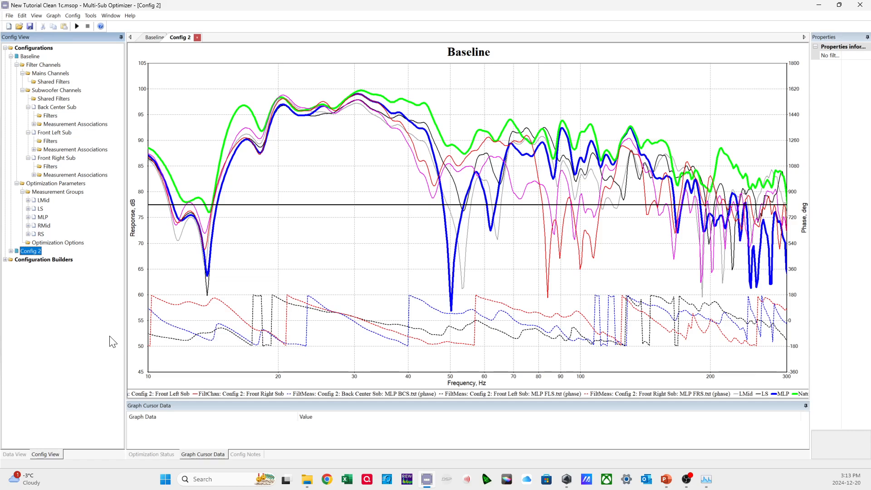
Change the Config 2 graph's title to "Config 2 - Max SPL" and apply it.
right_click(448, 153)
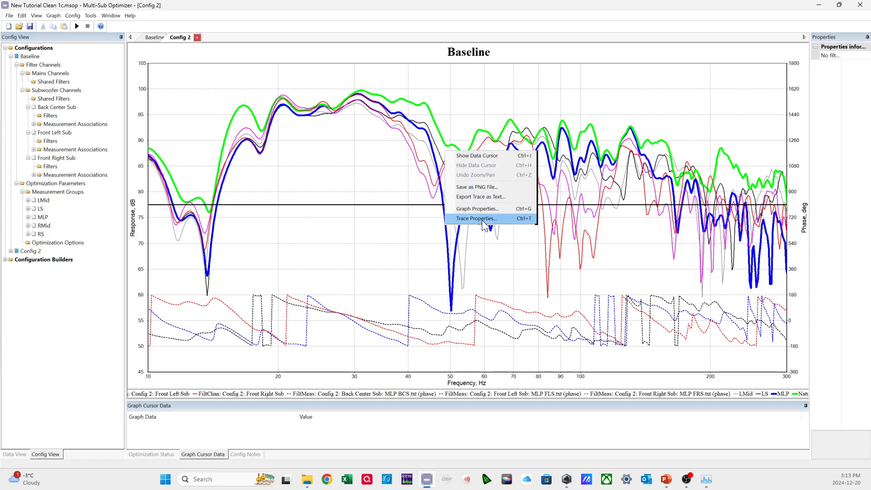
left_click(482, 210)
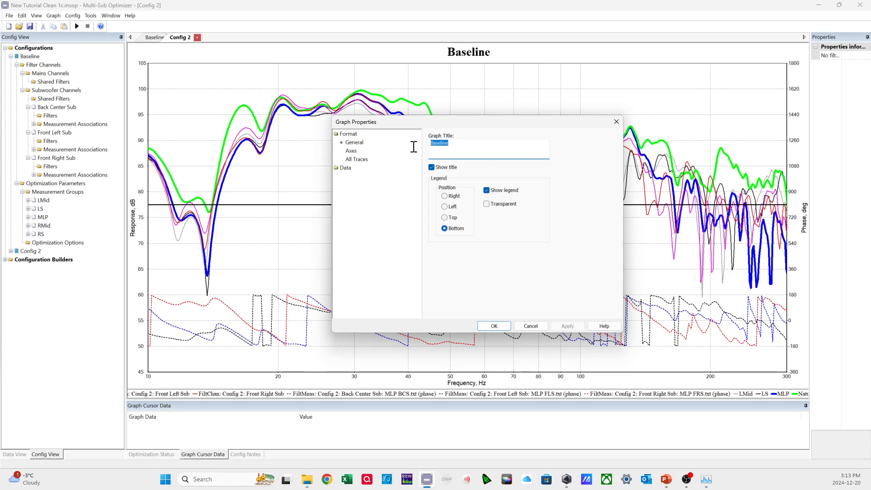
type("Co")
key("BackSpace")
type("PL")
left_click(567, 325)
left_click(493, 324)
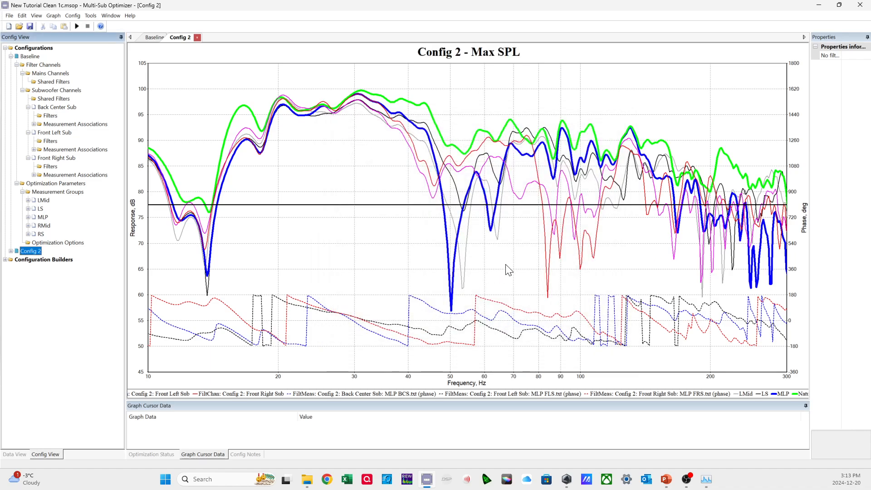
Collapse the Baseline configuration, expand Config 2, and add a delay block to its Back Center Sub filters.
left_click(11, 57)
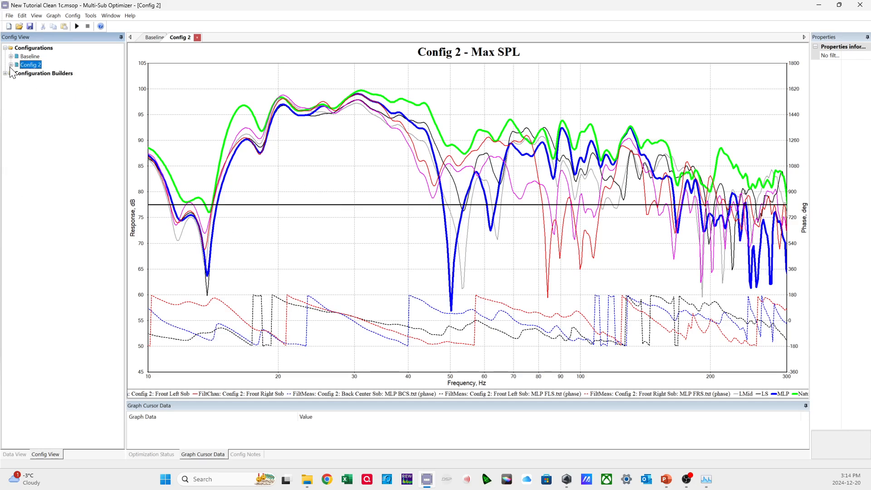
left_click(11, 65)
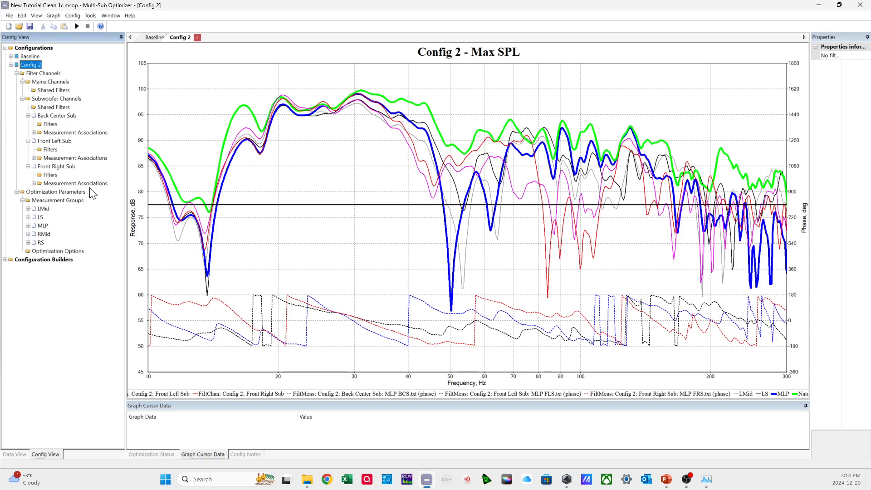
right_click(55, 126)
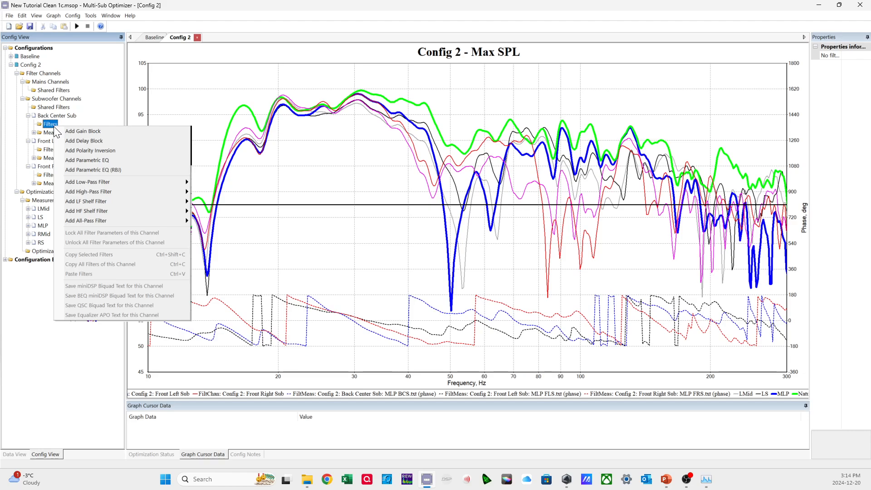
left_click(68, 140)
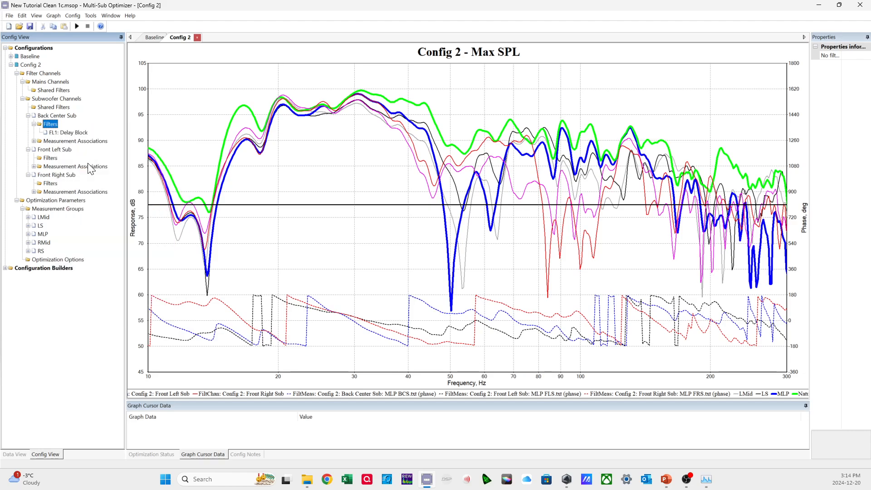
left_click(56, 132)
left_click(52, 123)
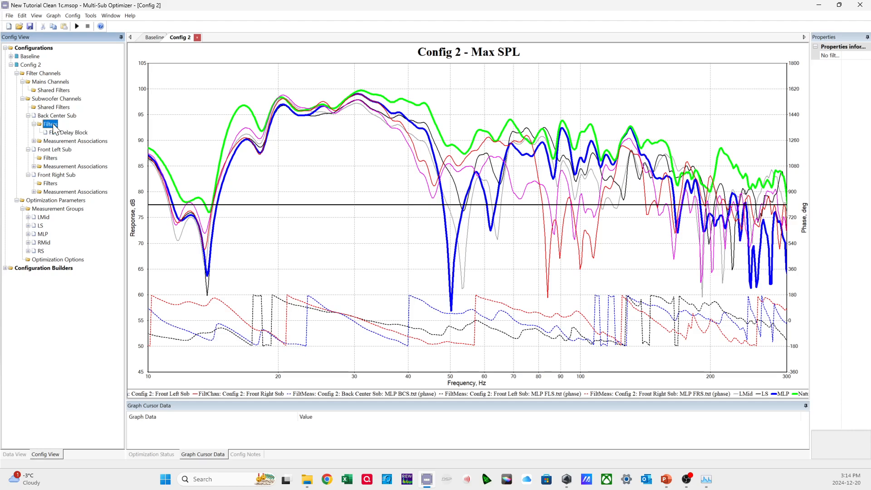
Add a delay block to the Front Left Sub filters of Config 2.
left_click(51, 158)
right_click(54, 158)
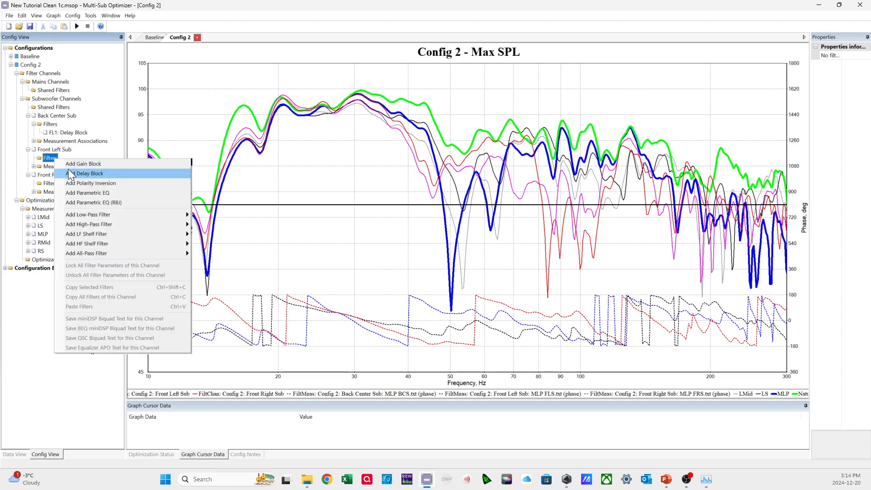
left_click(70, 173)
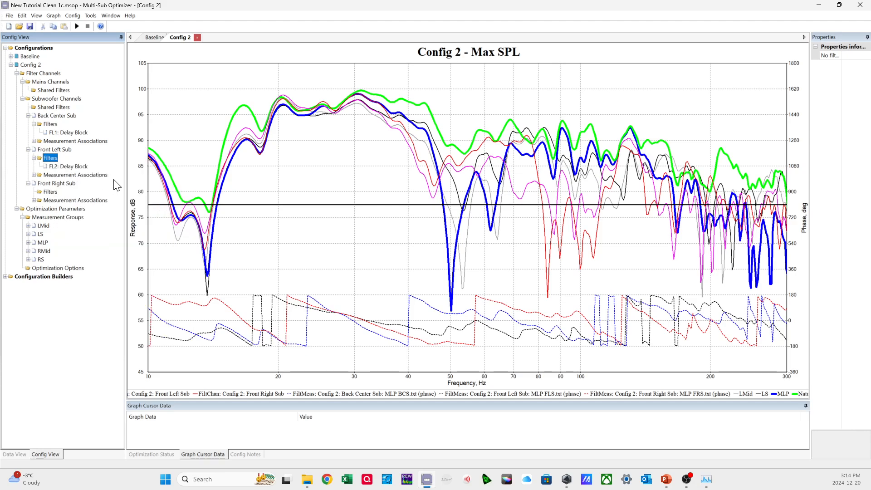
Examine the delay value and limits of the Back Center and Front Left delay blocks, and check the Front Right Sub's filters.
left_click(75, 134)
left_click_drag(859, 108, 844, 114)
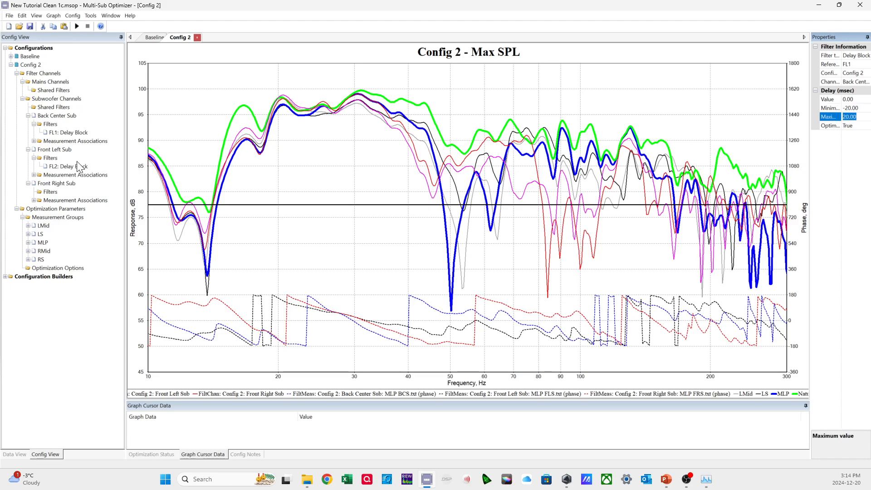
left_click(76, 167)
left_click(79, 133)
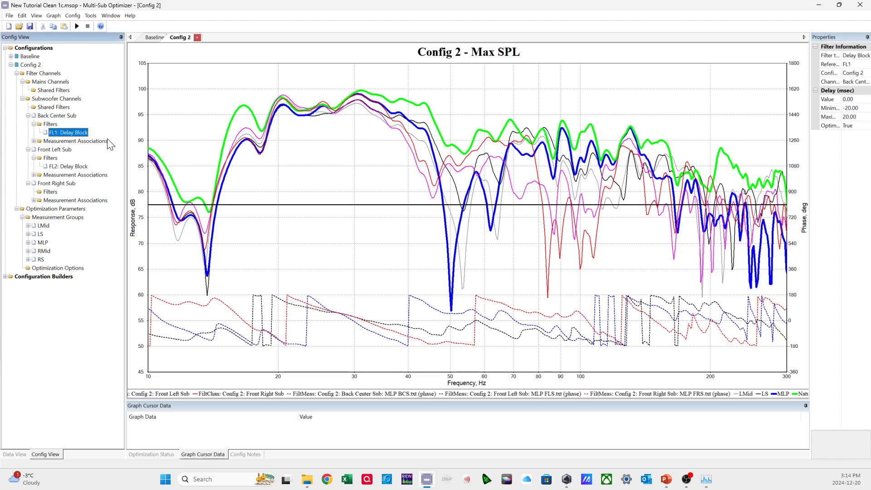
left_click(78, 167)
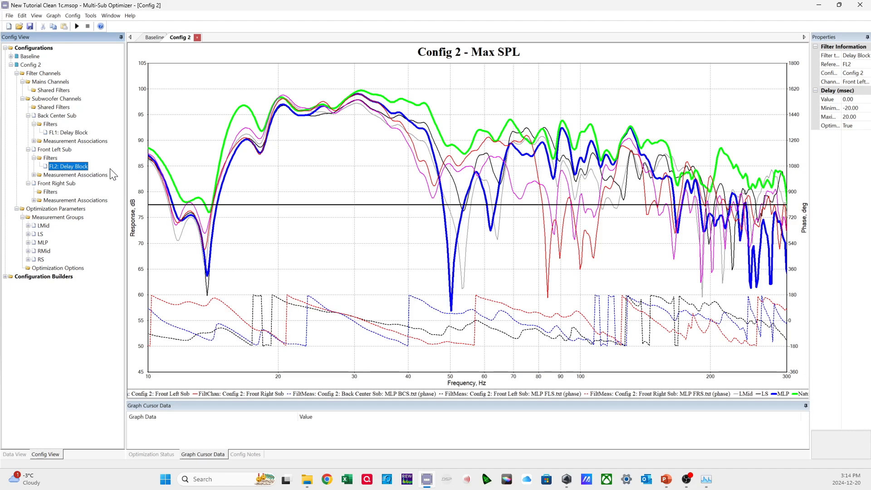
left_click(73, 133)
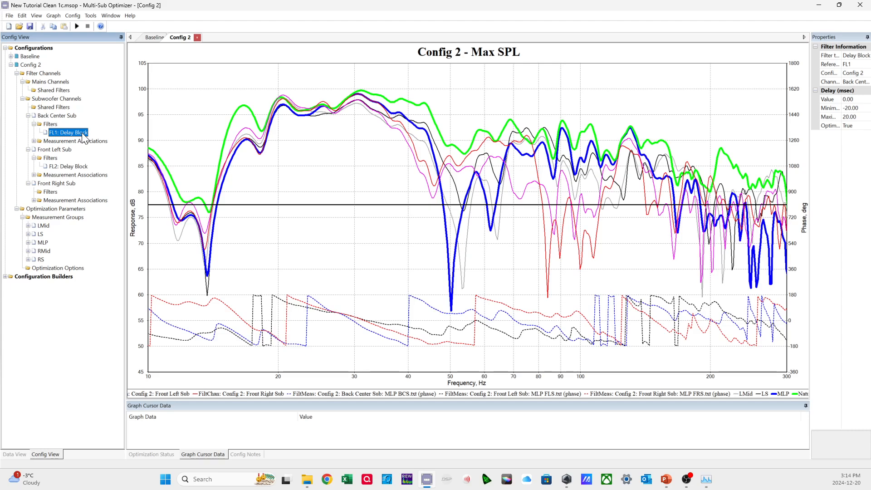
left_click(66, 167)
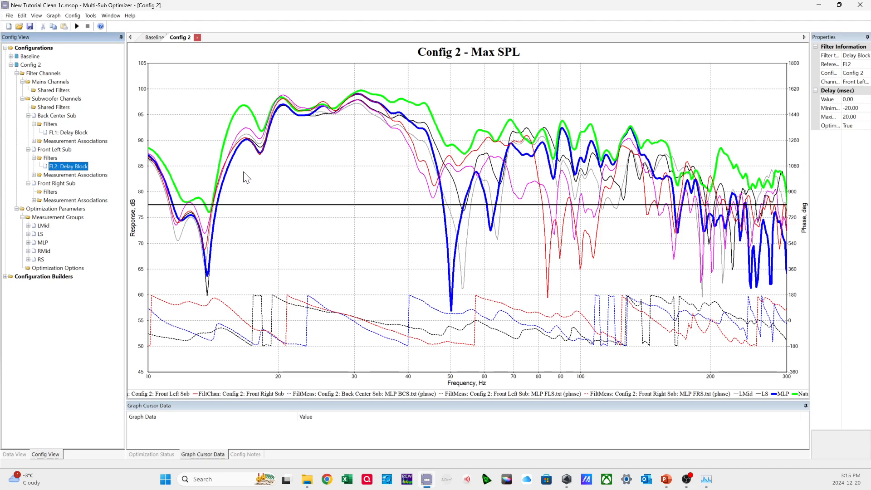
left_click(81, 133)
left_click(80, 166)
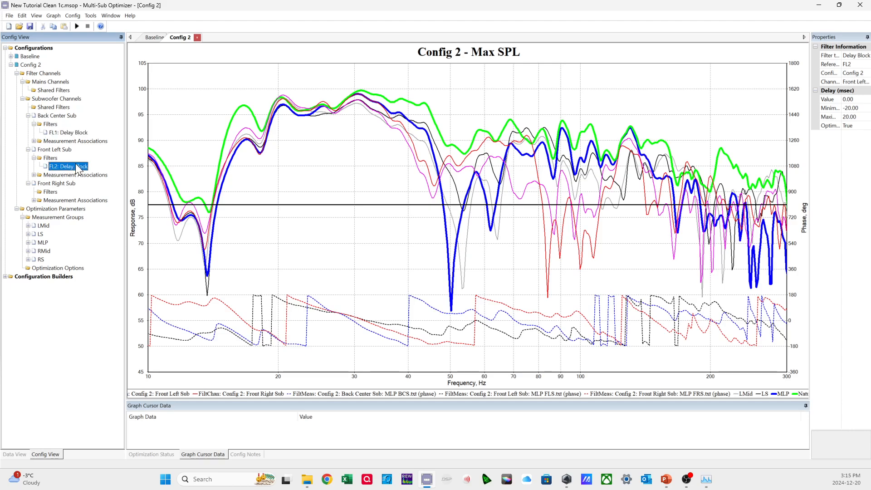
left_click(50, 192)
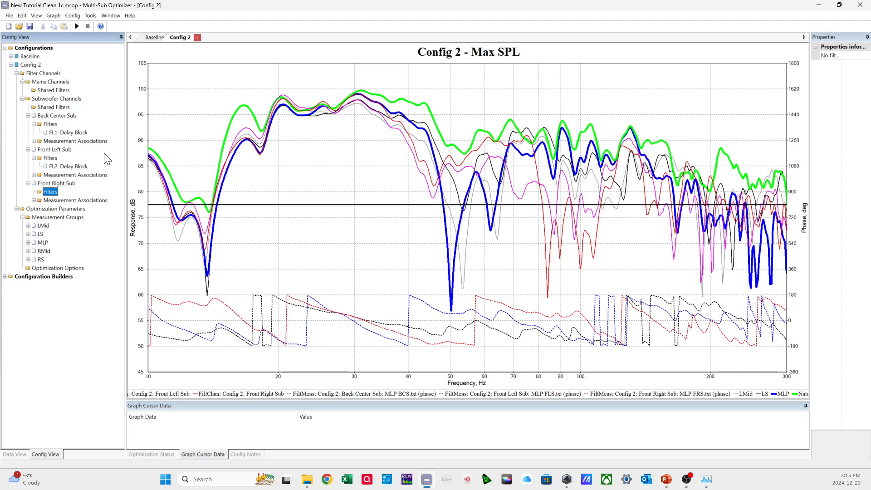
right_click(54, 190)
left_click(51, 192)
In Config 2's optimization options, choose maximizing SPL using only delays and all-pass filters as the optimization type.
left_click(36, 66)
right_click(37, 69)
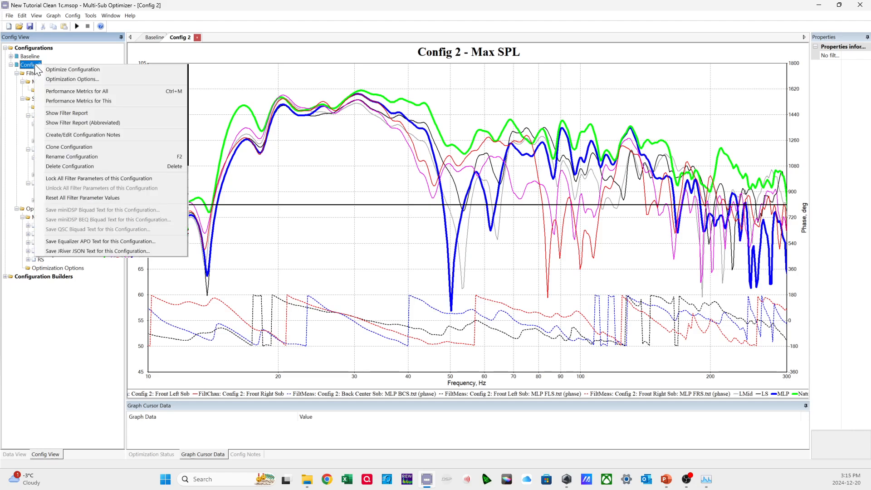
left_click(47, 79)
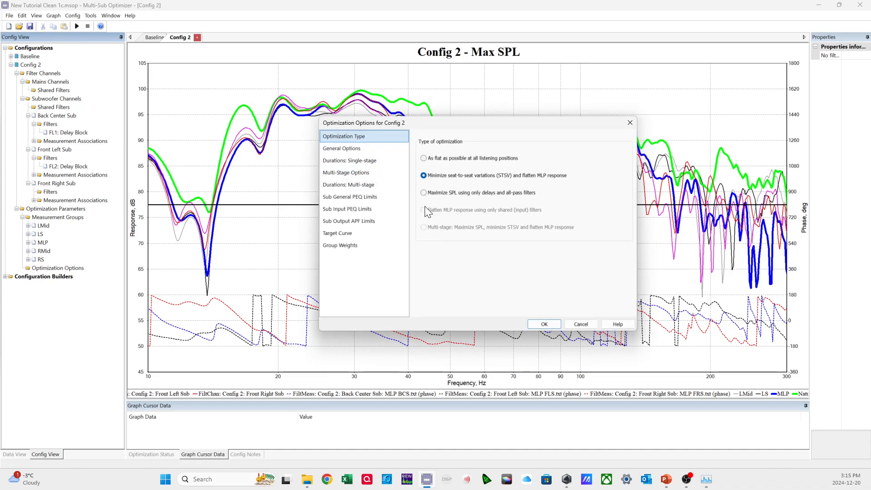
left_click(442, 194)
mouse_move(437, 193)
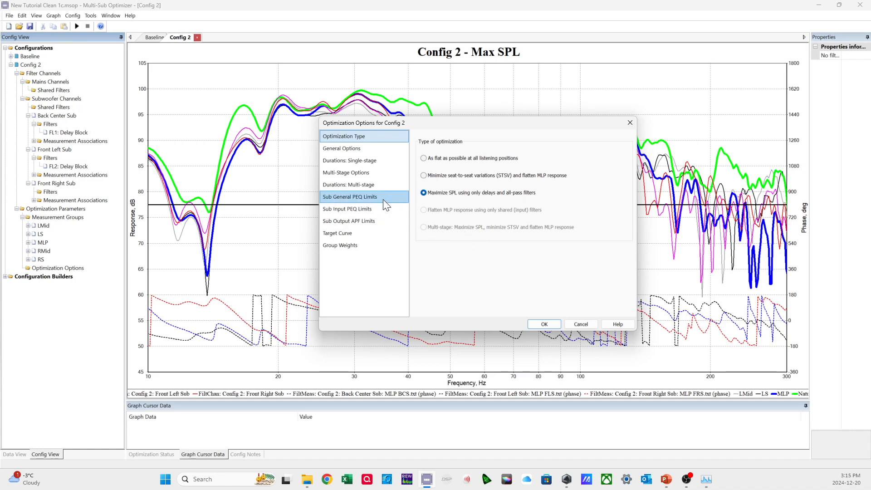
Turn off the automatic frequency range for SPL optimization and set it to 15 Hz minimum and 200 Hz maximum.
left_click(369, 149)
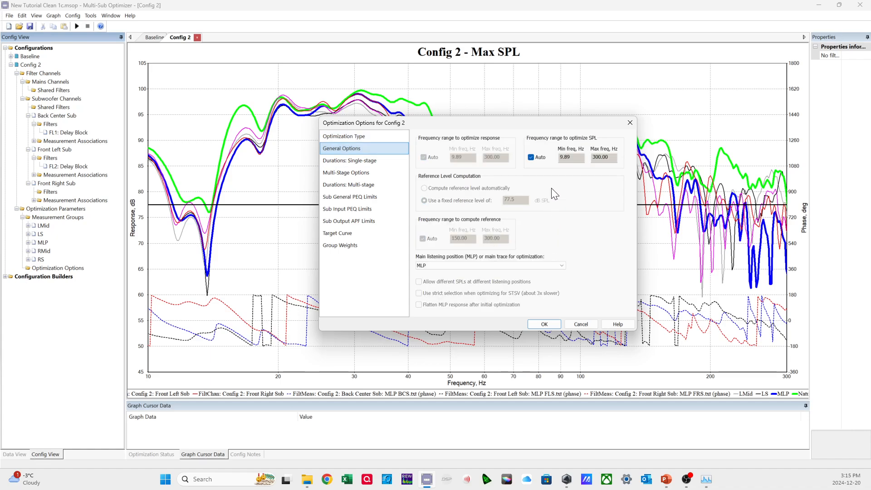
left_click(540, 159)
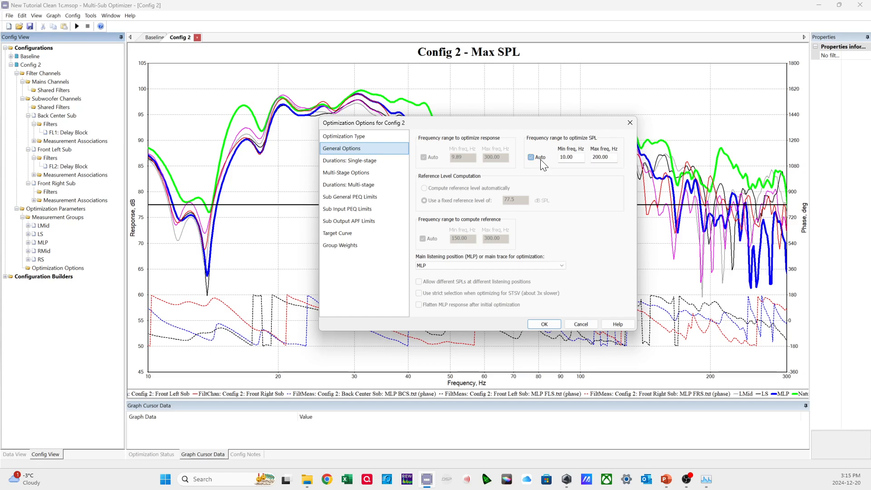
left_click(577, 158)
left_click_drag(577, 157, 555, 158)
type("15")
key("Tab")
left_click_drag(541, 122, 497, 142)
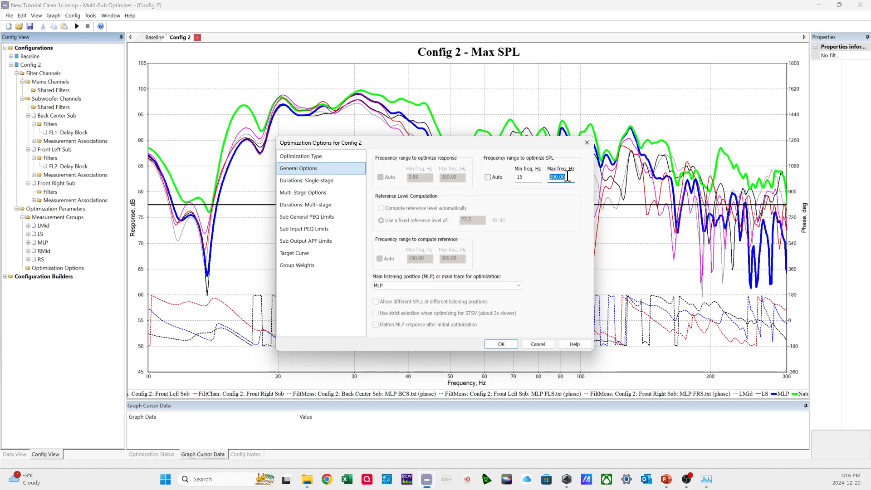
left_click_drag(541, 140, 494, 197)
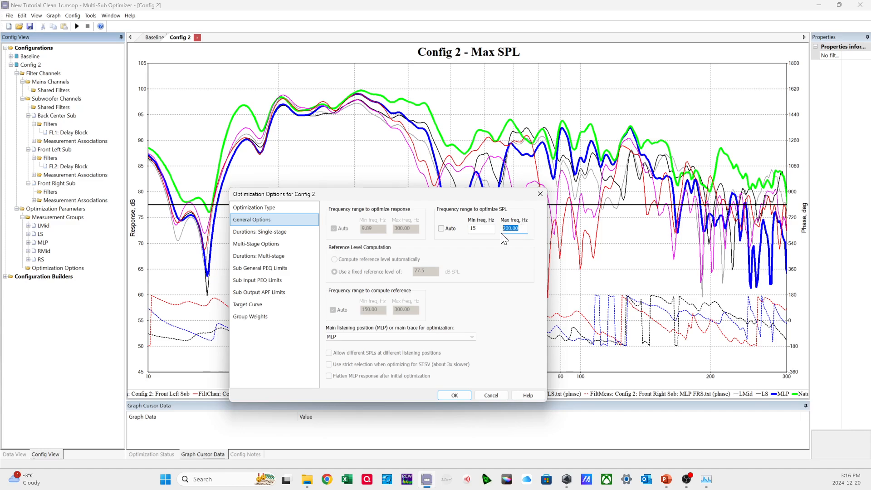
left_click_drag(495, 195, 482, 227)
left_click(516, 255)
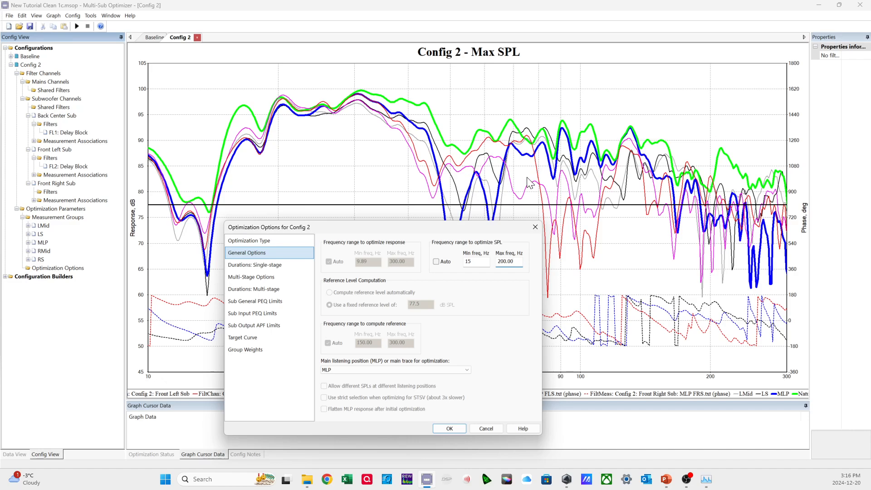
left_click_drag(460, 228, 478, 193)
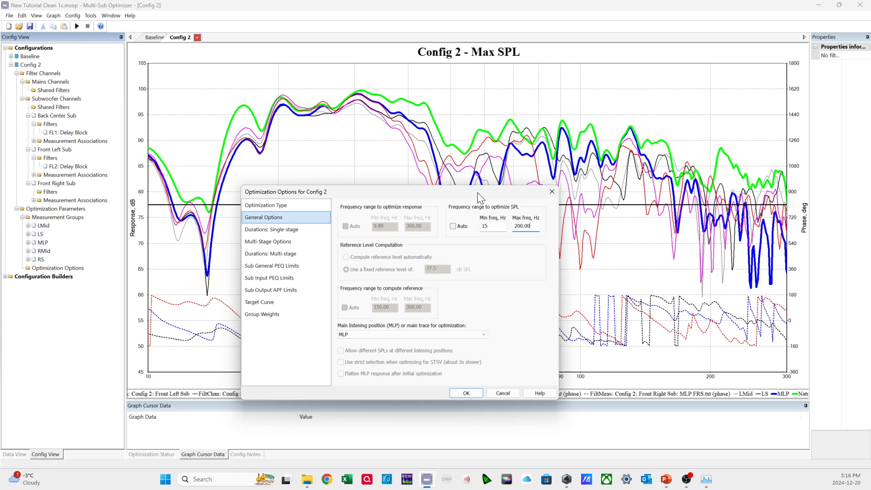
left_click_drag(534, 225, 510, 227)
Check the single-stage and multi-stage settings, keep the SPL maximization duration at 5180 iterations, and accept the optimization options.
left_click(295, 230)
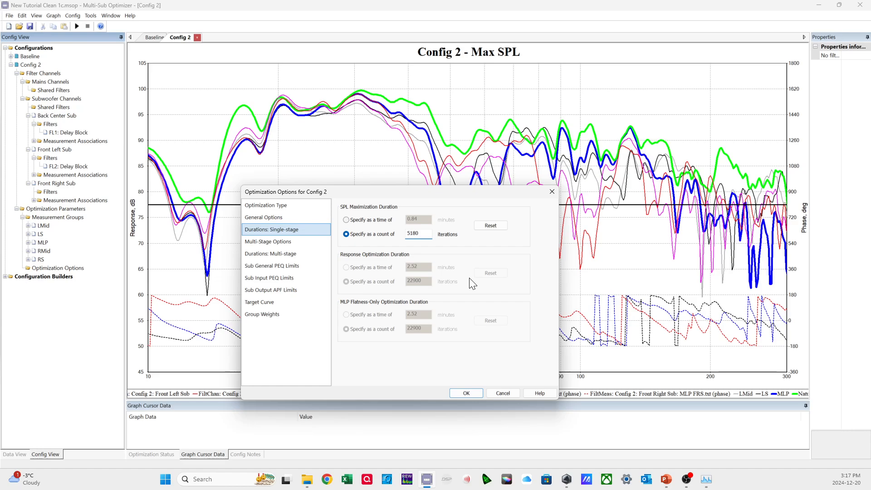
left_click_drag(428, 233, 401, 235)
left_click_drag(447, 198, 456, 191)
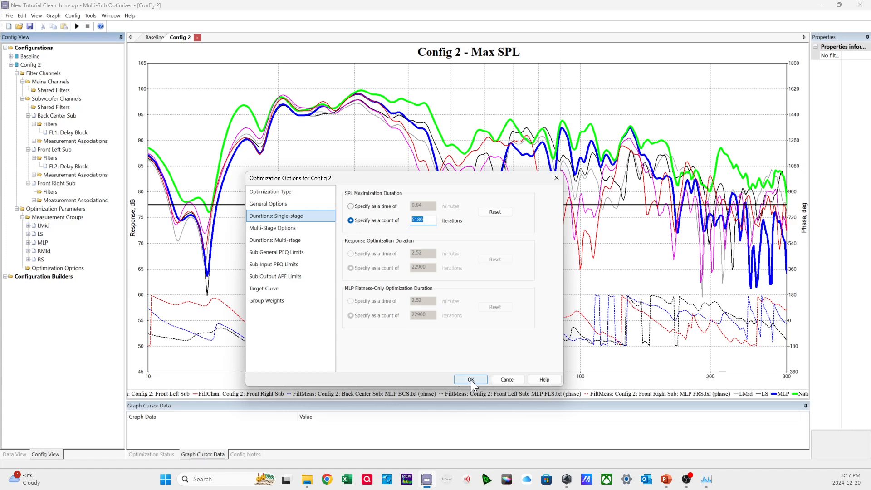
left_click(269, 228)
left_click(281, 238)
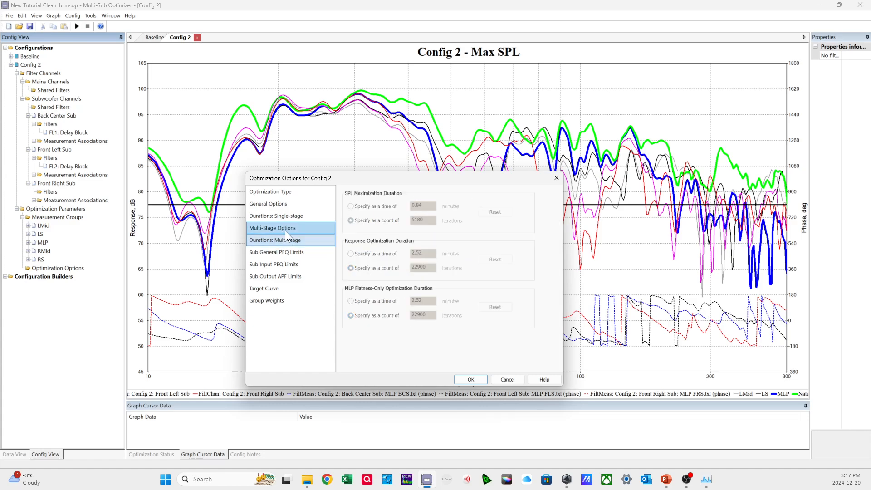
left_click(285, 229)
left_click(286, 216)
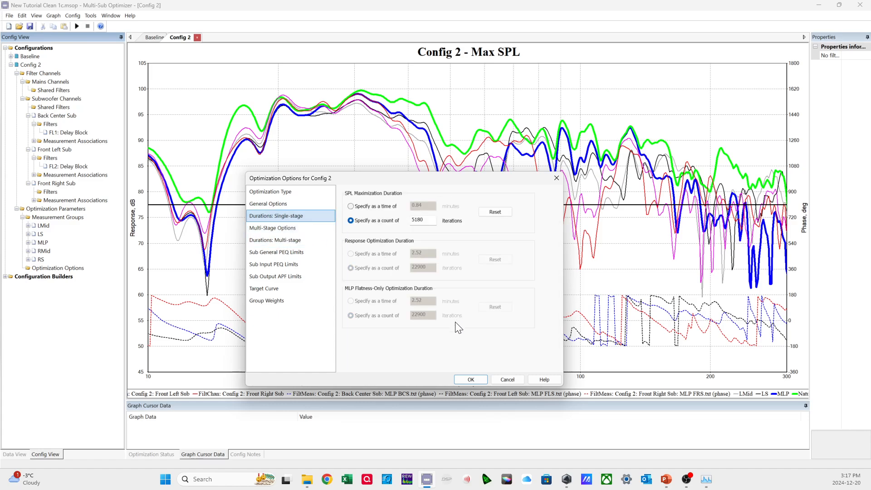
left_click(463, 377)
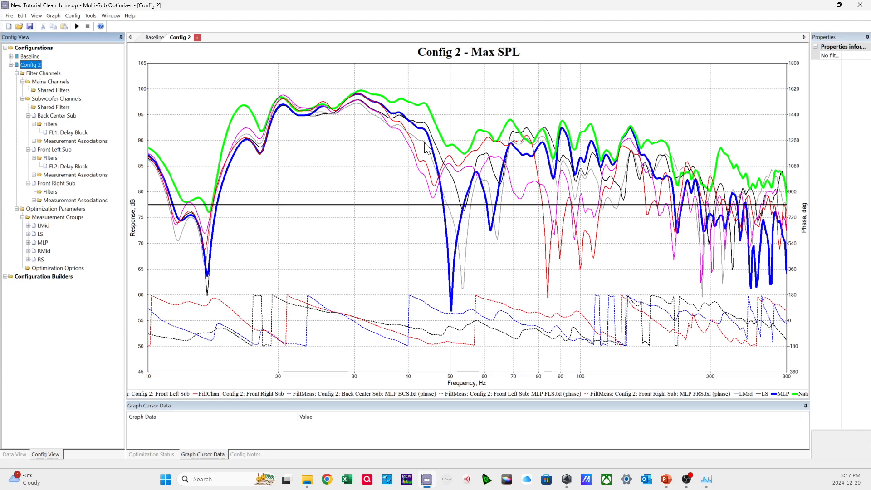
Try a 10 ms delay on the Back Center Sub's delay block.
left_click(78, 132)
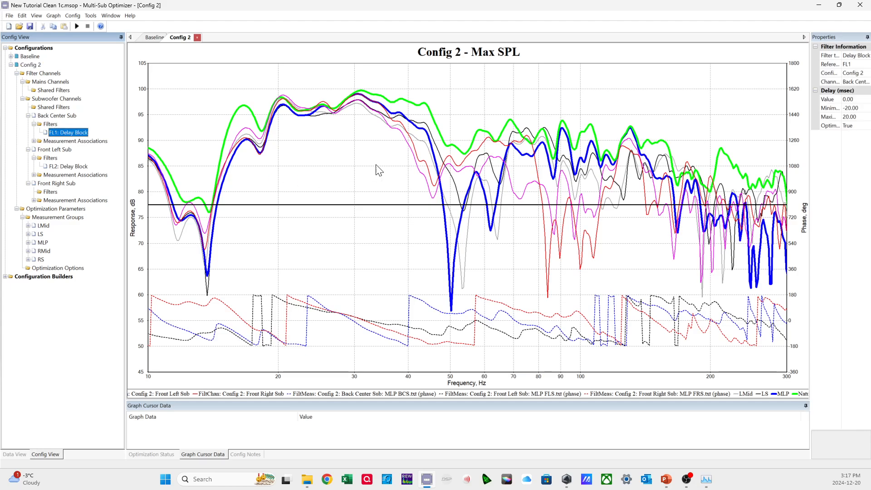
left_click(852, 99)
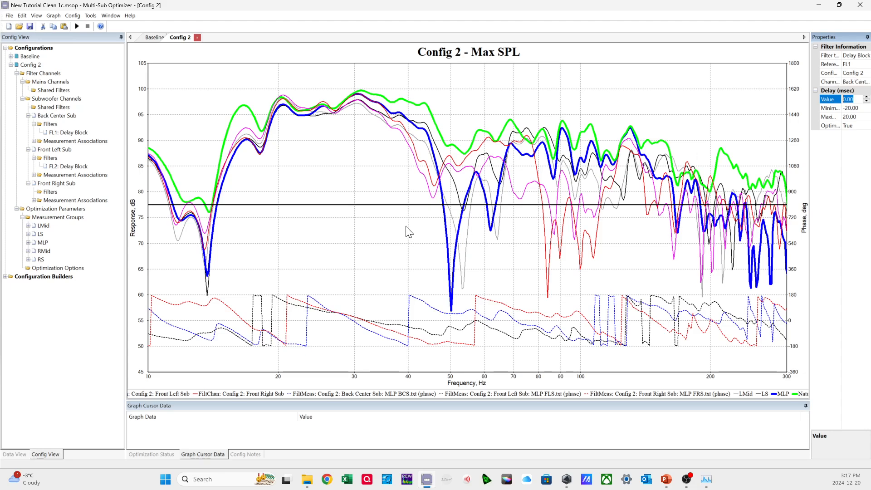
type("10")
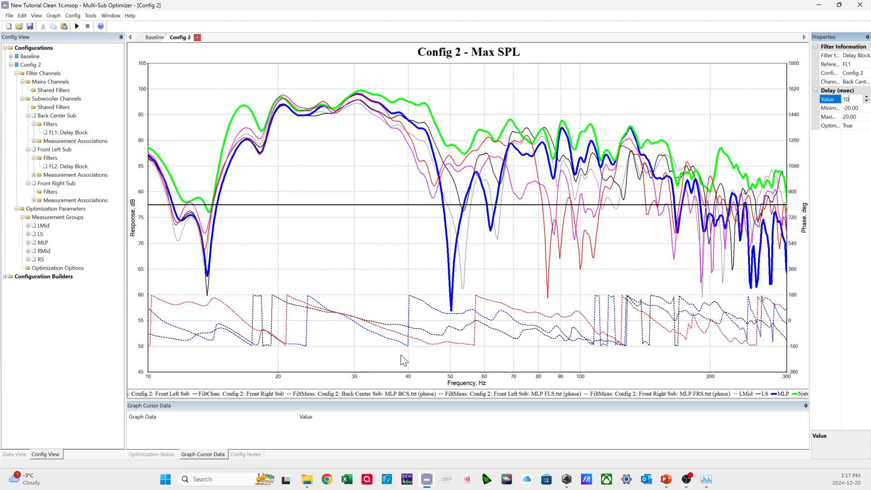
key("Return")
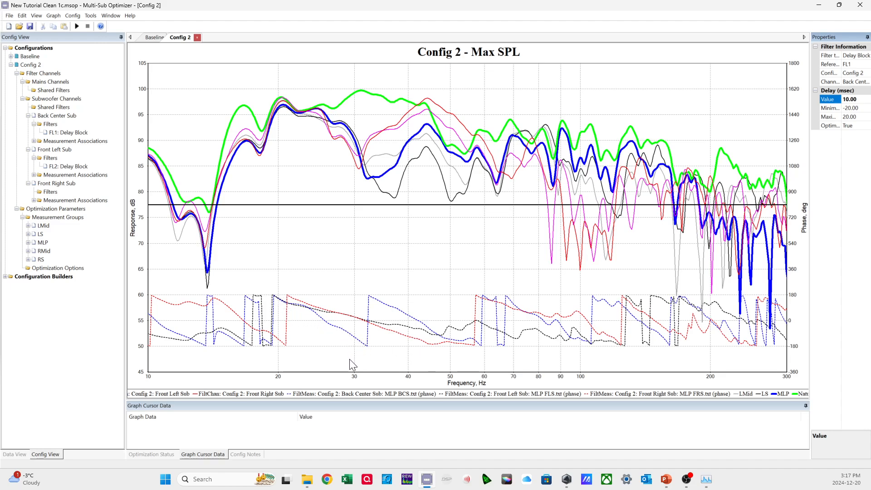
Try delays of 5 ms and 6 ms on the Back Center Sub's delay block.
left_click(834, 100)
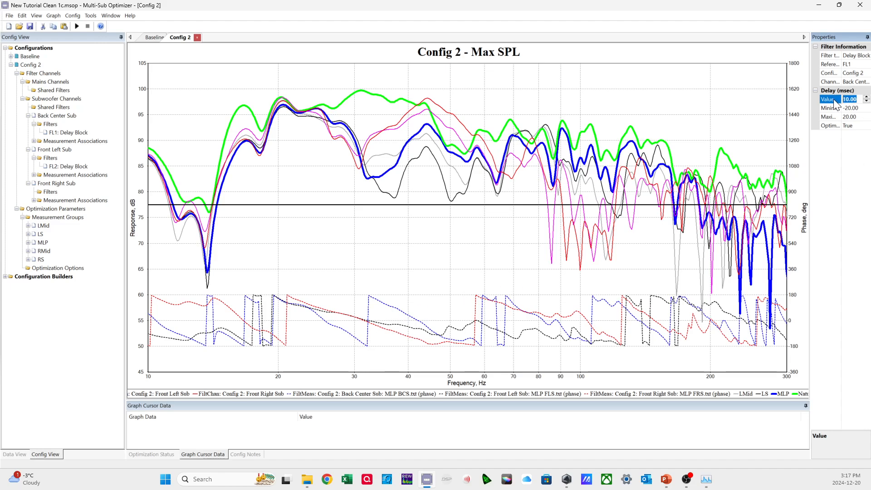
type("5")
key("Return")
left_click(835, 103)
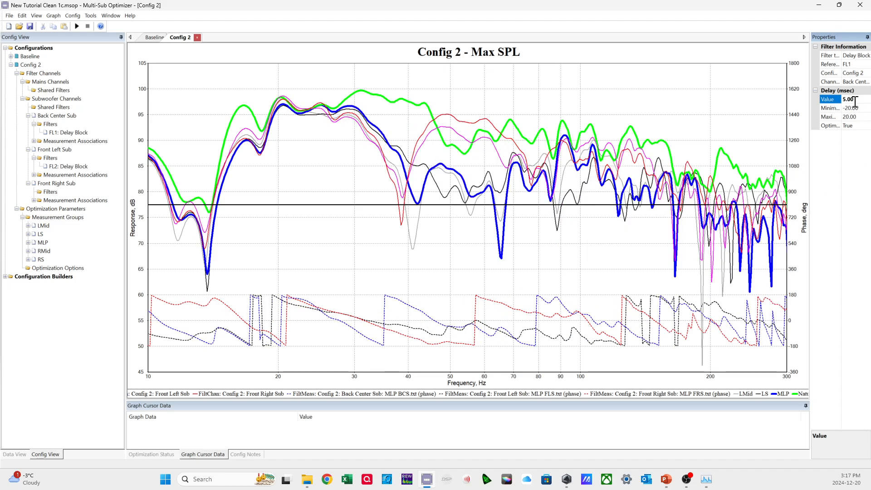
type("6")
key("Return")
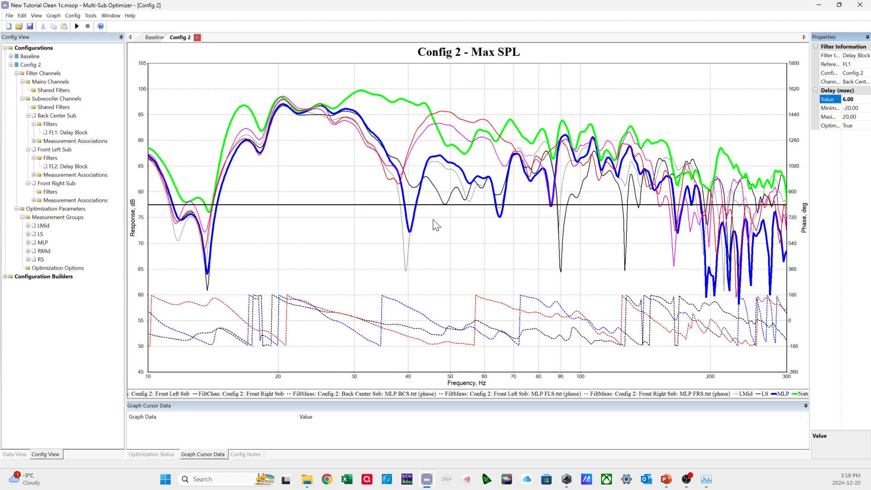
Reset the Back Center Sub's delay to 0 ms.
left_click(847, 99)
left_click_drag(855, 99, 848, 99)
type("0")
key("Return")
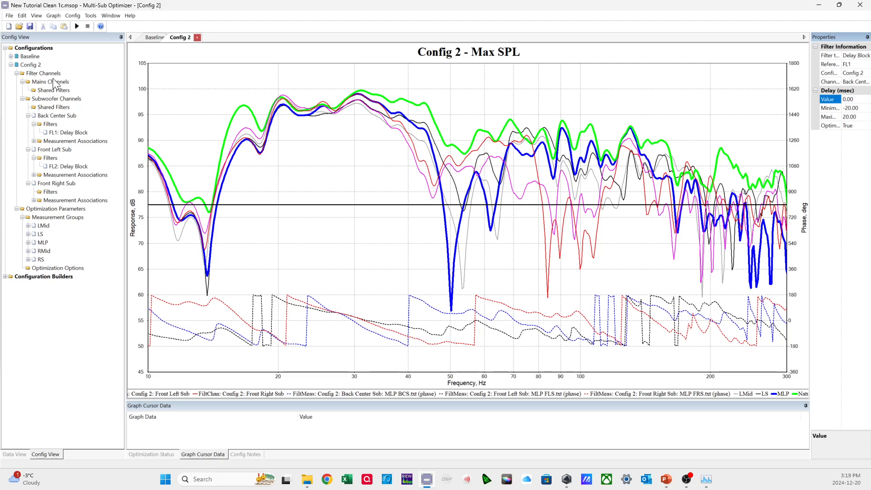
Run the optimization of Config 2 and let it complete.
right_click(28, 65)
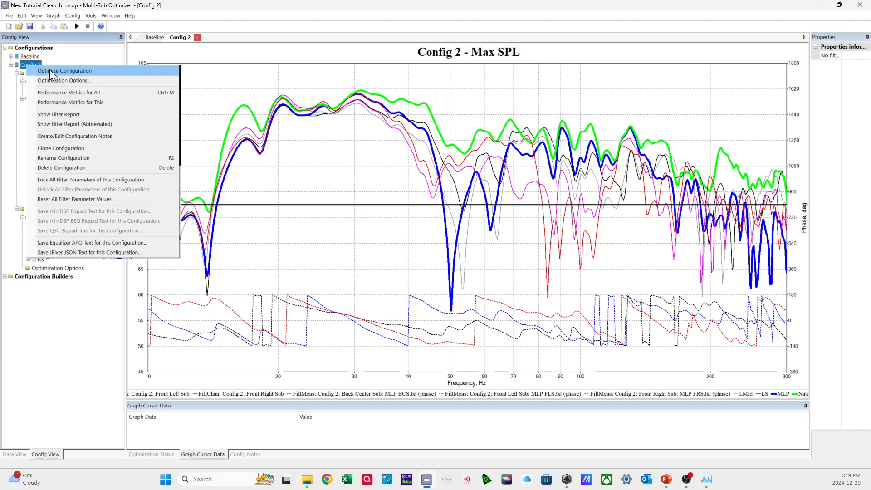
left_click(50, 71)
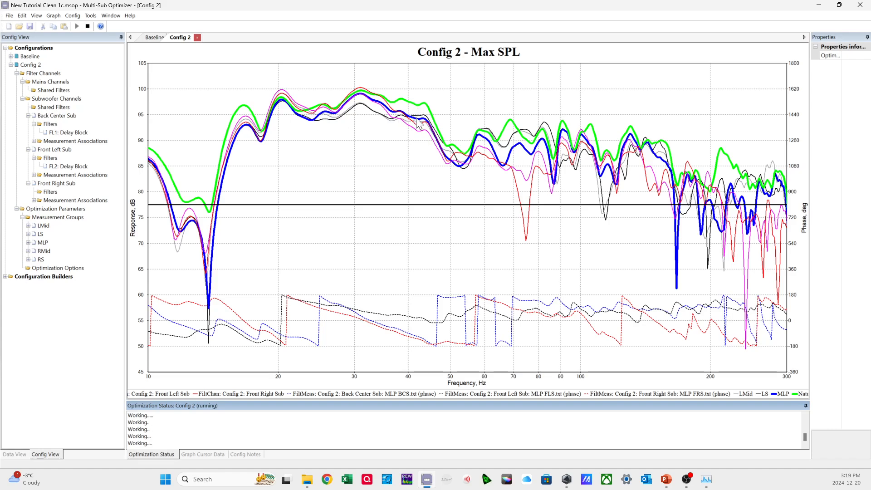
left_click(468, 262)
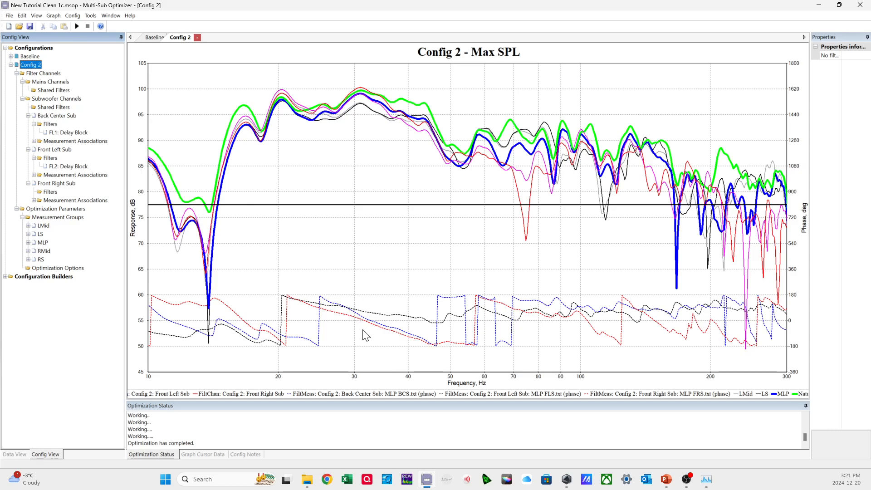
Add a second-order all-pass filter to the Front Left Sub's filters in Config 2.
left_click(59, 159)
right_click(61, 158)
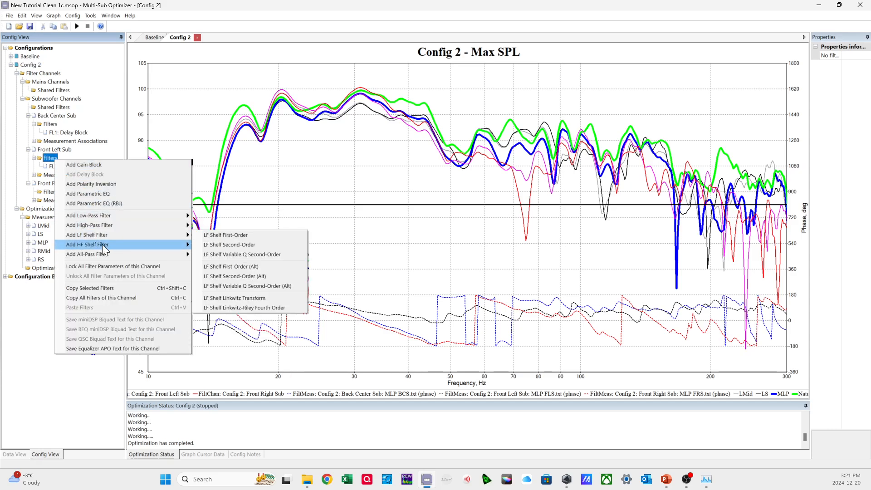
mouse_move(139, 255)
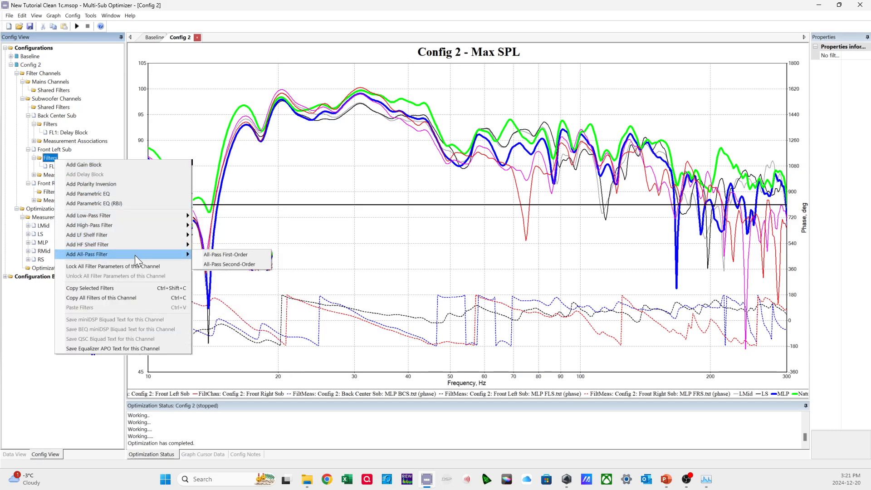
left_click(228, 265)
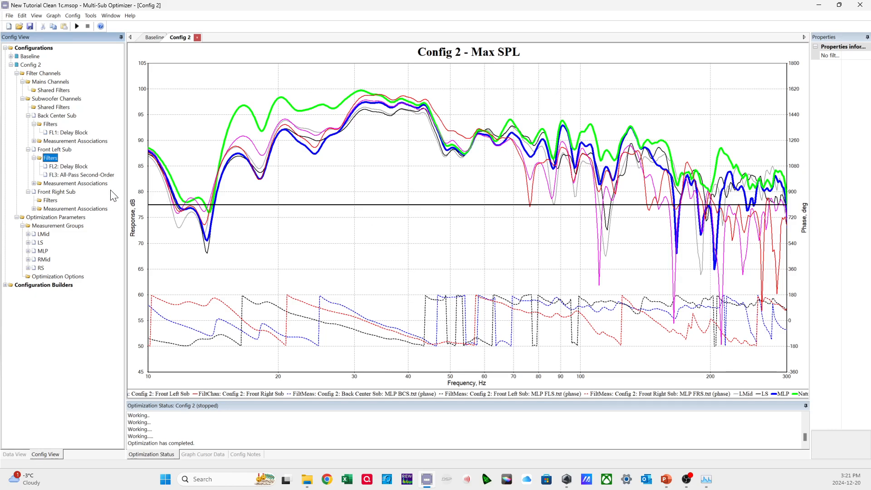
Set the maximum all-pass Q of the Front Left Sub's second-order all-pass filter to 0.6.
left_click(102, 176)
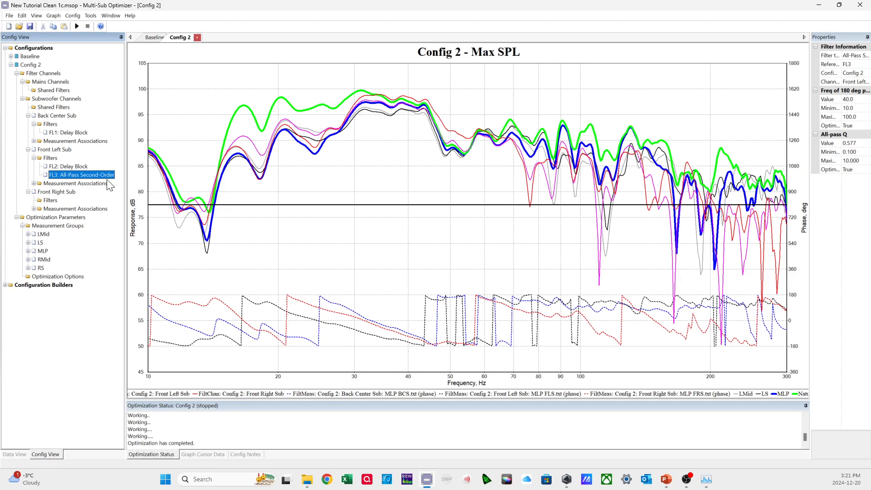
left_click(852, 161)
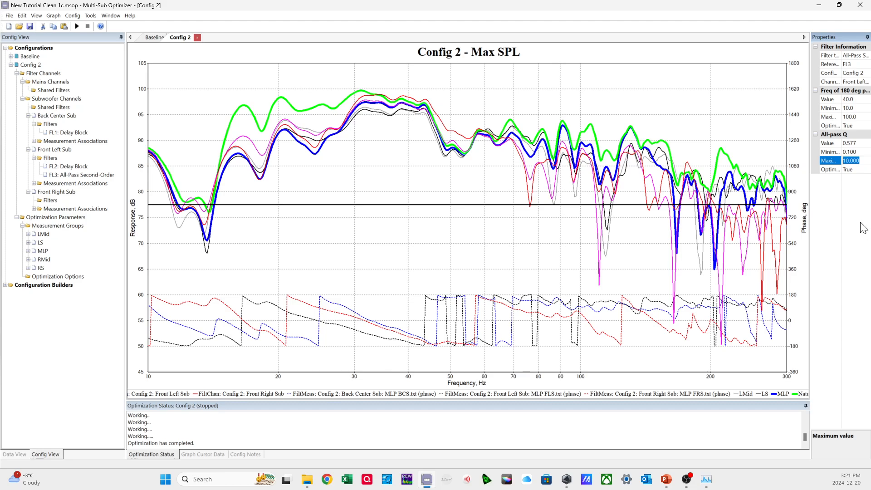
type(".6")
left_click(859, 152)
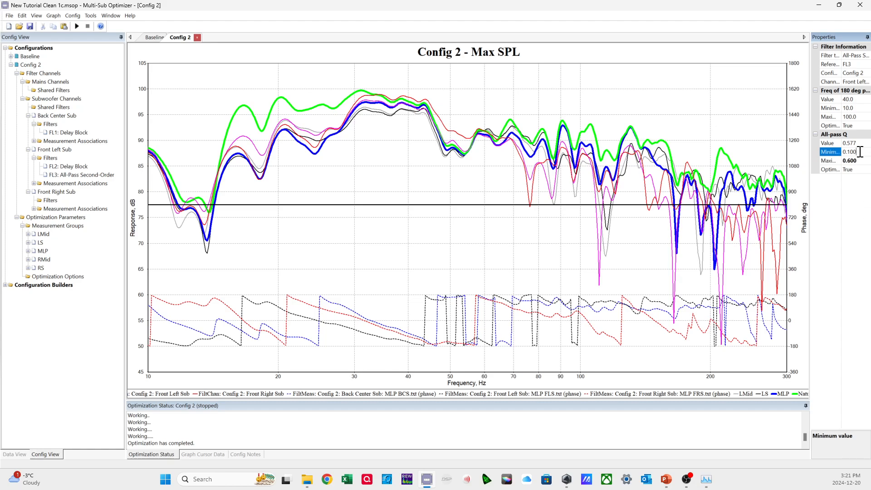
left_click(863, 162)
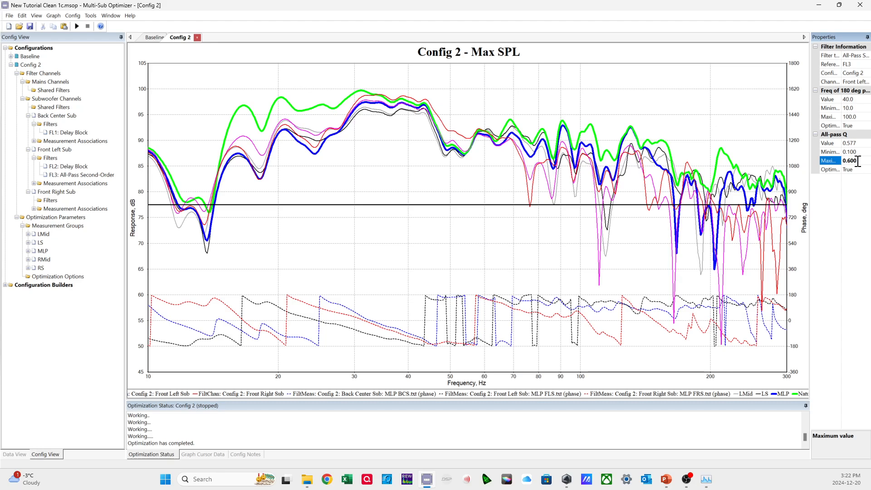
key("Return")
left_click(862, 156)
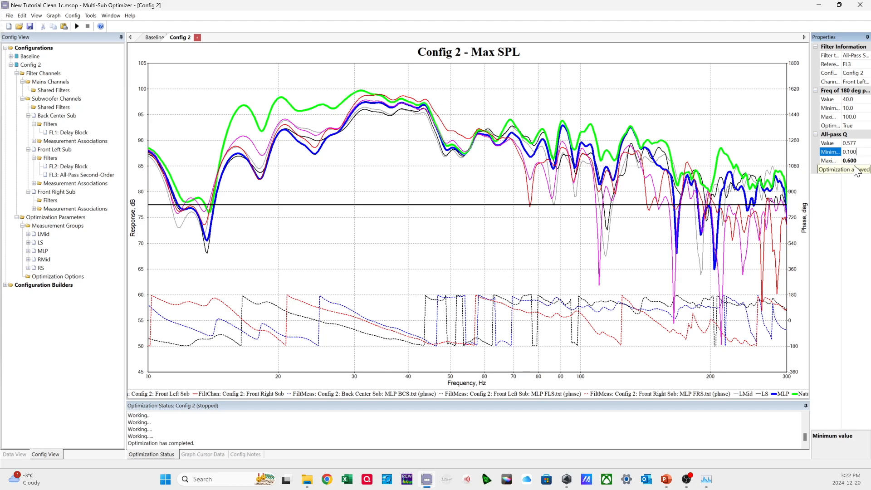
key("Down")
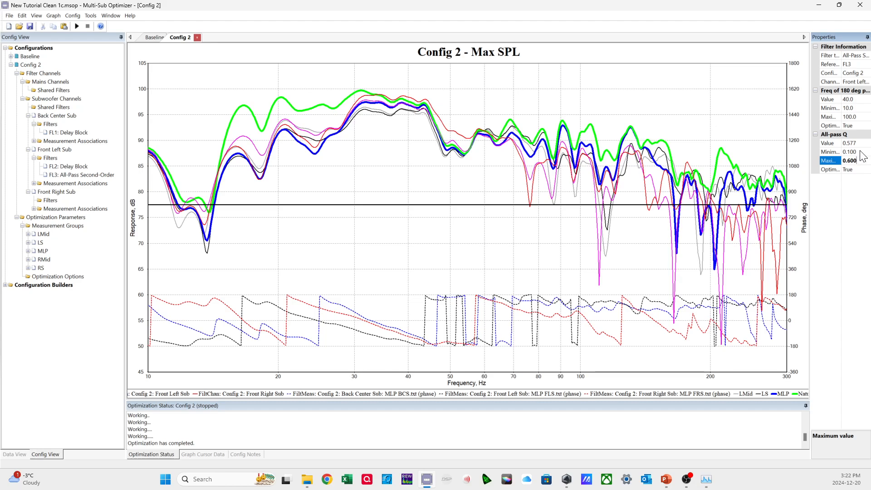
key("Up")
key("Up")
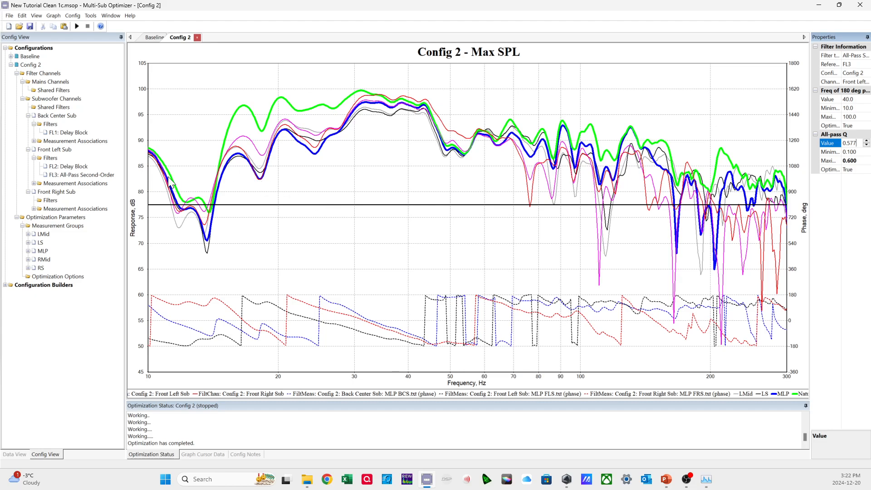
left_click(97, 175)
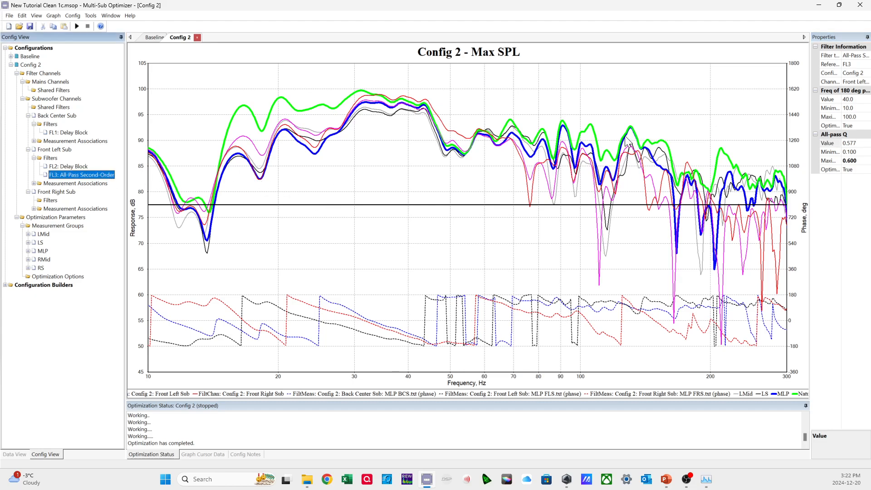
left_click(856, 153)
left_click(859, 160)
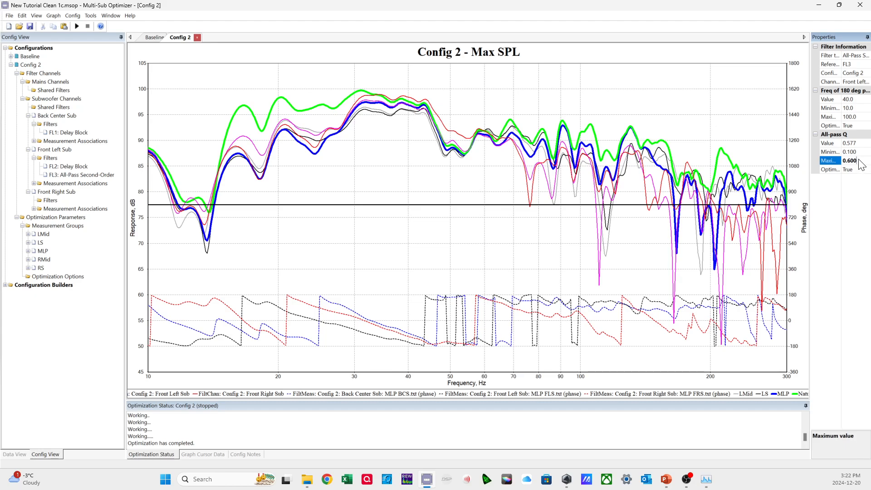
Set the maximum 180-degree phase frequency of the Front Left Sub's all-pass filter to 500 Hz.
left_click(856, 108)
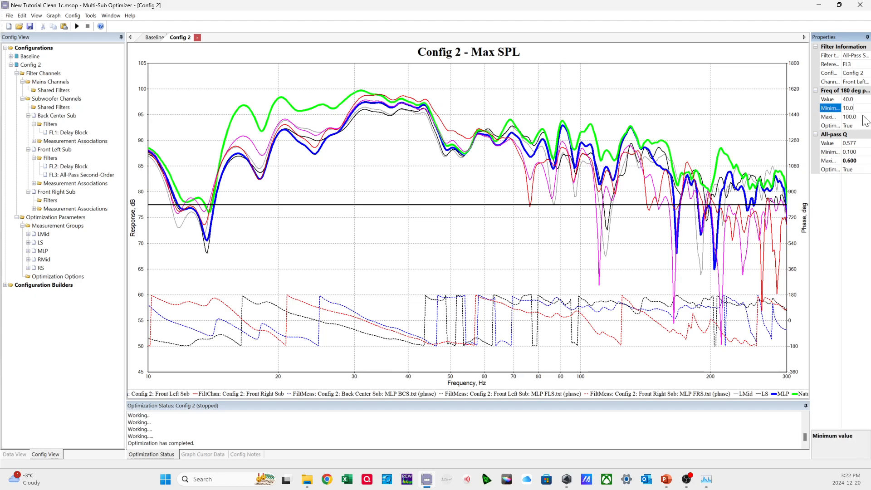
left_click(839, 116)
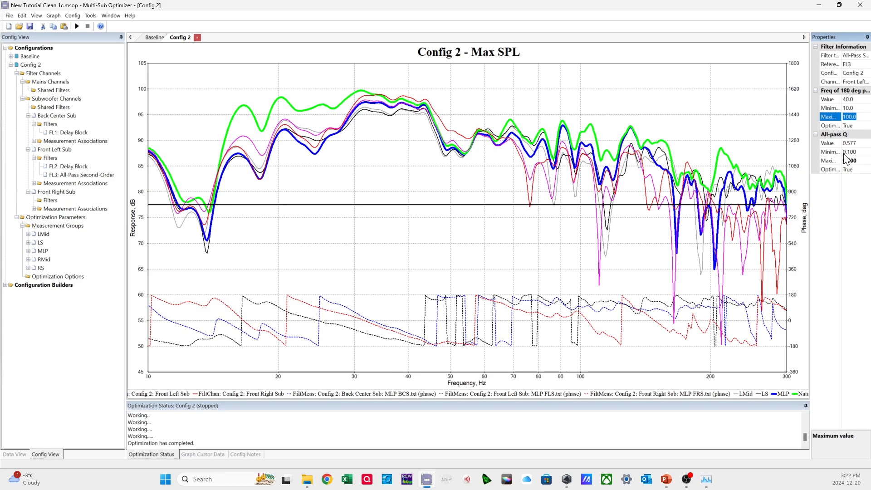
type("500")
key("Return")
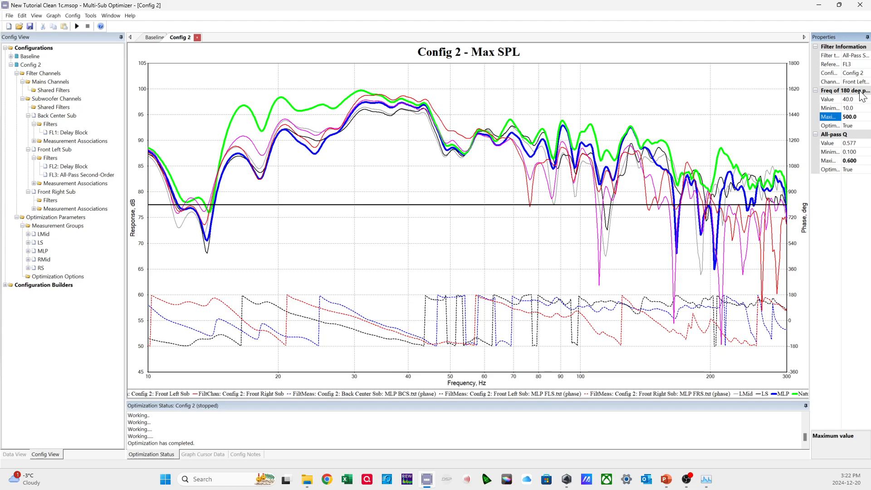
left_click(860, 115)
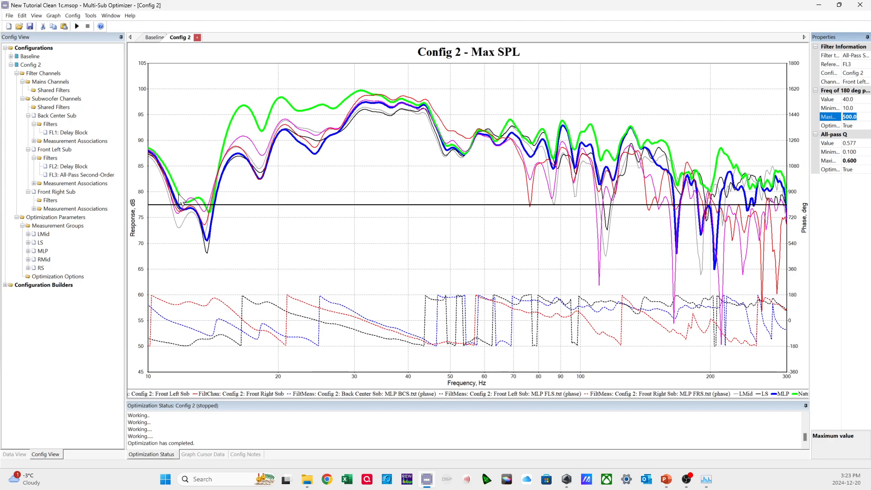
Copy the Front Left Sub's all-pass filter into the filters of the Front Right Sub and the Back Center Sub.
left_click(104, 176)
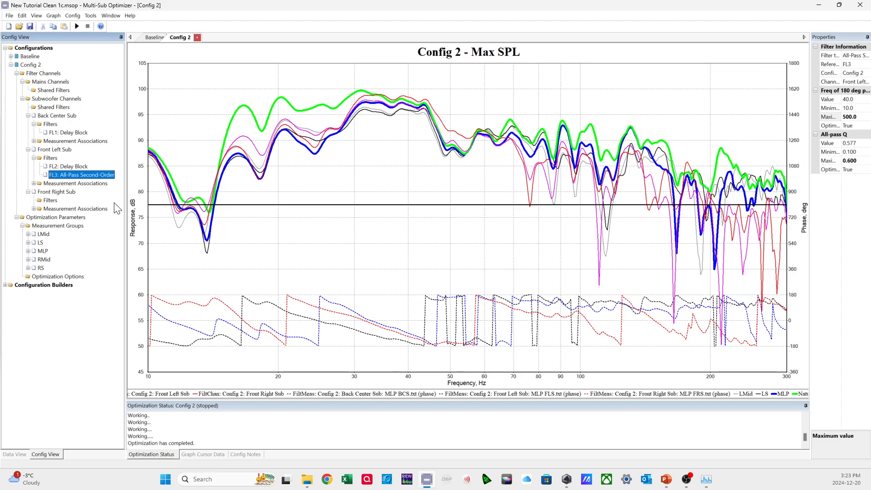
left_click(51, 202)
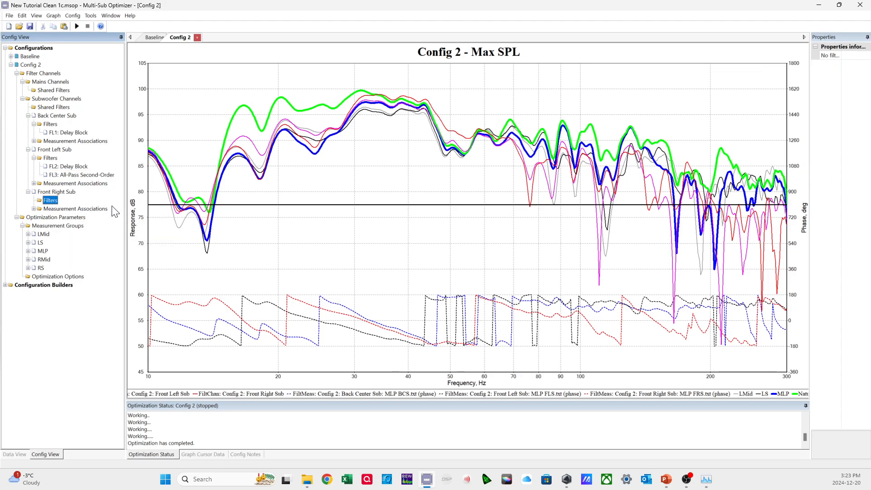
key("ctrl+v")
left_click(69, 133)
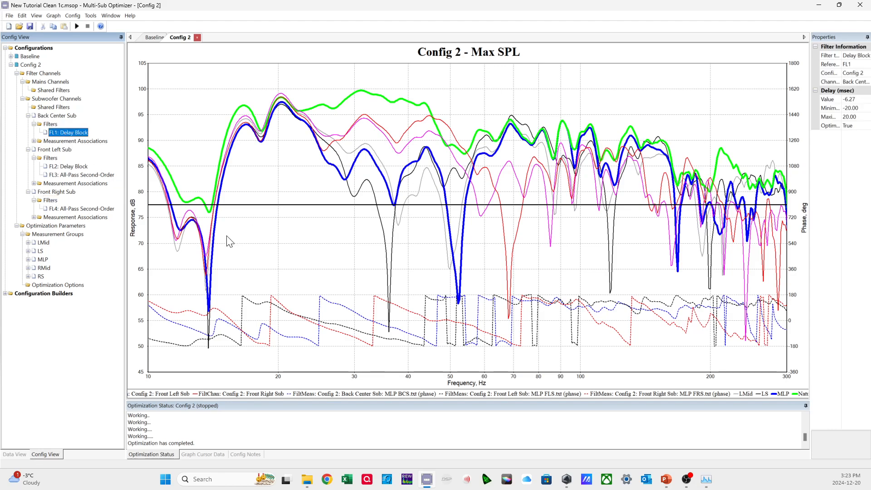
left_click(51, 125)
key("ctrl+v")
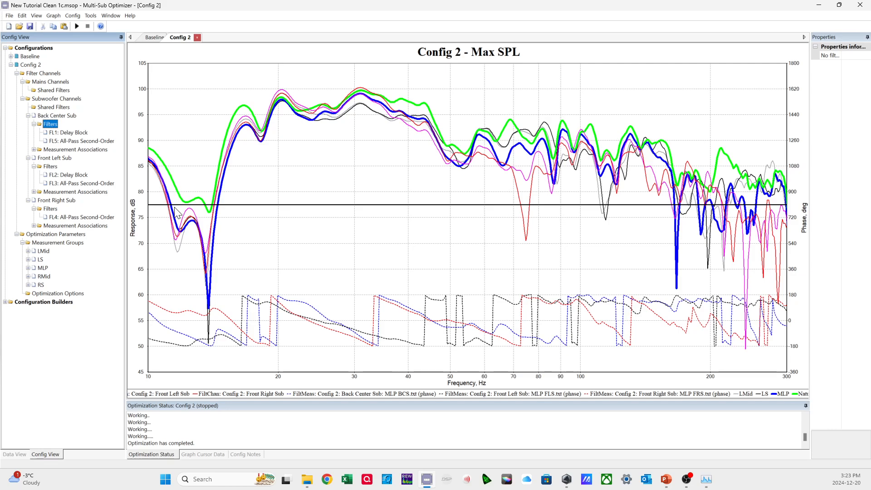
left_click(89, 141)
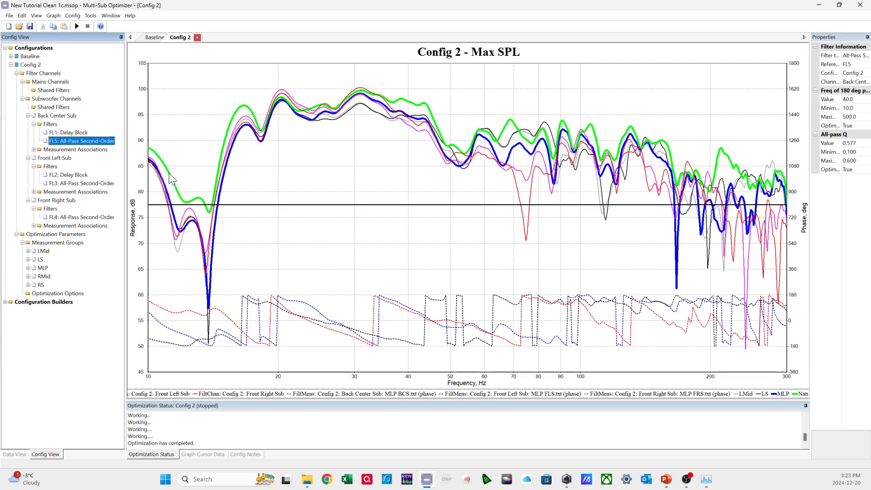
right_click(85, 144)
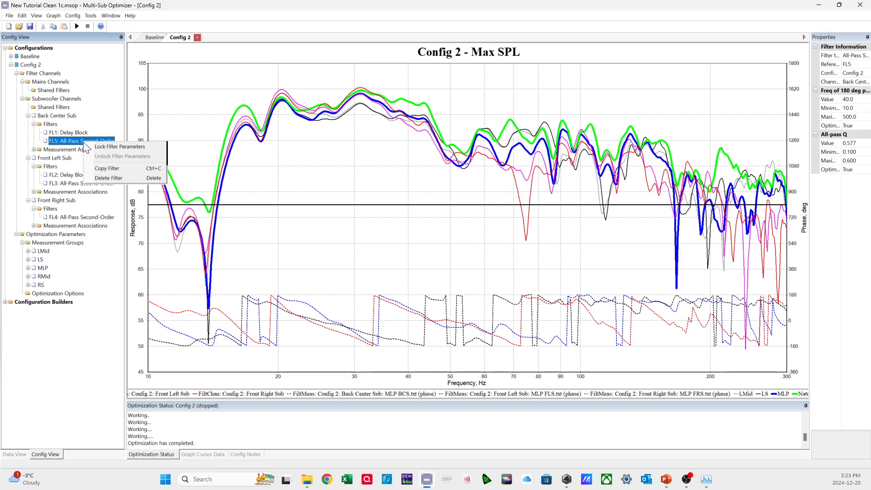
left_click(99, 172)
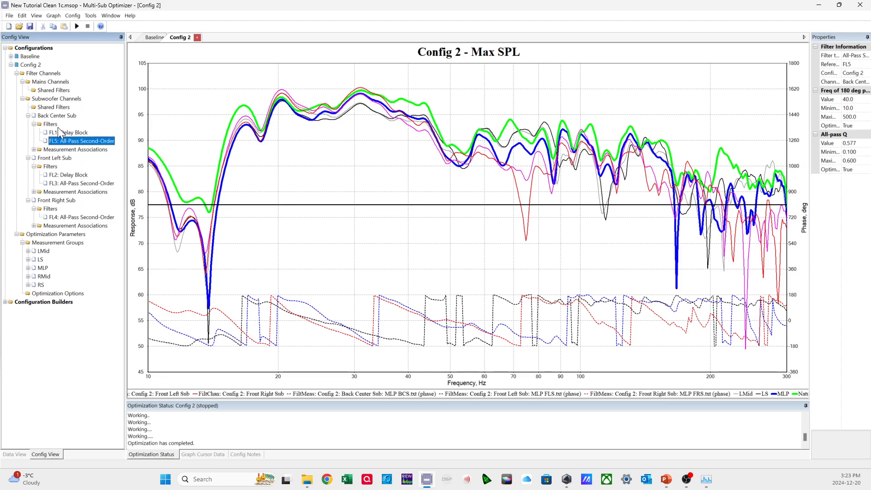
right_click(54, 124)
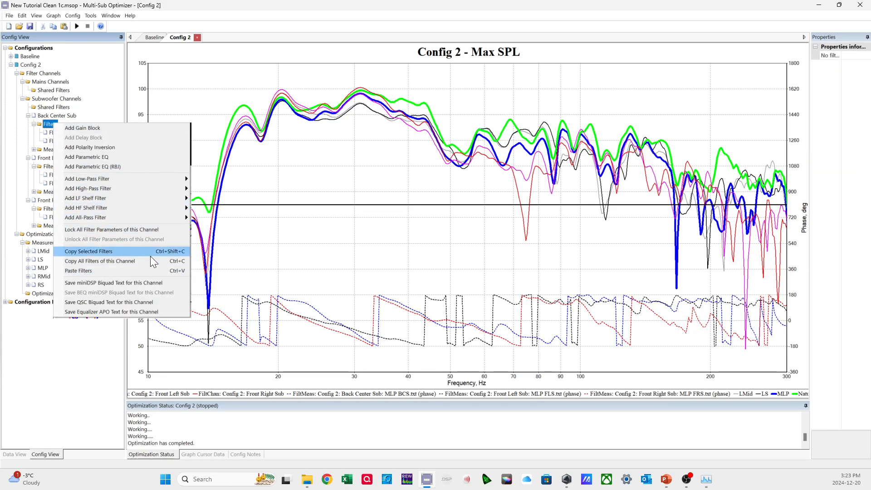
left_click(100, 271)
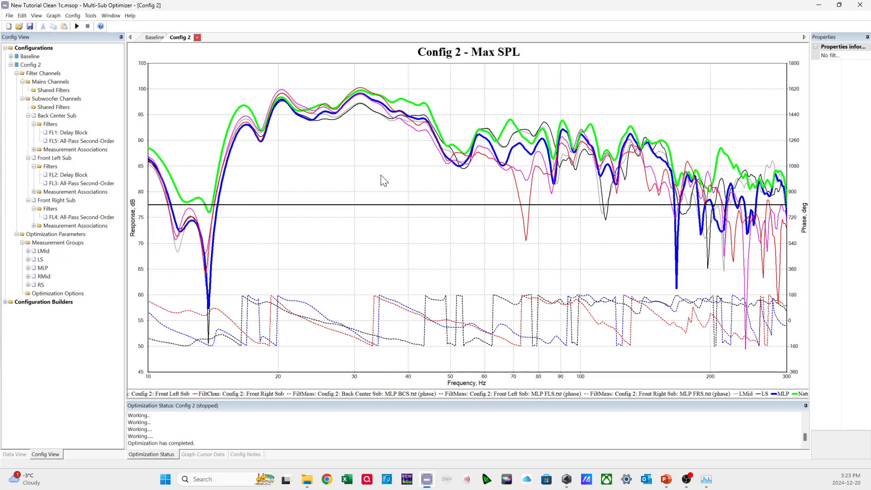
Check the all-pass filter settings of the Back Center, Front Left and Front Right subs.
left_click(87, 142)
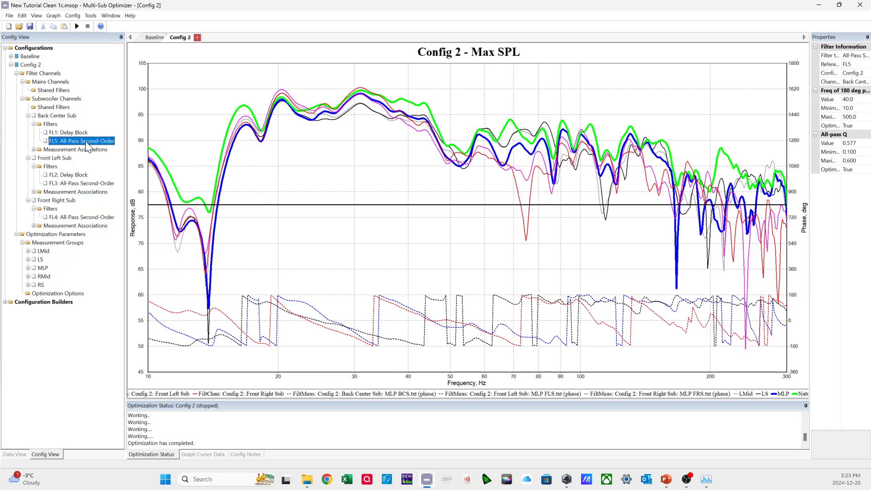
left_click(86, 184)
left_click(89, 219)
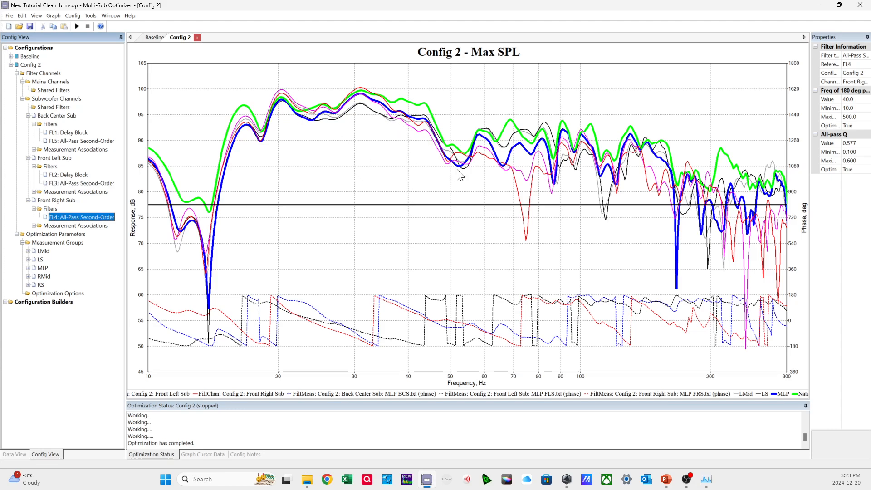
Reset all filter parameter values of Config 2.
right_click(30, 64)
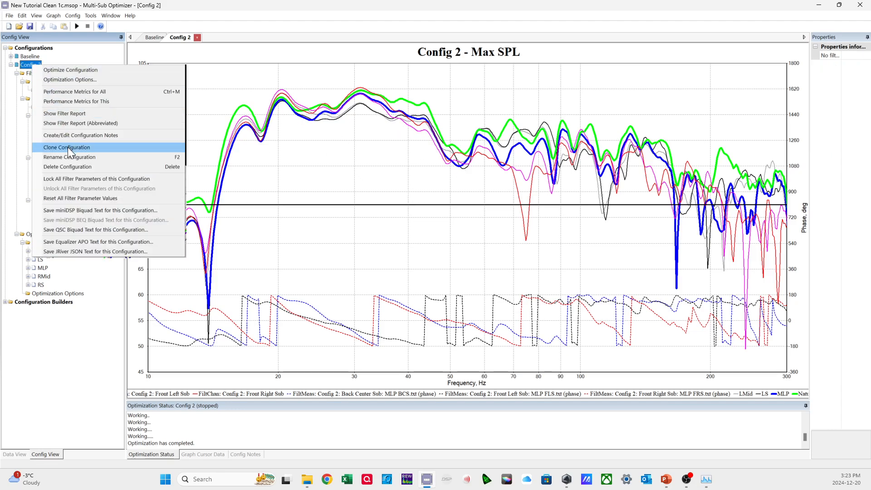
left_click(91, 199)
left_click(460, 260)
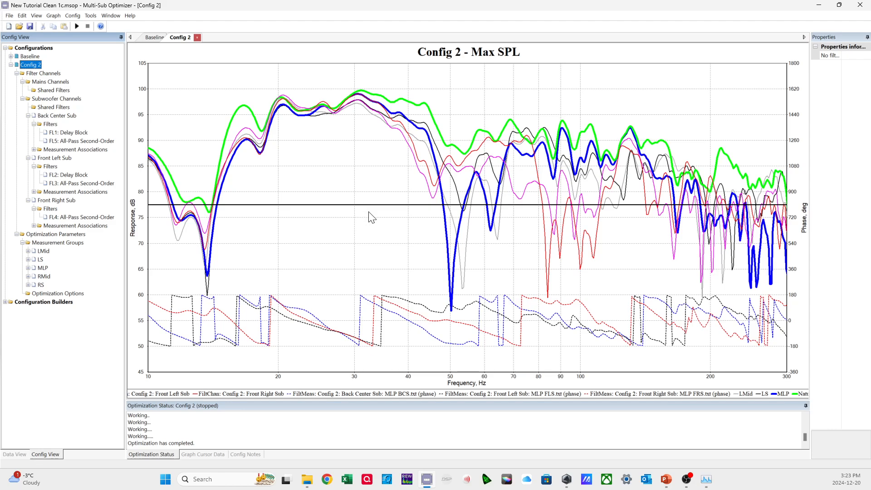
Run the optimization of Config 2 with the all-pass filters and accept its results.
right_click(29, 69)
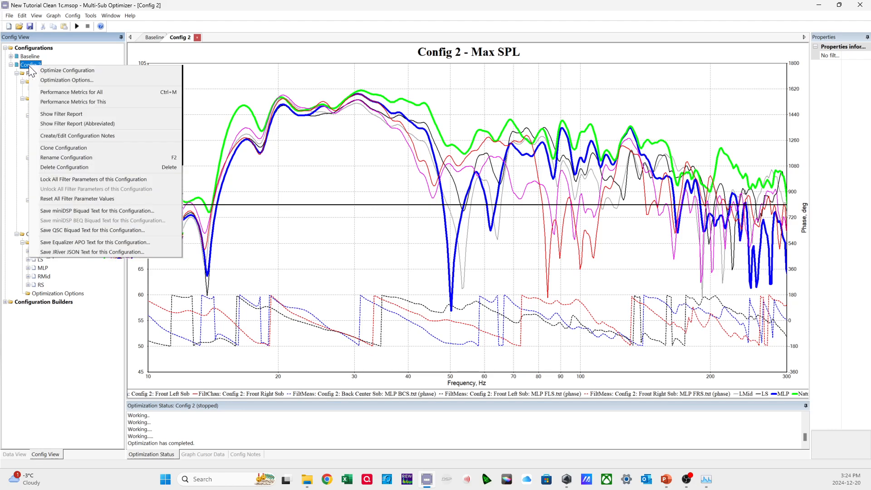
left_click(37, 71)
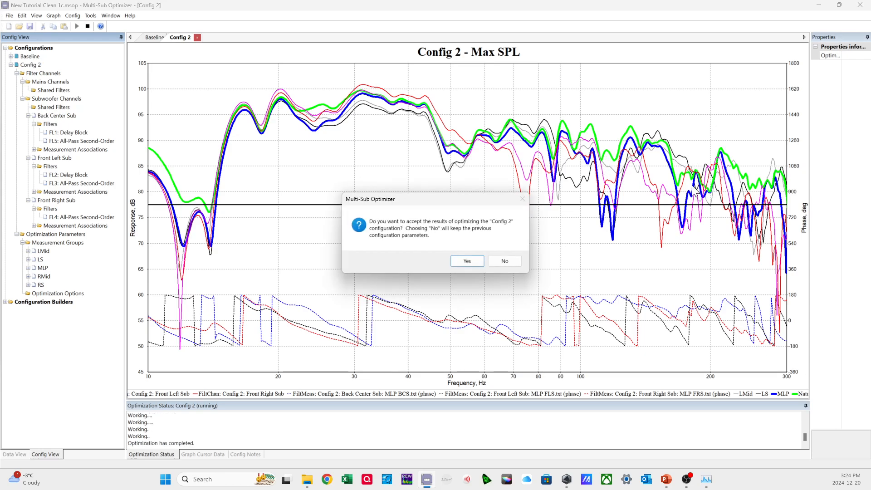
left_click(465, 261)
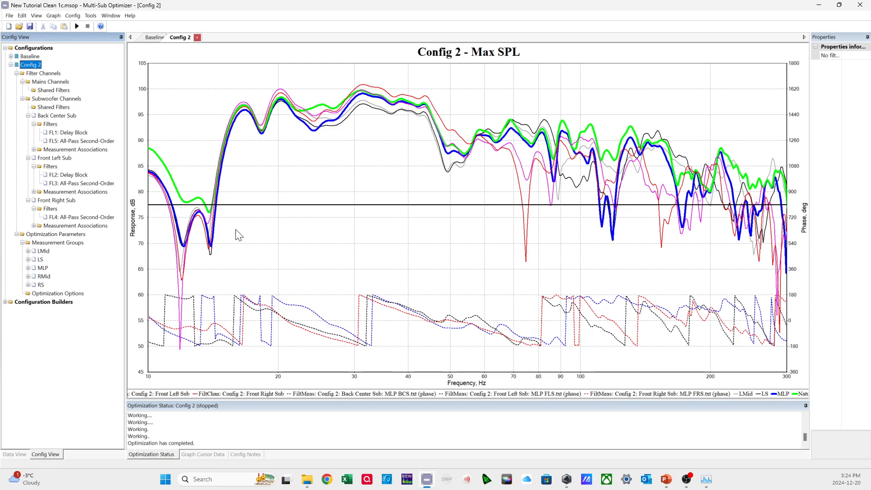
Paste a second all-pass second-order filter into the Back Center, Front Left and Front Right subs' filters.
left_click(101, 142)
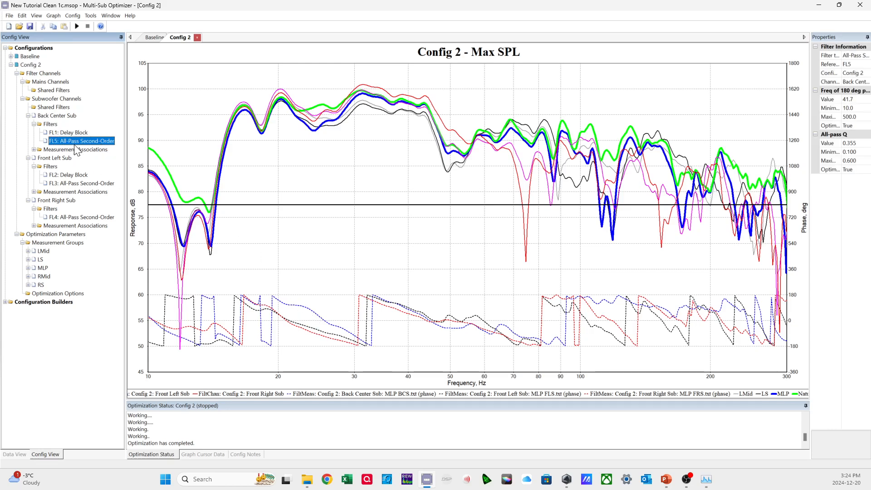
left_click(56, 124)
key("ctrl+v")
left_click(63, 183)
left_click(55, 175)
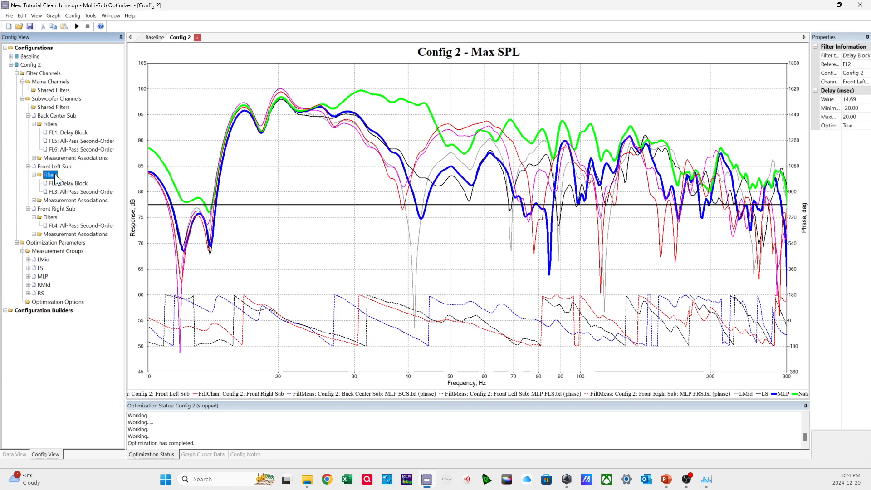
key("ctrl+v")
left_click(51, 225)
key("ctrl+v")
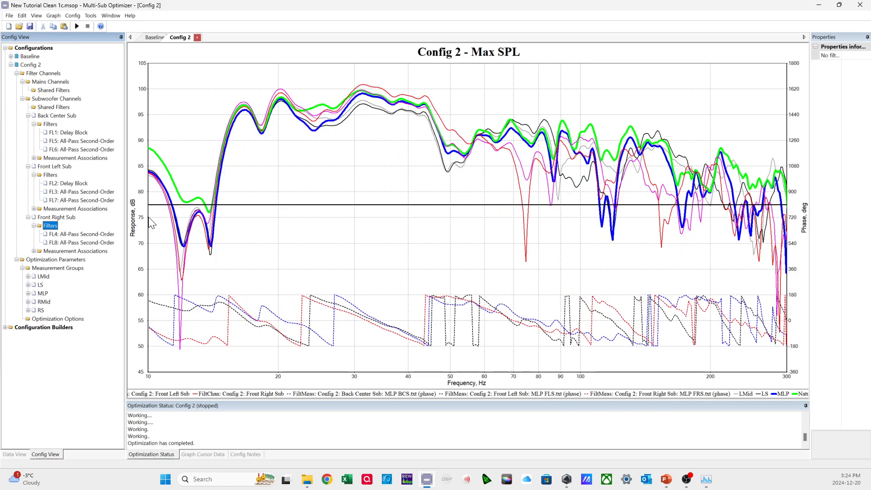
Reset all filter parameter values of Config 2, rerun its optimization with the doubled all-pass filters and accept the results.
right_click(24, 65)
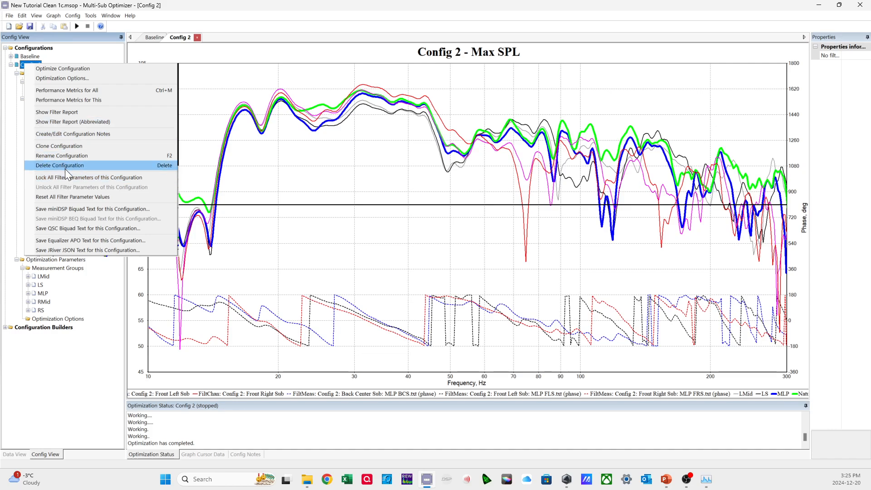
left_click(66, 197)
left_click(480, 262)
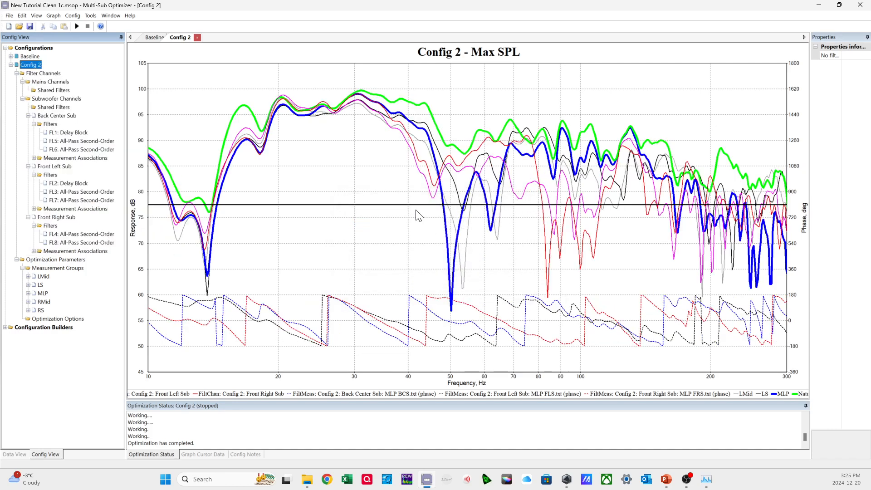
right_click(29, 67)
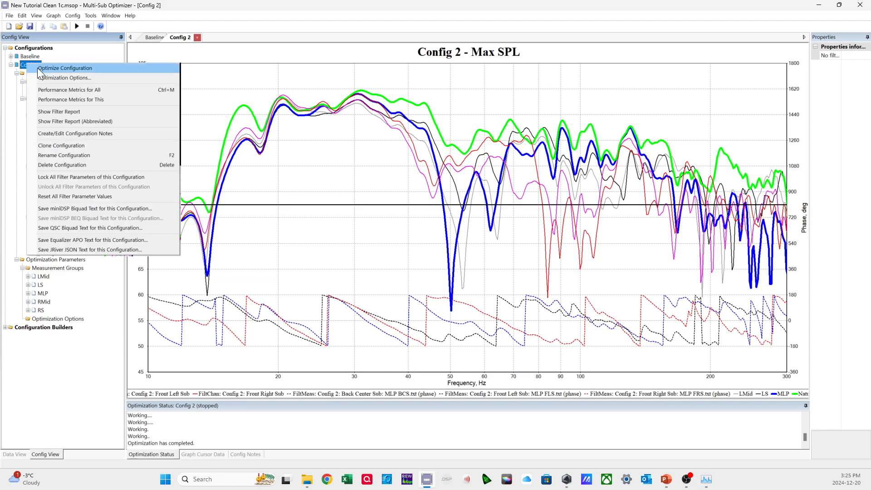
left_click(37, 67)
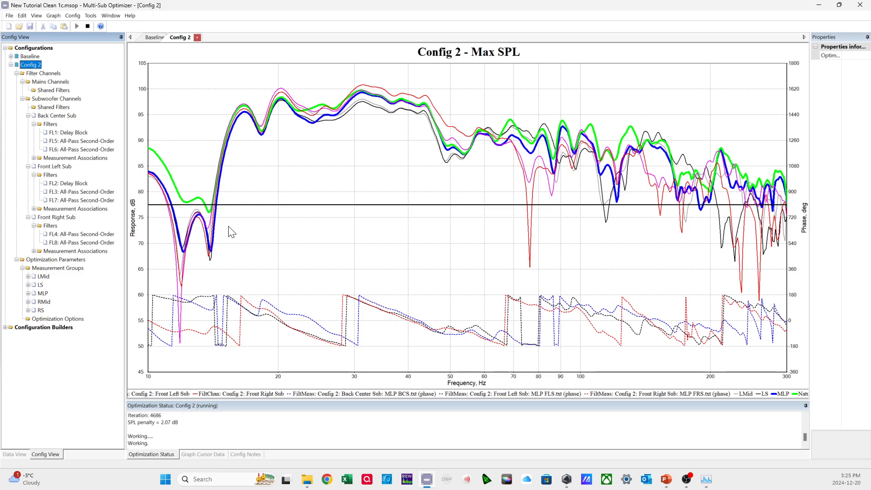
left_click(466, 261)
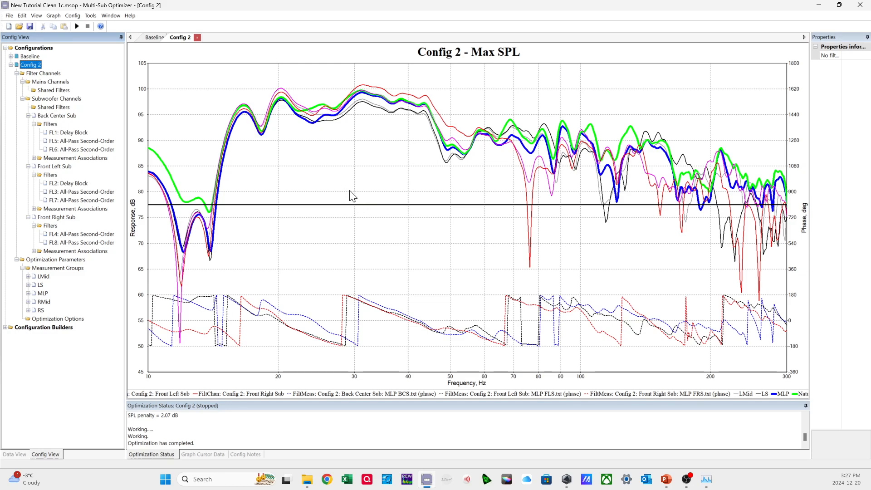
Check the optimized frequency and Q of the Back Center Sub's two all-pass filters and its delay block value.
left_click(99, 143)
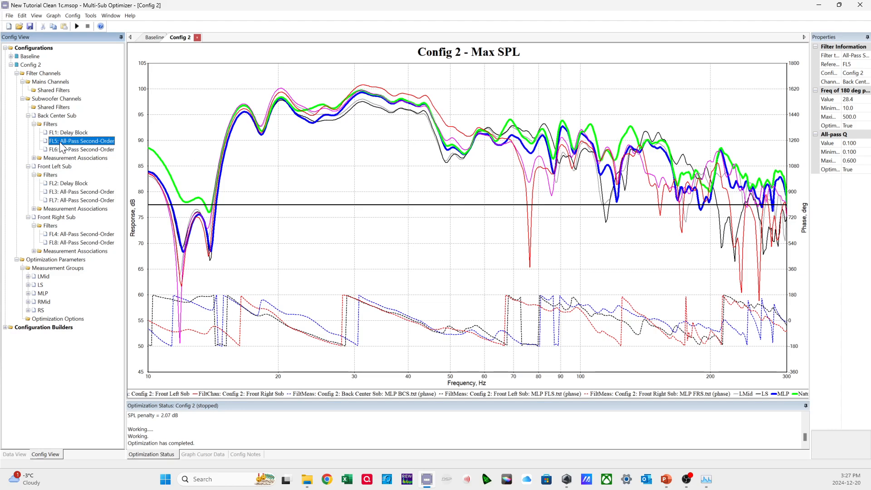
left_click(856, 100)
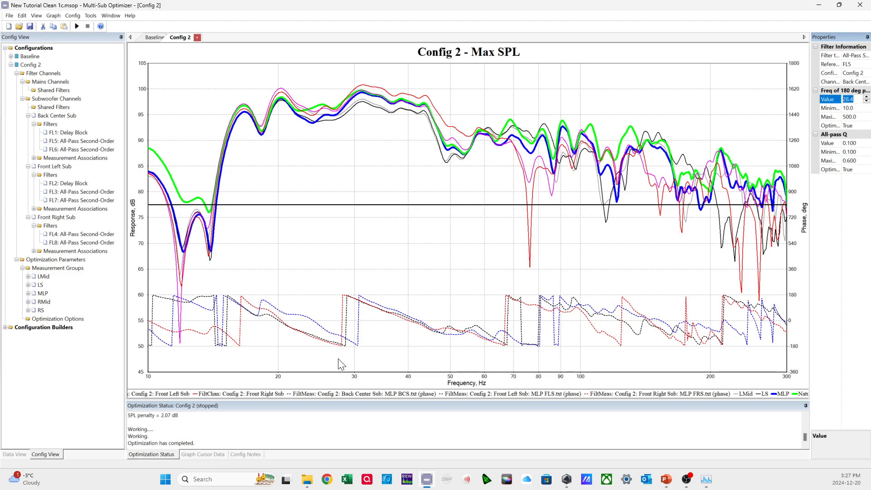
left_click_drag(860, 144, 842, 144)
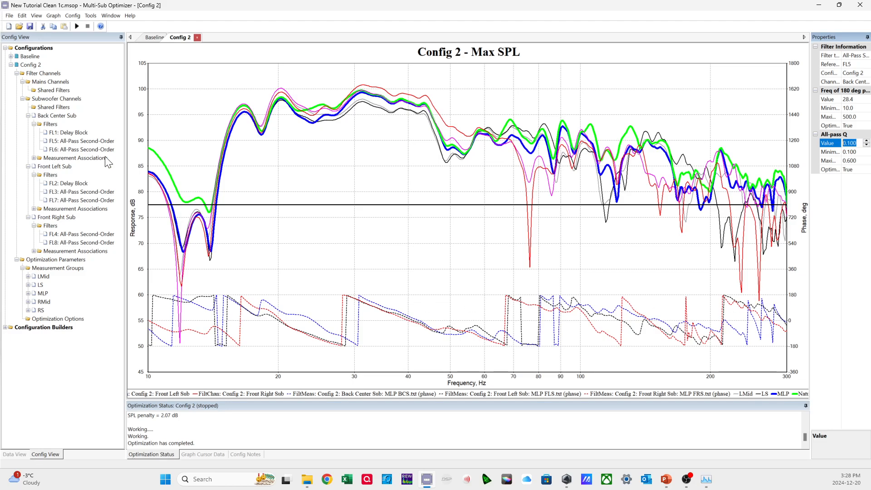
left_click(92, 151)
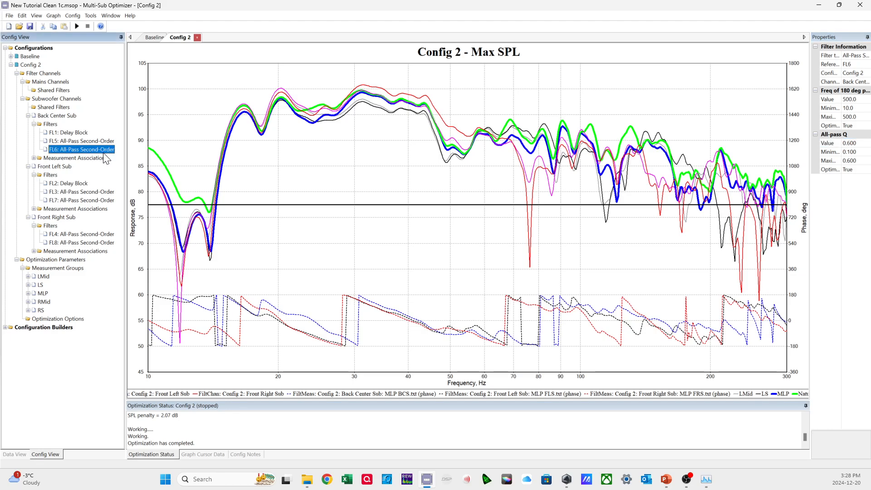
left_click(82, 134)
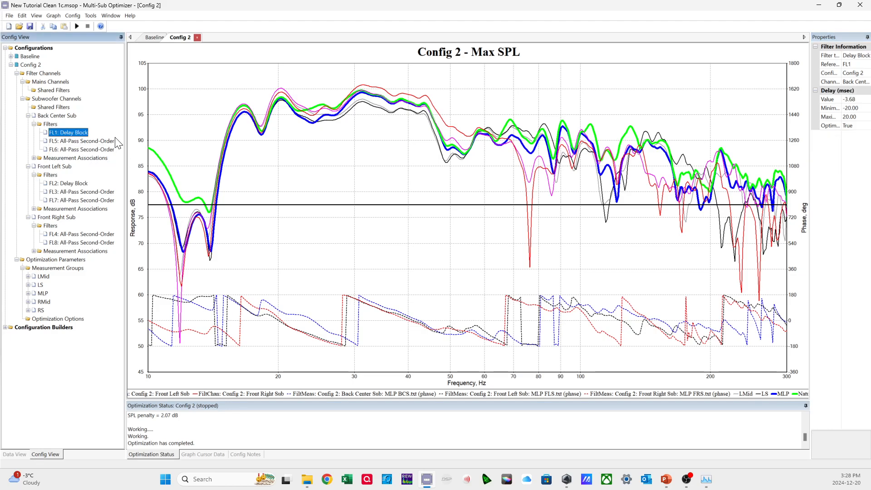
left_click(863, 99)
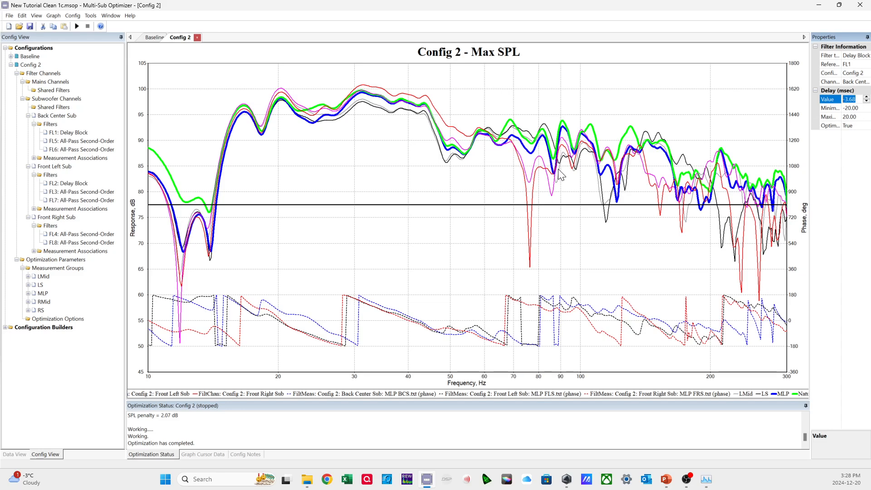
Check the Front Left Sub's delay block and the all-pass filter settings of the Front Left and Front Right subs.
left_click(78, 184)
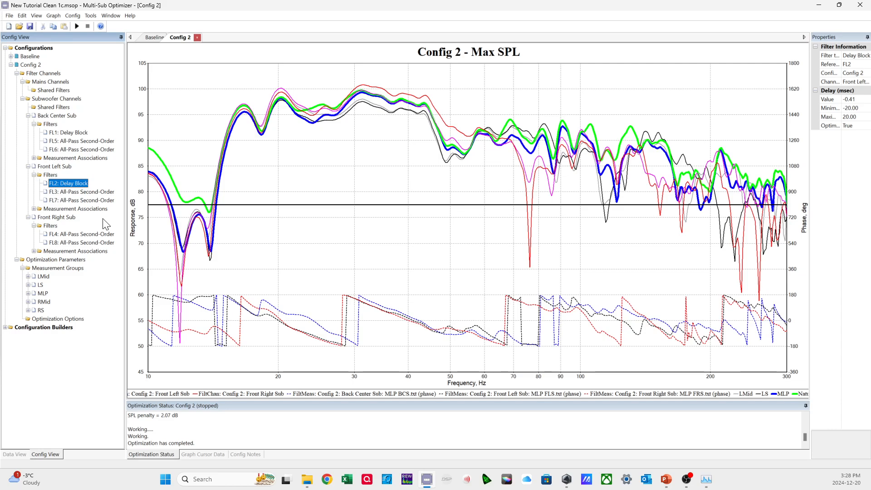
left_click(860, 100)
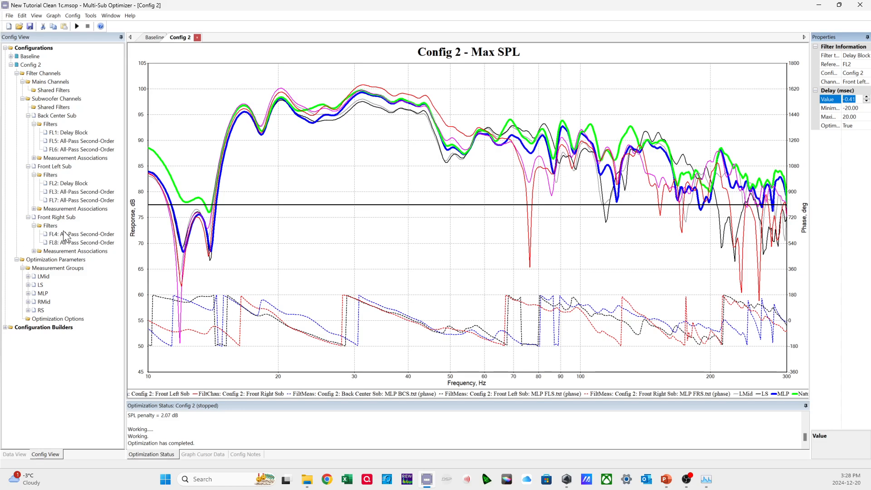
left_click(81, 192)
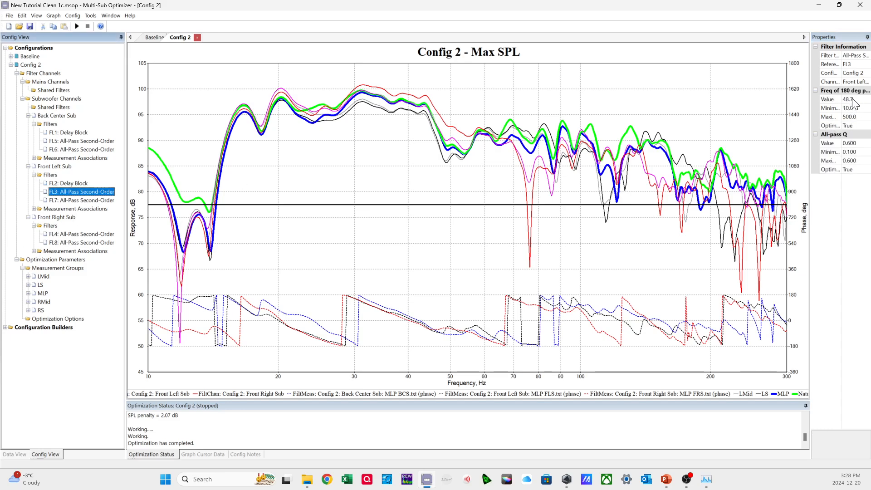
left_click(86, 200)
left_click(73, 192)
left_click(69, 234)
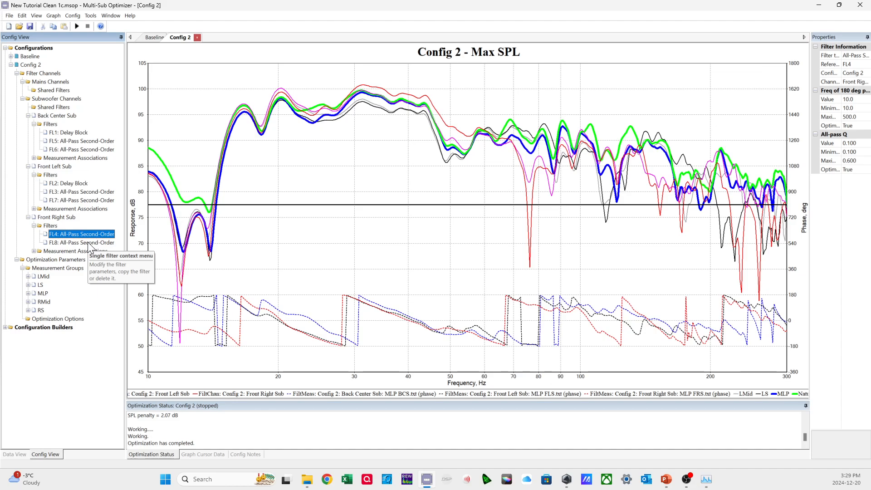
left_click(89, 244)
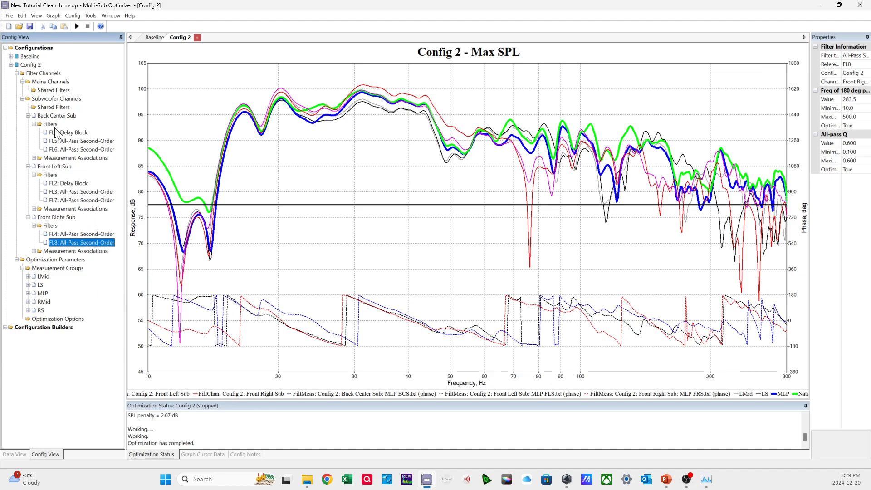
Normalize the delays of Config 2's subwoofer channels and check the delay values of the Front Left and Front Right subs.
right_click(48, 99)
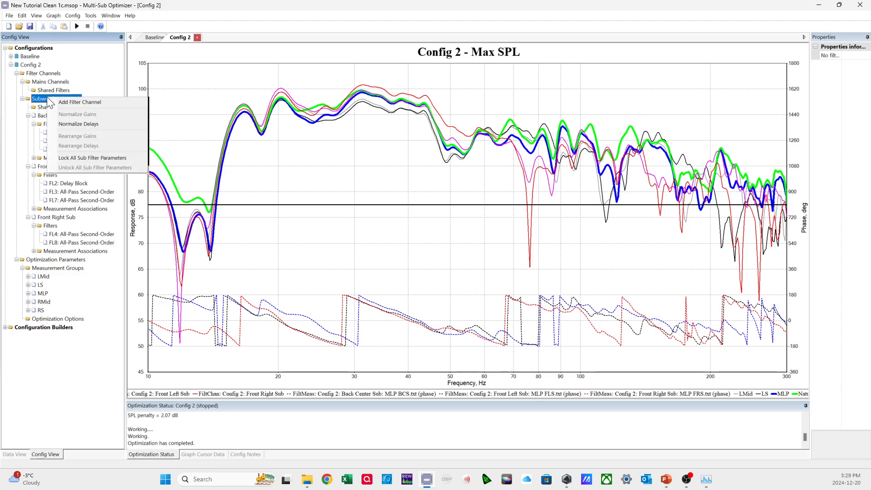
left_click(34, 99)
right_click(58, 100)
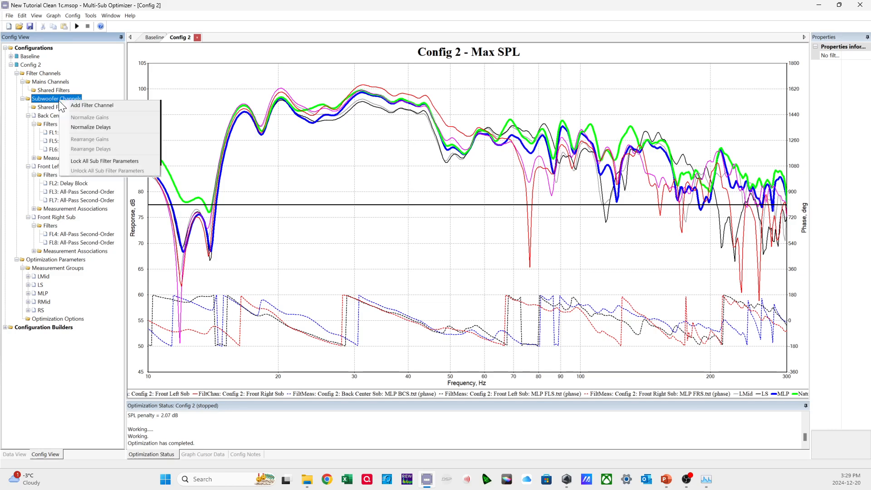
left_click(85, 128)
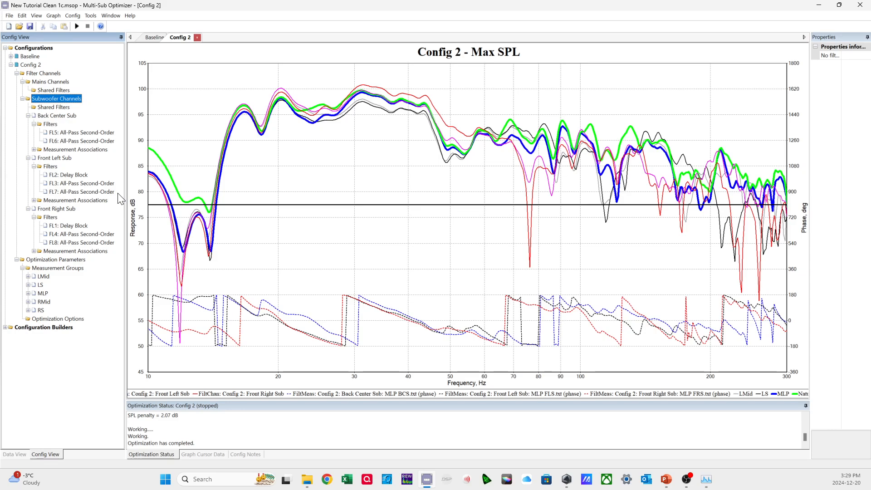
left_click(86, 176)
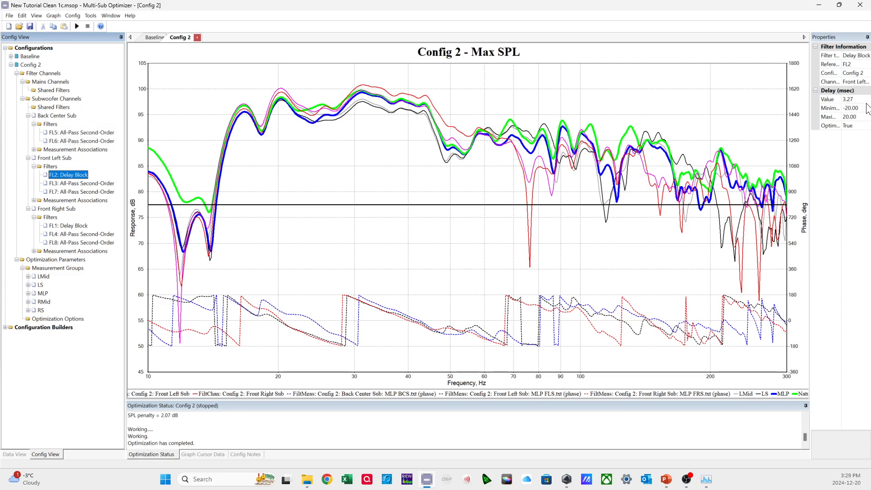
double_click(847, 101)
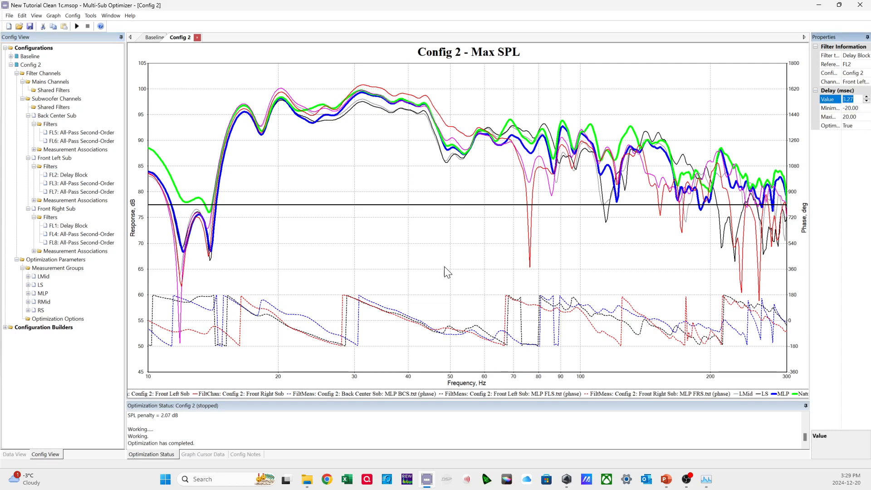
left_click(84, 226)
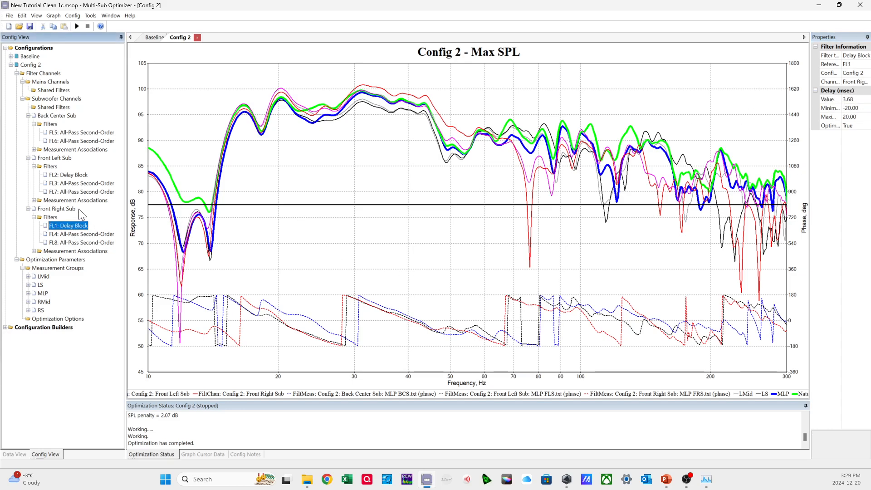
Limit the Front Left Sub's delay block to a minimum of 0 and a maximum of 10 ms.
left_click(81, 176)
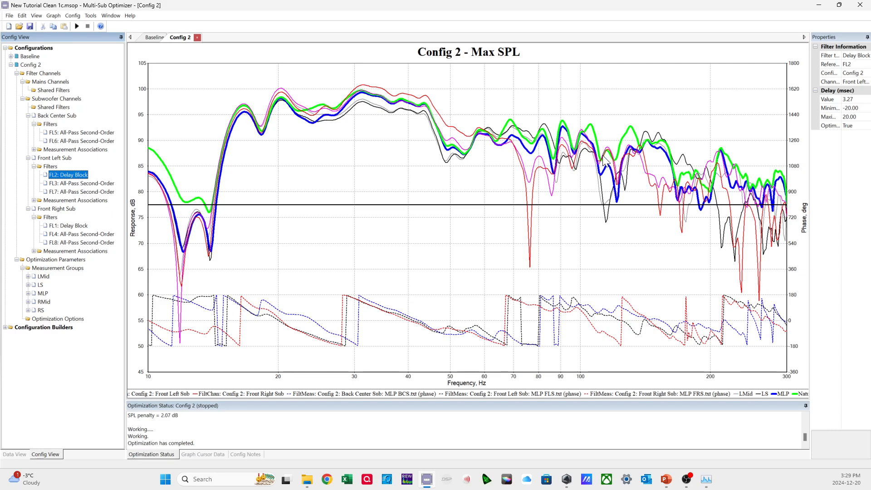
left_click(862, 109)
type("0")
left_click(860, 118)
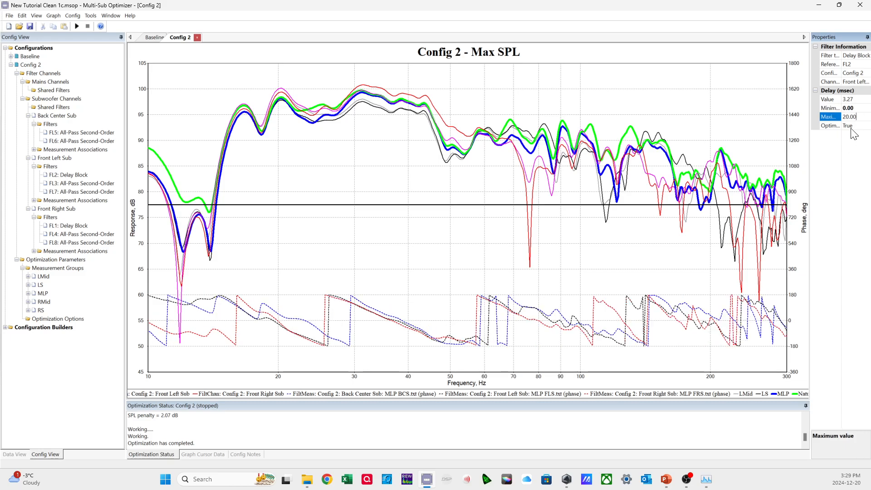
double_click(856, 118)
type("10")
key("Return")
Limit the Front Right Sub's delay block to a minimum of 0 and a maximum of 10 ms.
left_click(84, 226)
left_click(858, 108)
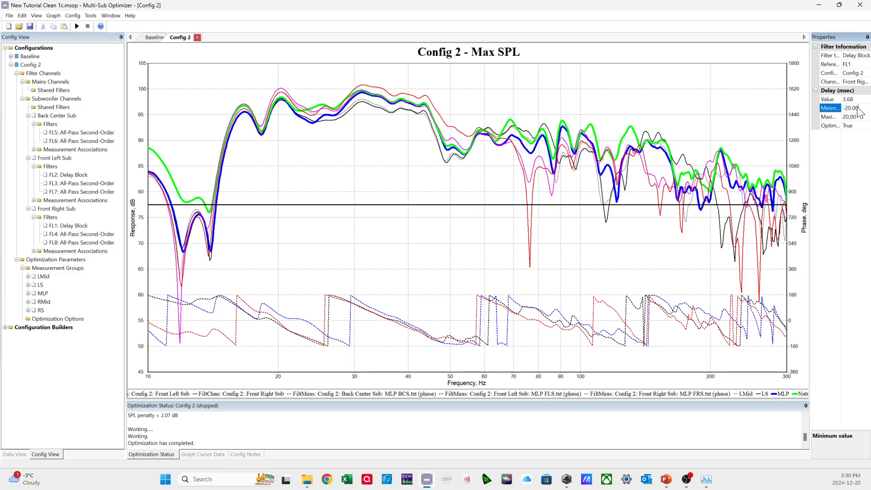
type("0")
left_click(834, 117)
type("1")
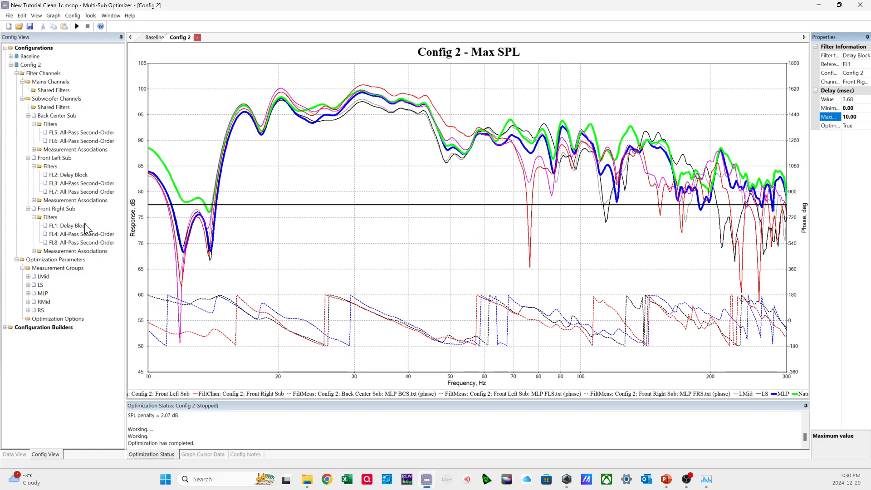
Review both subs' delay blocks, compare the Front Left Sub's two all-pass filters and check the Back Center Sub's first one.
left_click(75, 227)
left_click(81, 175)
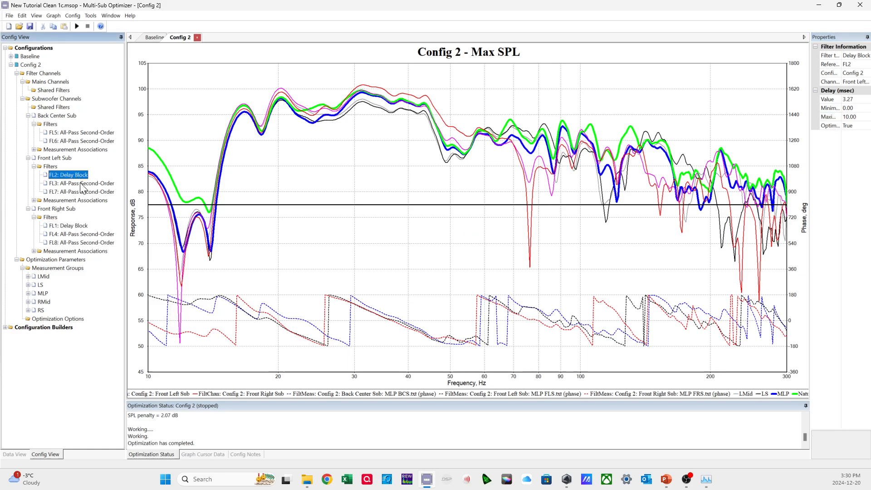
left_click(80, 226)
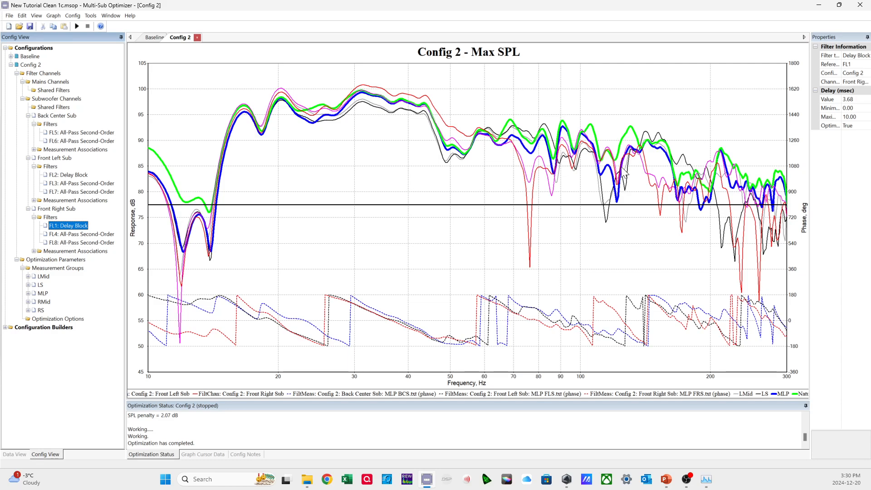
left_click(76, 177)
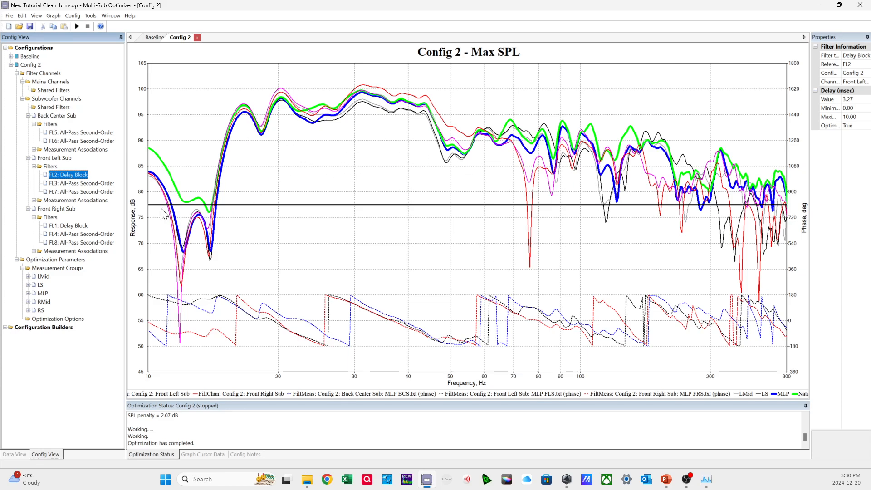
left_click(99, 191)
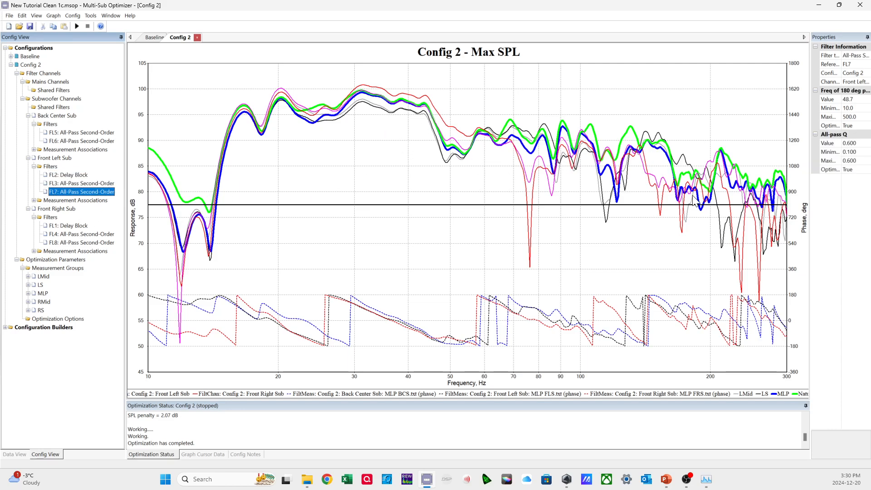
left_click(97, 183)
left_click(97, 192)
left_click(93, 183)
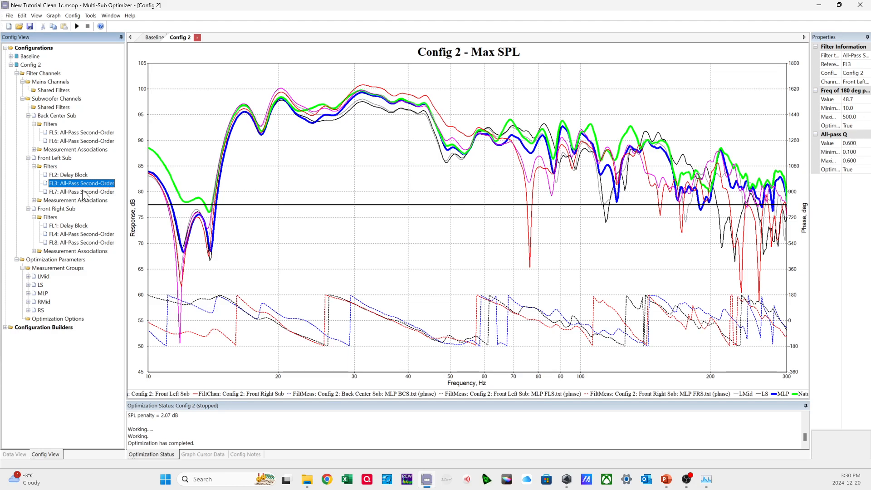
left_click(85, 133)
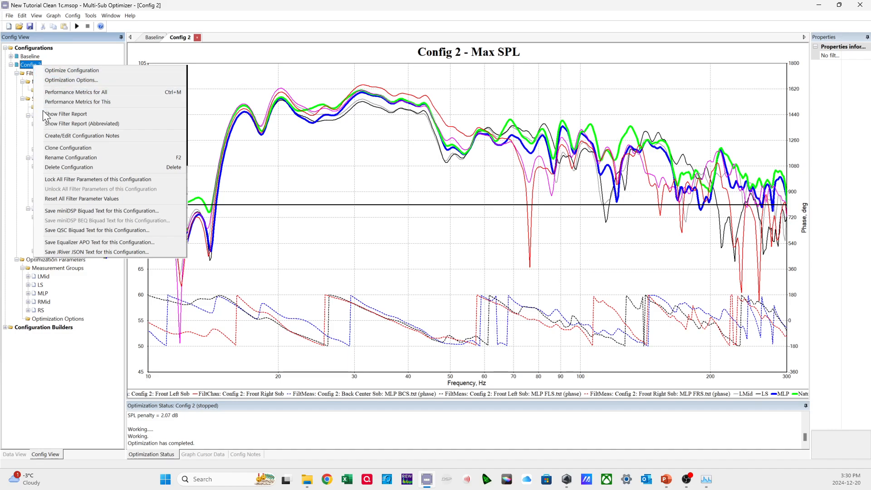
Clone Config 2 as Config 3 together with its associated graphs and show the list of graphs.
left_click(68, 148)
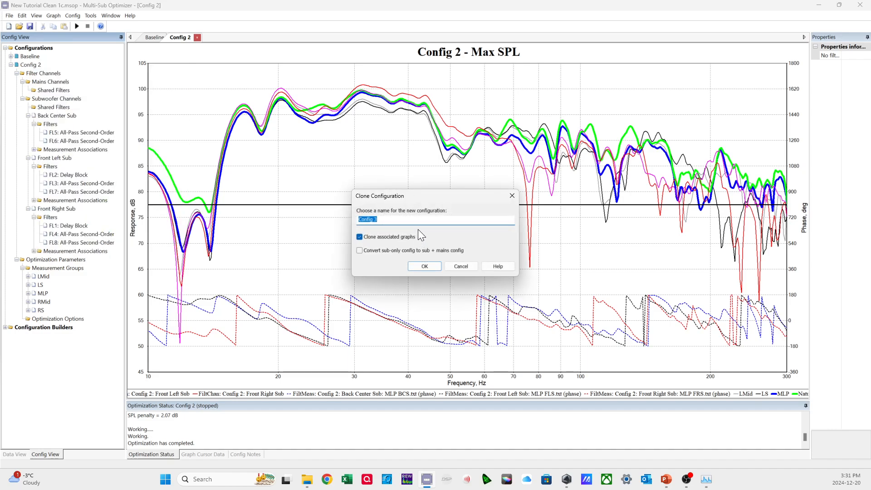
left_click(423, 267)
left_click(11, 454)
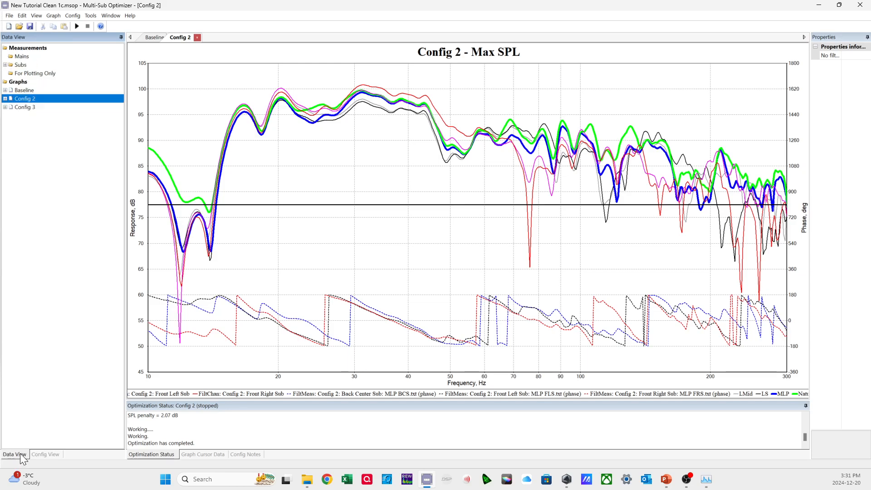
Display the Config 3 graph.
left_click(27, 107)
right_click(26, 107)
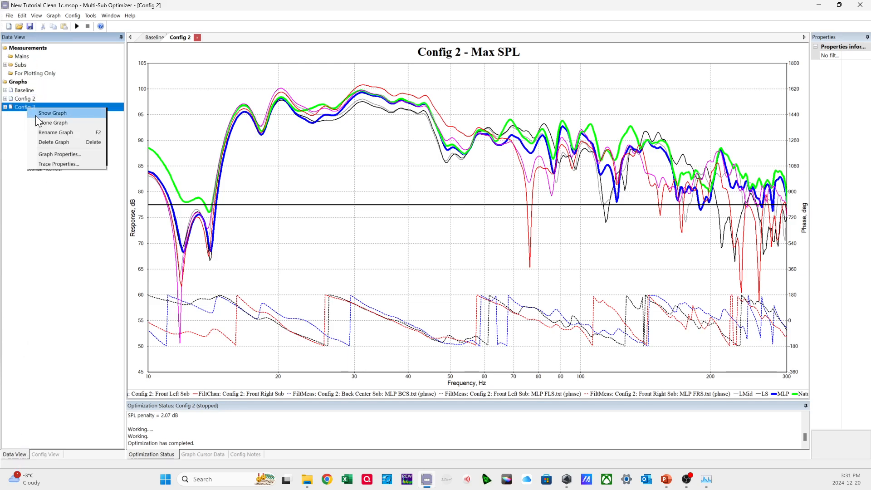
left_click(45, 113)
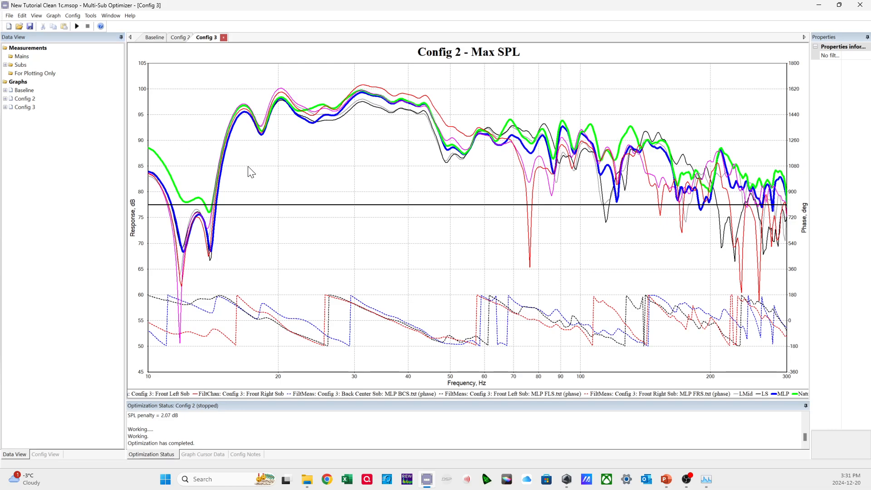
Change the title of the displayed graph to "Config 3 - Multi Optimization".
right_click(334, 173)
left_click(365, 230)
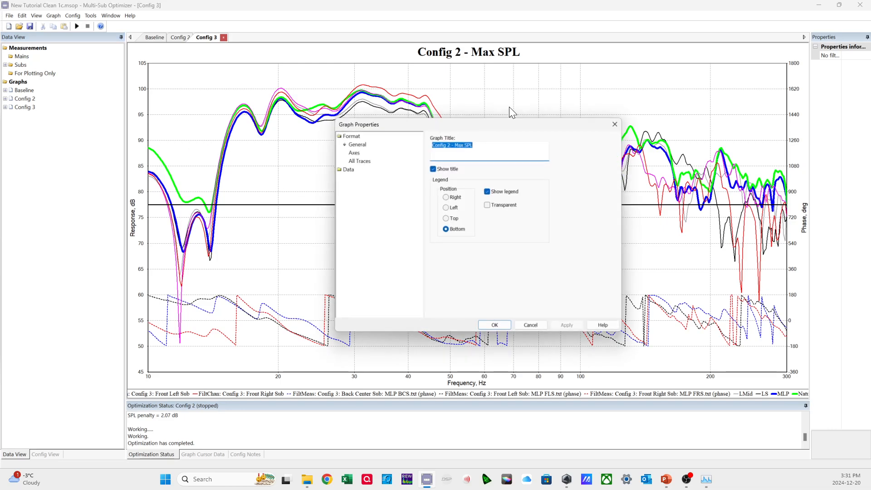
left_click_drag(495, 144, 442, 144)
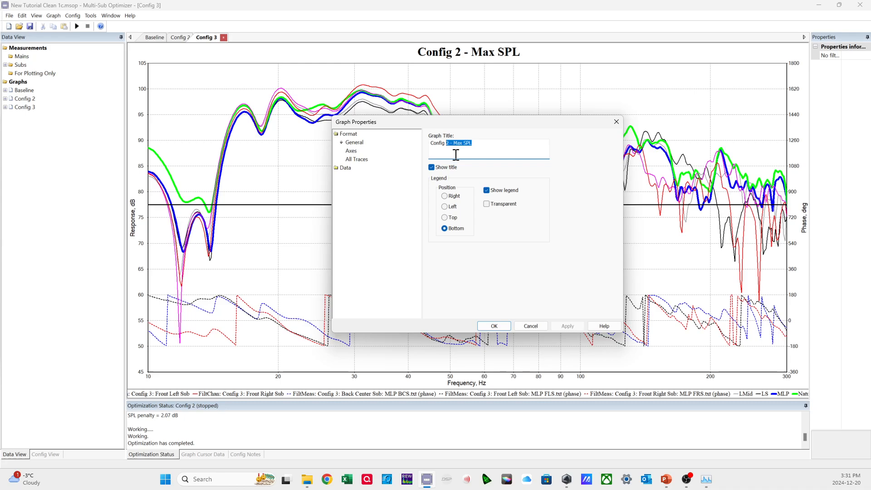
type("3 -")
type(" Multi Optimiza")
type("itoon")
key("BackSpace")
key("BackSpace")
type("tion")
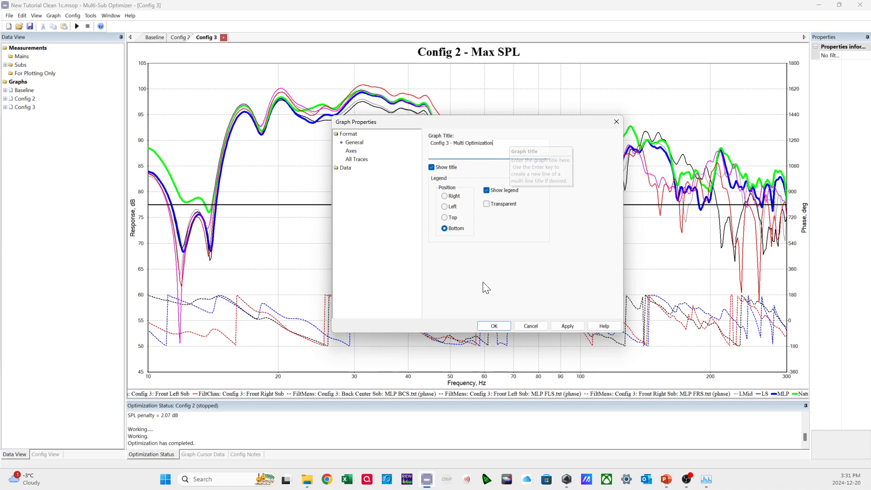
left_click(493, 328)
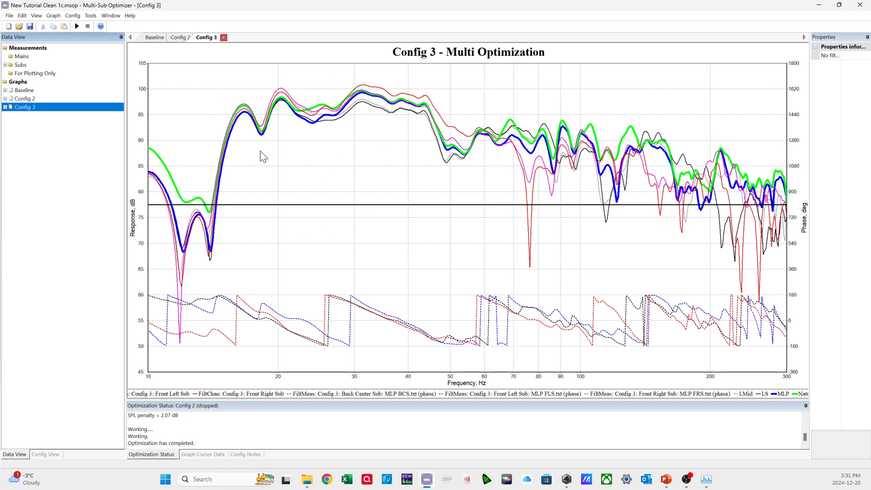
Return to the configuration tree, collapse Config 2 and expand Config 3.
left_click(48, 454)
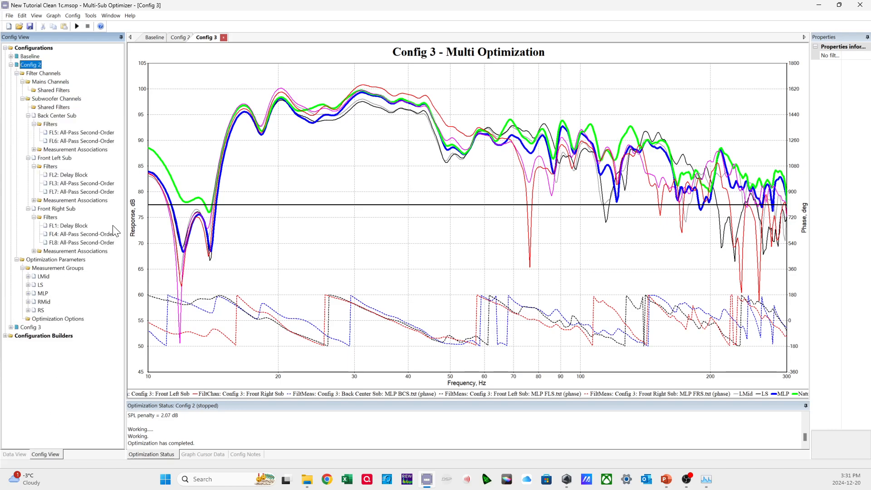
left_click(10, 64)
left_click(10, 65)
left_click(10, 65)
left_click(11, 73)
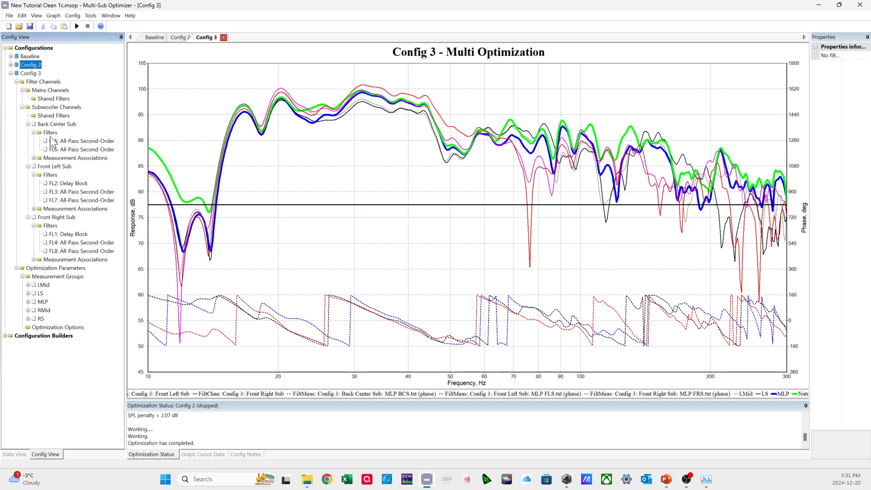
Add a Parametric EQ (RBJ) to the shared filters of Config 3's subwoofer channels.
left_click(49, 116)
right_click(50, 115)
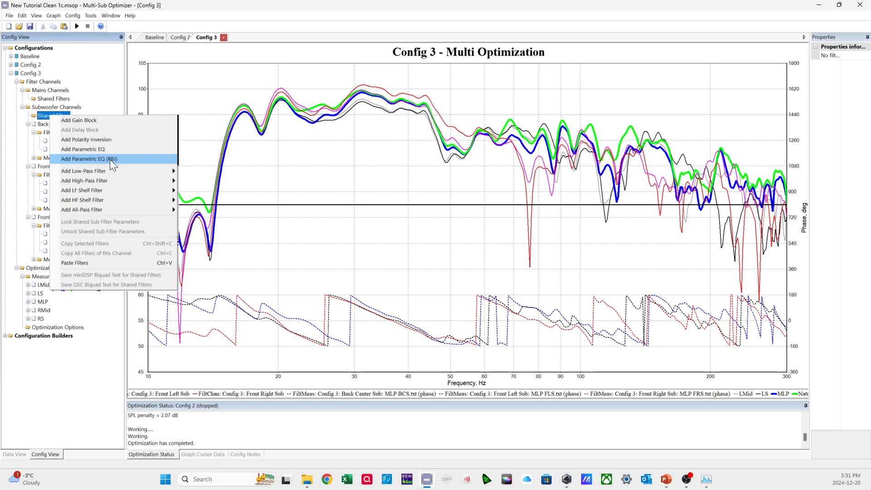
left_click(43, 116)
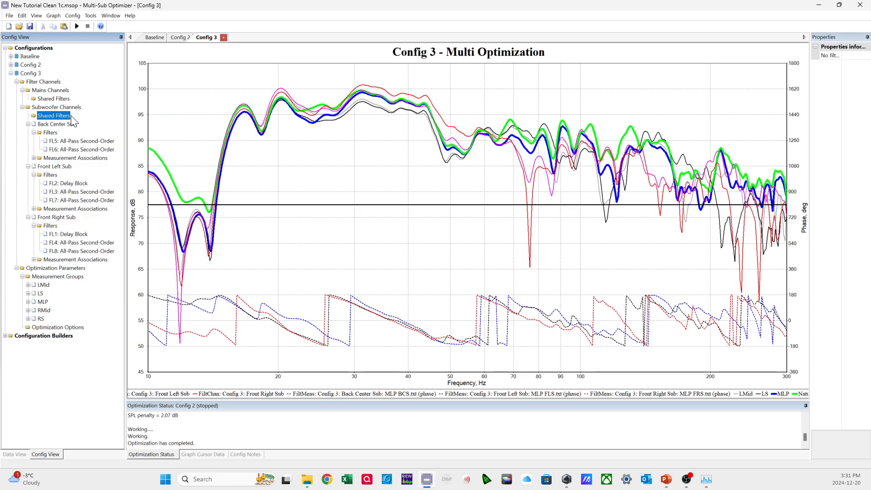
left_click(50, 133)
right_click(52, 115)
left_click(77, 154)
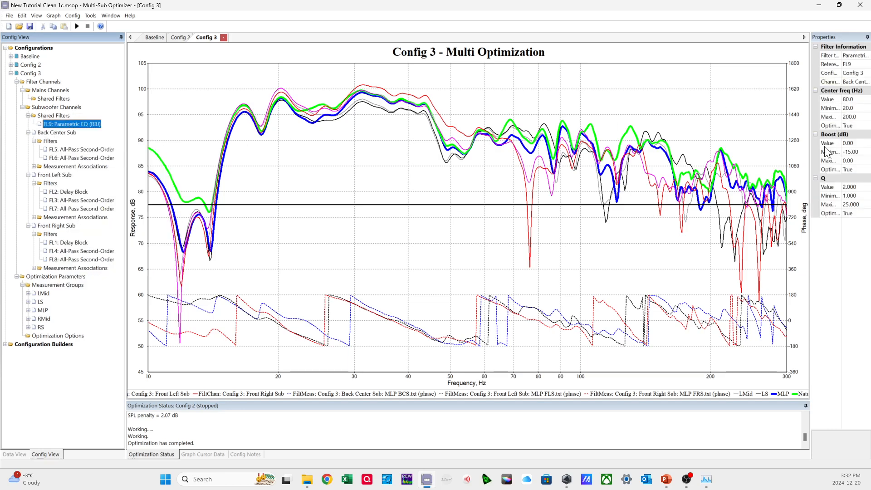
Set the shared parametric EQ's minimum center frequency to 16 Hz and its maximum Q to 8.6.
left_click(835, 108)
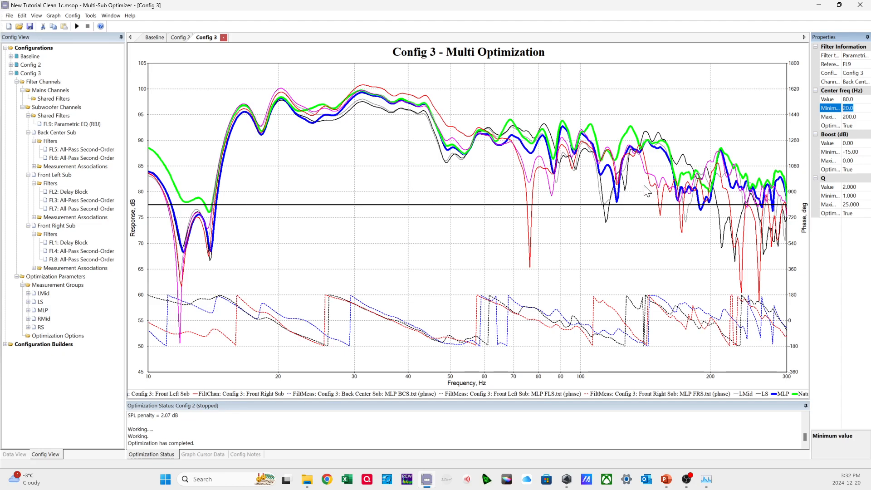
type("1")
left_click(859, 116)
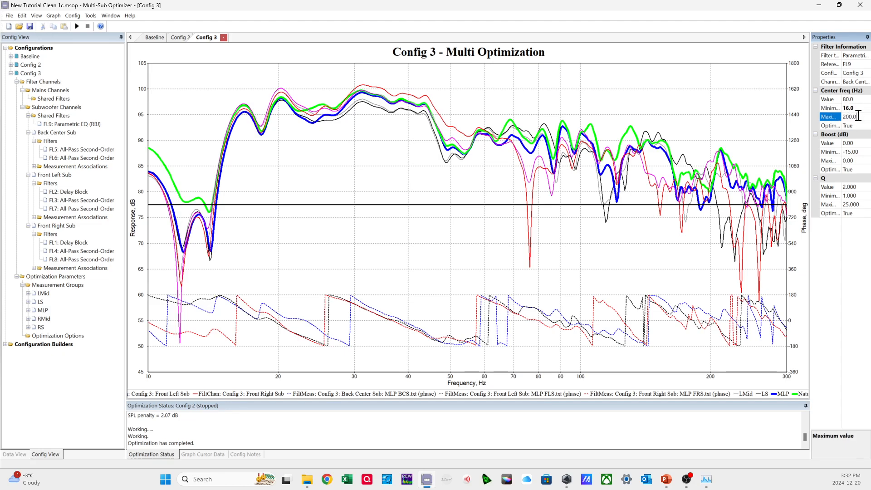
left_click(861, 152)
double_click(864, 152)
left_click(864, 204)
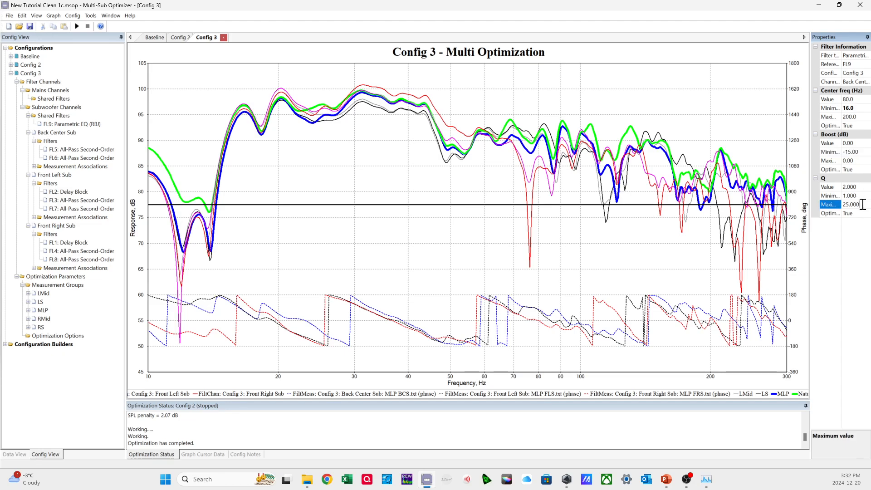
double_click(864, 204)
type("8.6")
key("Return")
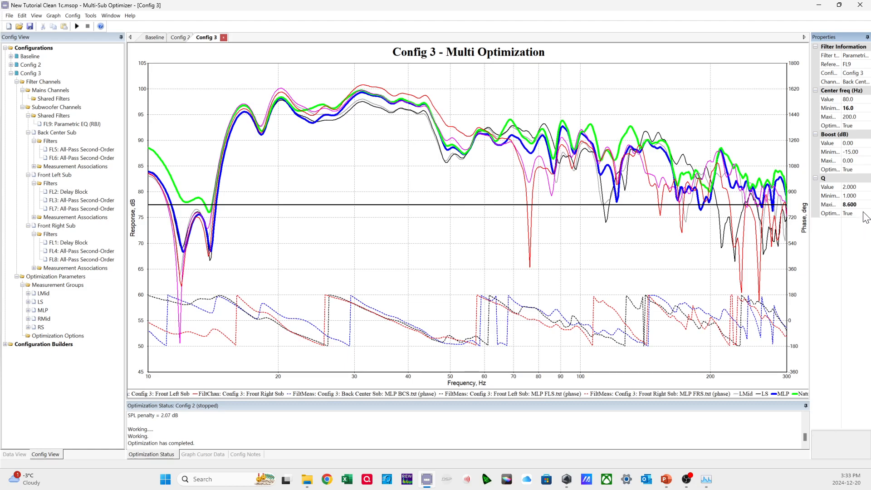
Review the minimum and maximum Q limits and the maximum center frequency of the shared parametric EQ.
left_click(858, 205)
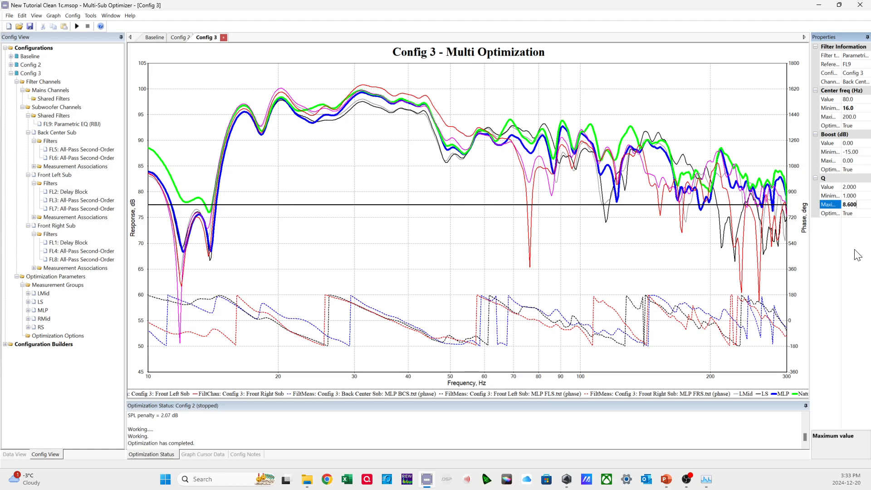
left_click_drag(859, 204, 843, 205)
left_click(855, 196)
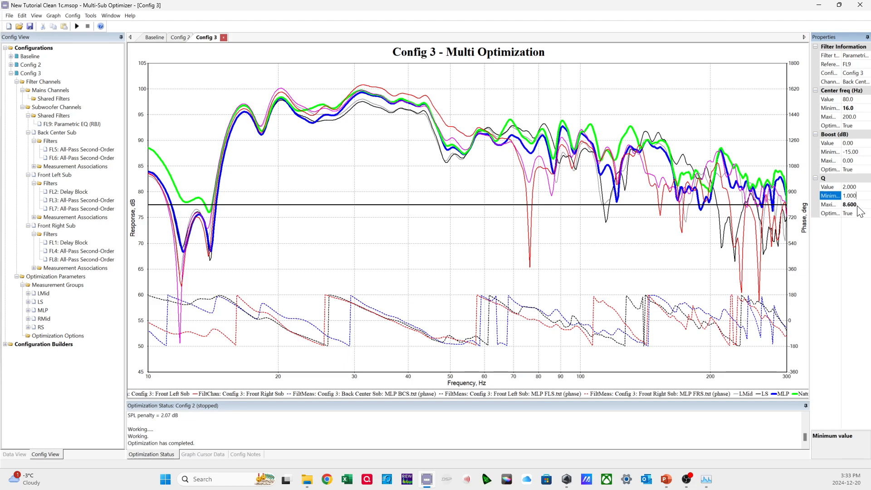
left_click_drag(859, 196, 844, 197)
left_click(861, 205)
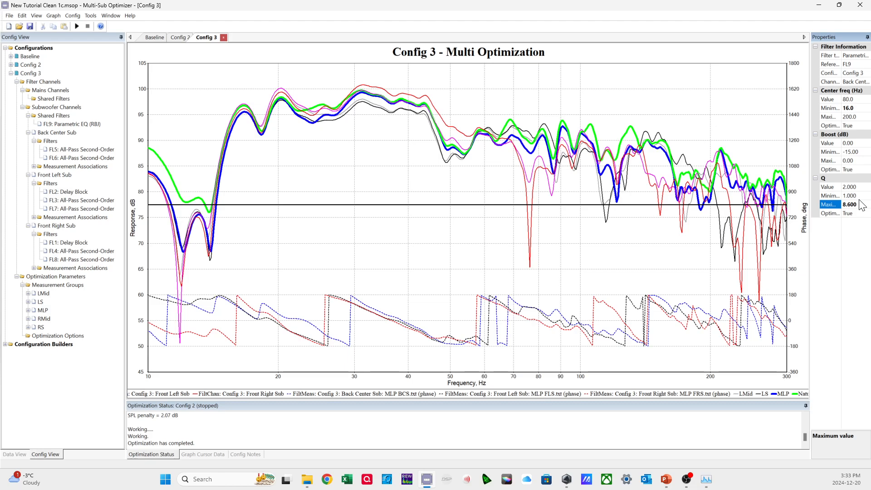
key("Up")
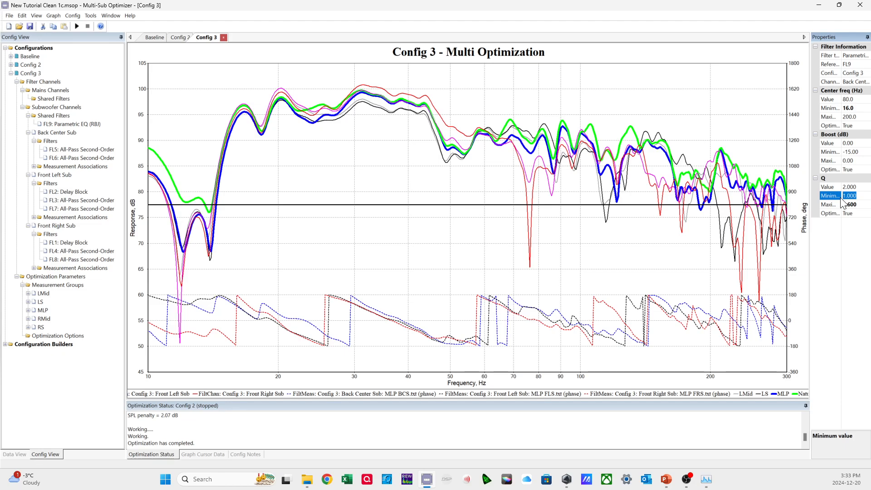
left_click(863, 205)
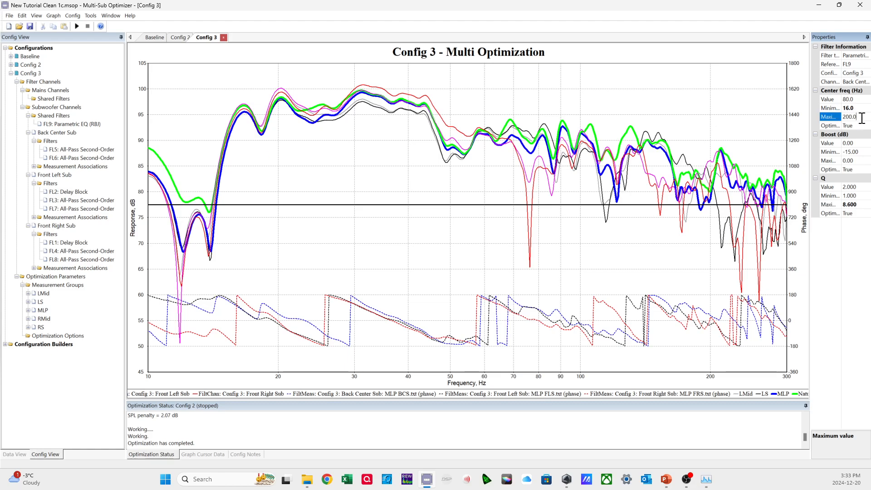
Copy the shared parametric EQ and paste it nine times into the subwoofer shared filters, making ten in all.
left_click(83, 123)
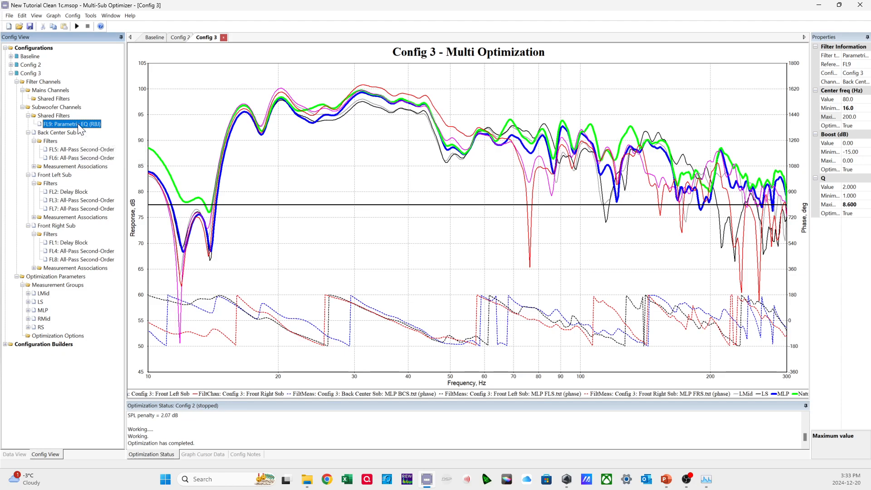
left_click(58, 116)
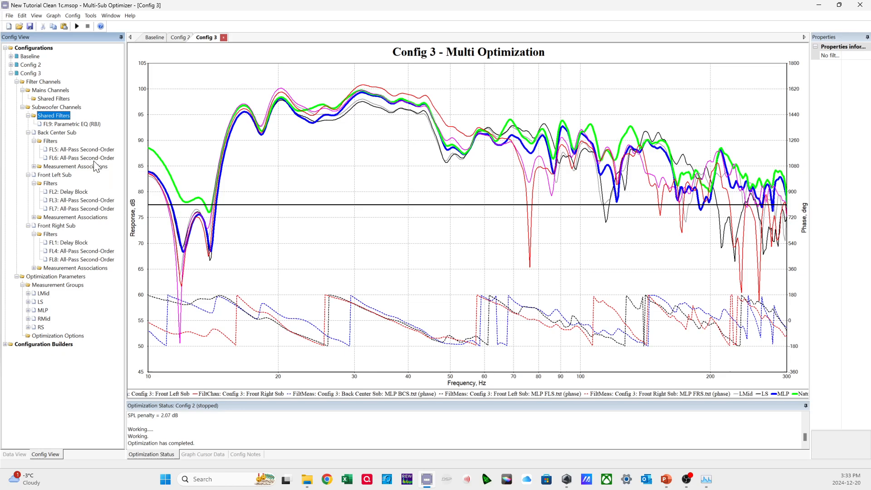
key("ctrl+v")
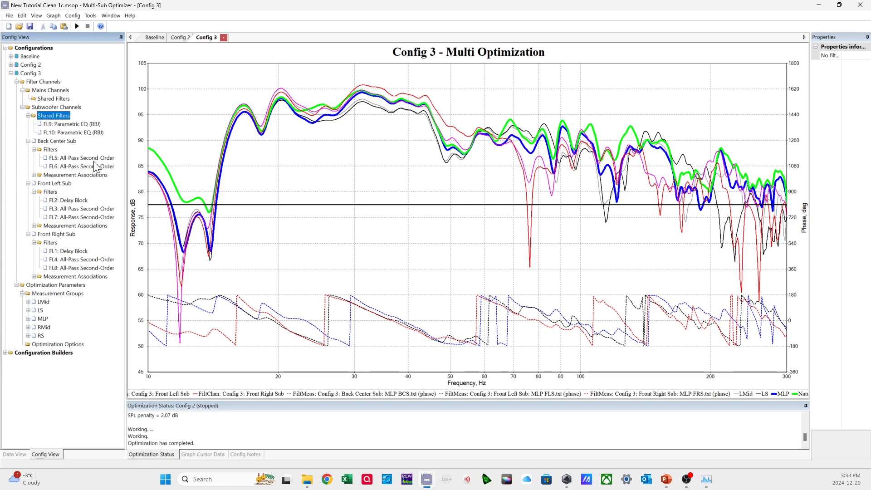
key("ctrl+v")
key("ctrl+v")
key("ctrl+v")
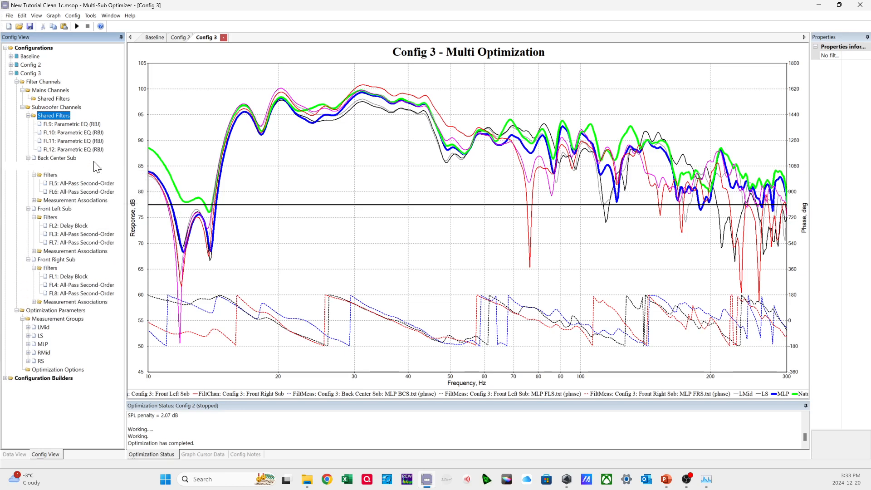
key("ctrl+v")
key("ctrl+v")
key("ctrl+v")
key("ctrl+v")
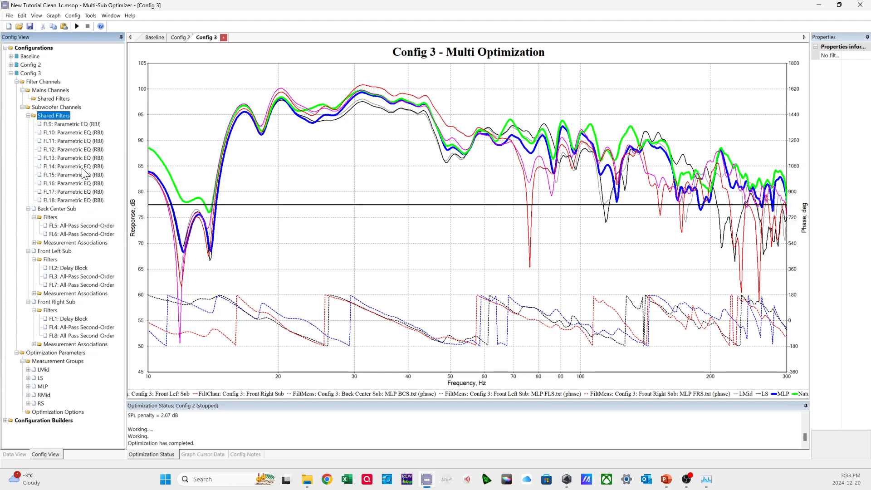
Compare the settings of the first and last parametric EQs in the subwoofer shared filters.
left_click(80, 127)
left_click(84, 201)
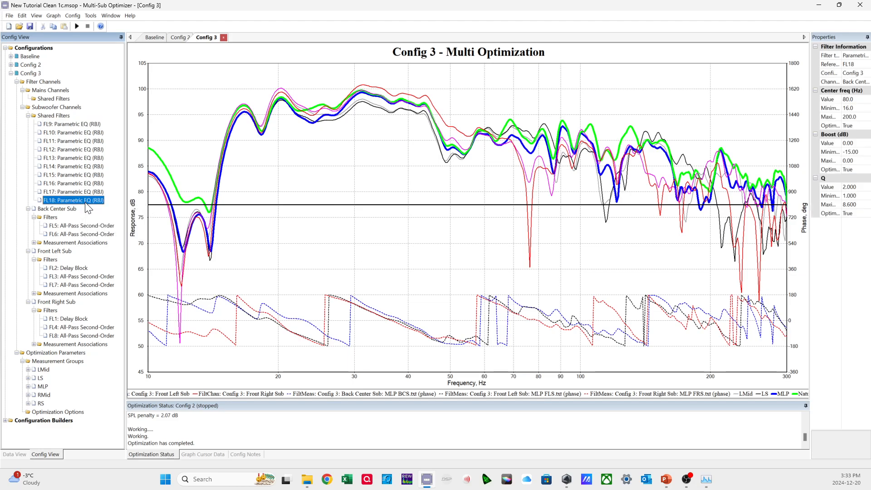
left_click(77, 124)
left_click(64, 117)
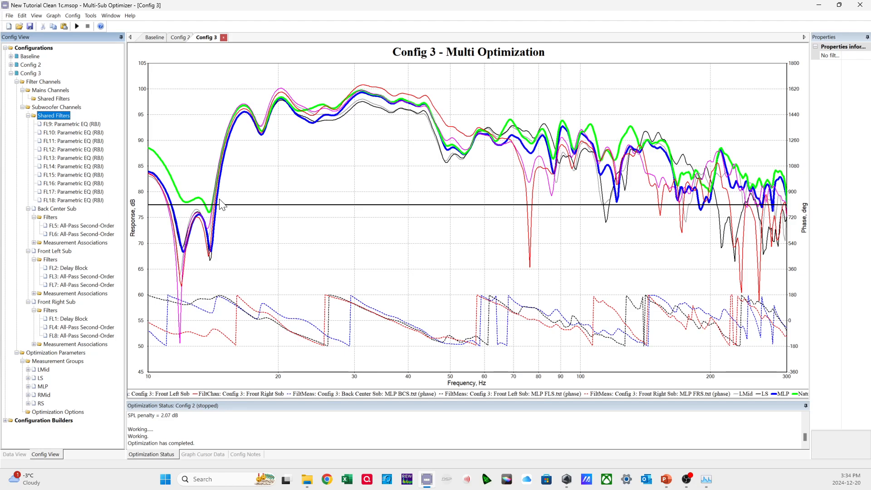
left_click(101, 126)
left_click(98, 200)
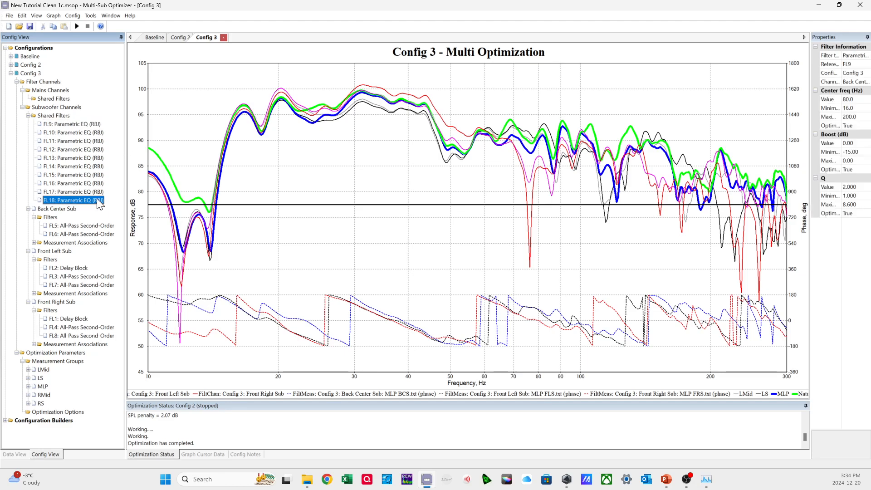
left_click(95, 125)
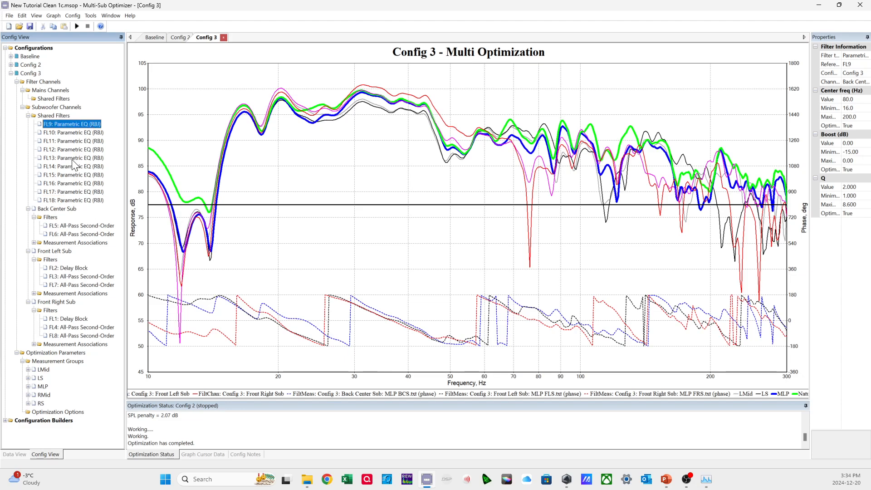
left_click(65, 116)
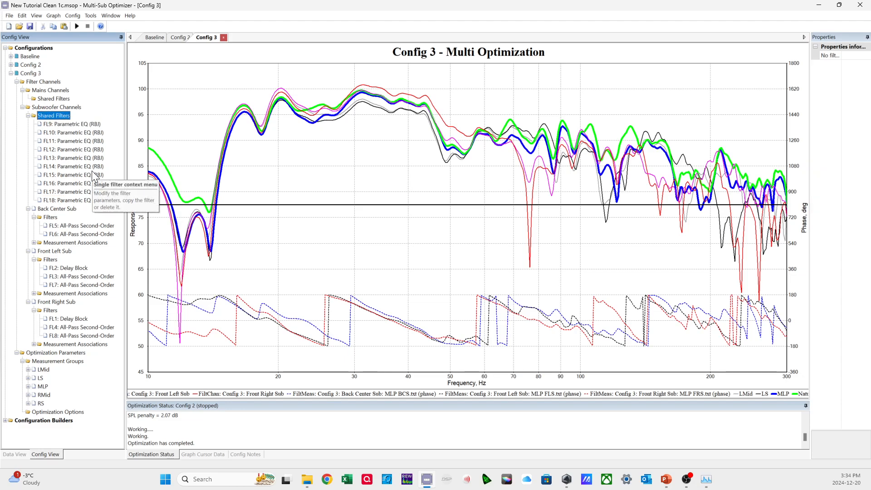
Copy the last shared parametric EQ into the Back Center Sub's filters and check its minimum boost and minimum center frequency.
left_click(64, 203)
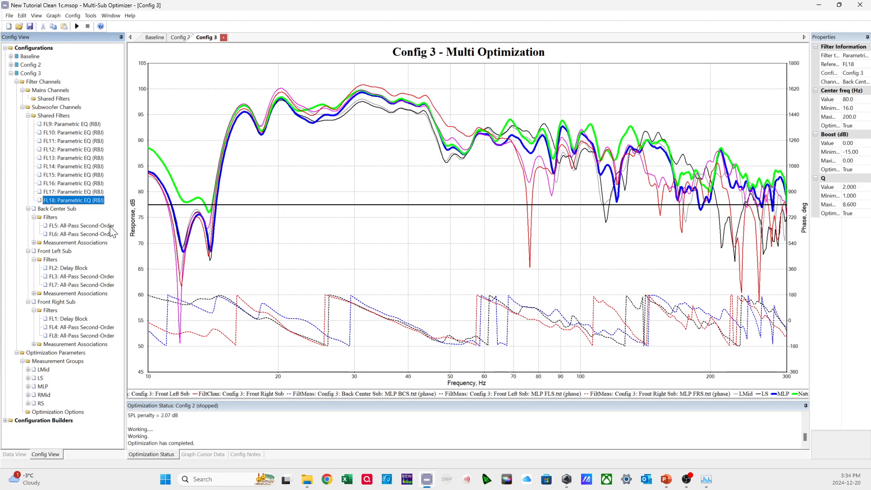
left_click(54, 218)
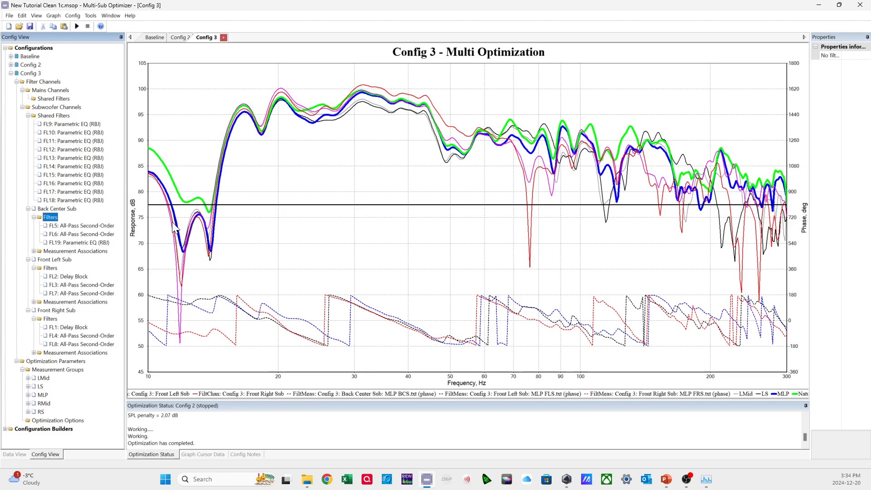
left_click(101, 242)
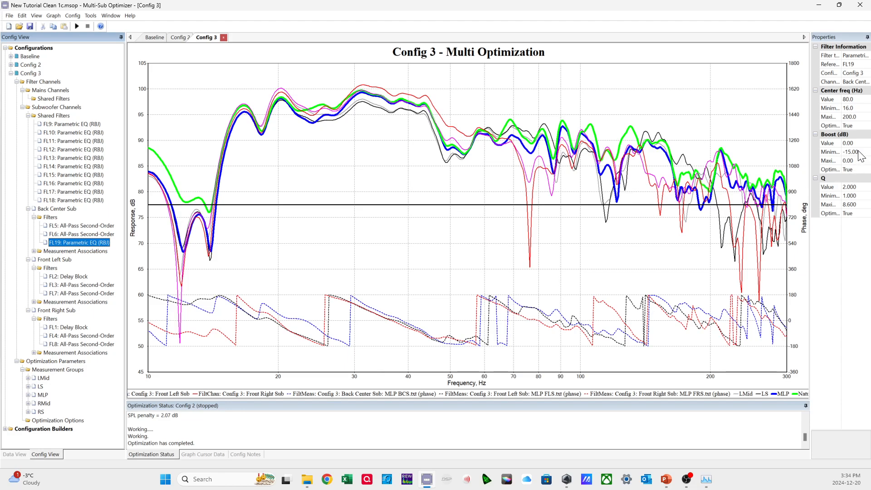
left_click(843, 153)
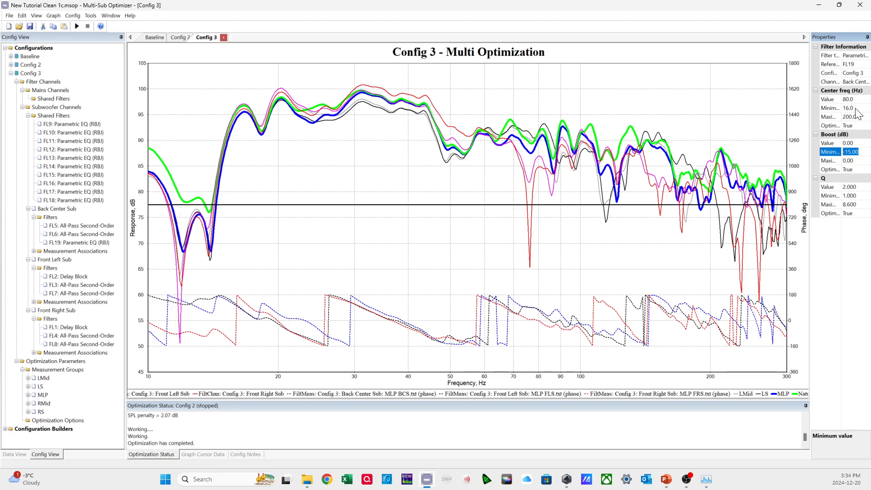
left_click(856, 109)
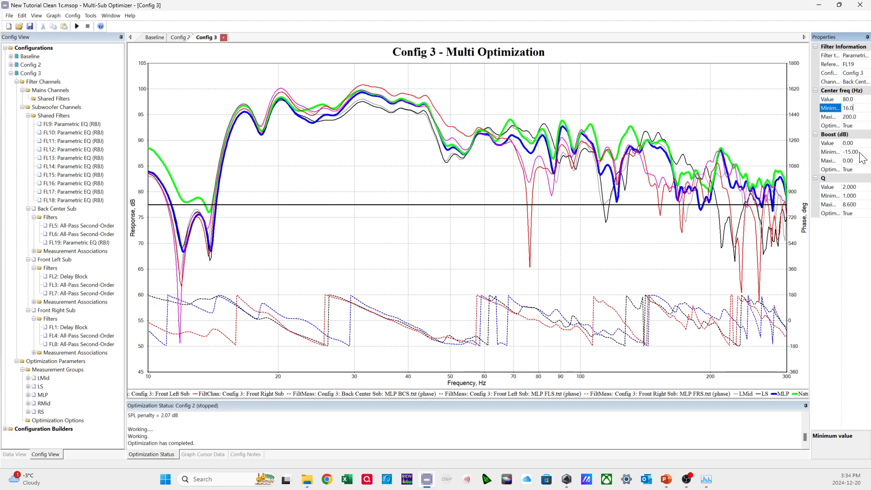
Set the minimum boost of the Back Center Sub's parametric EQ to -6 dB and check its boost limits.
left_click(836, 152)
type("-")
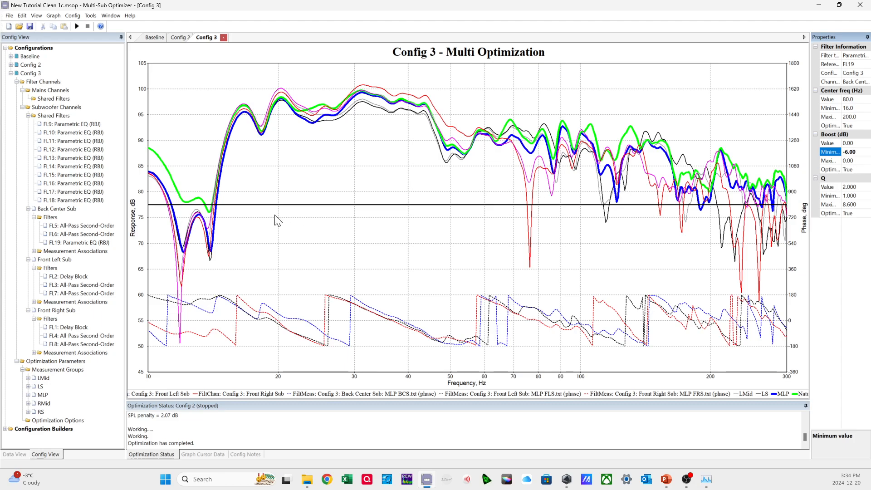
left_click(96, 243)
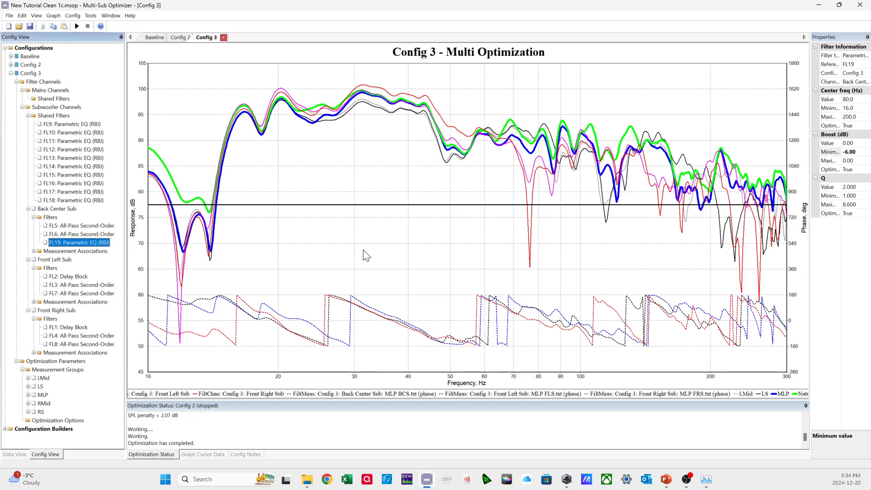
left_click(860, 152)
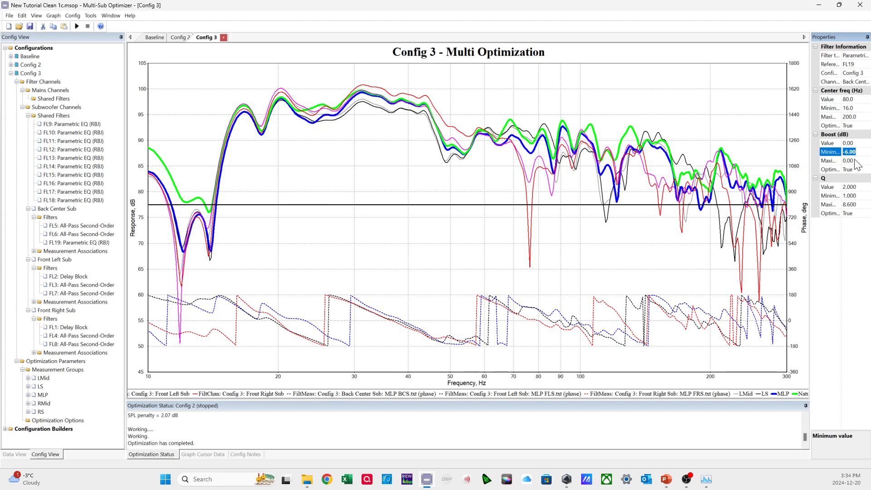
left_click(856, 161)
Copy the Back Center Sub's parametric EQ and paste it twice into the same sub's filters, making three.
left_click(96, 243)
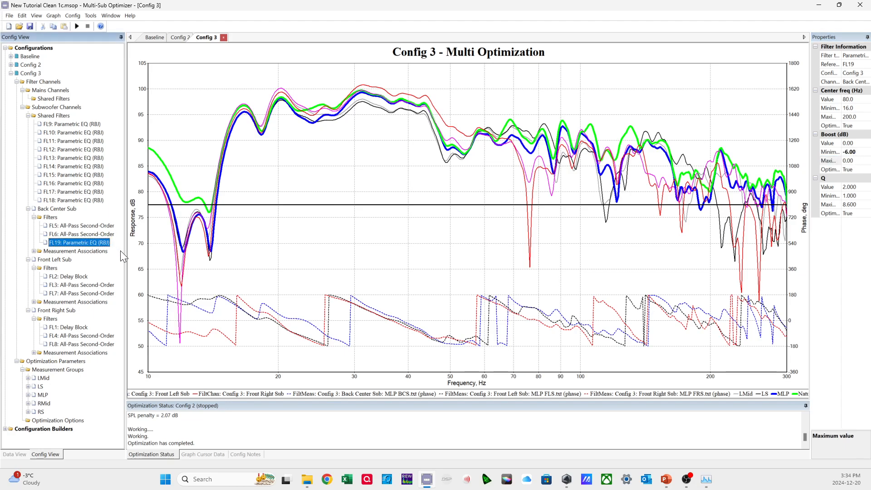
left_click(52, 217)
key("ctrl+v")
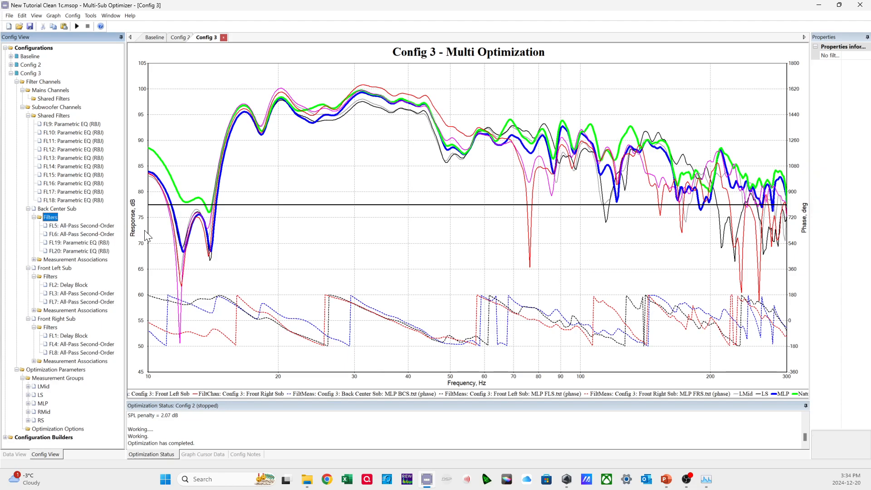
key("ctrl+v")
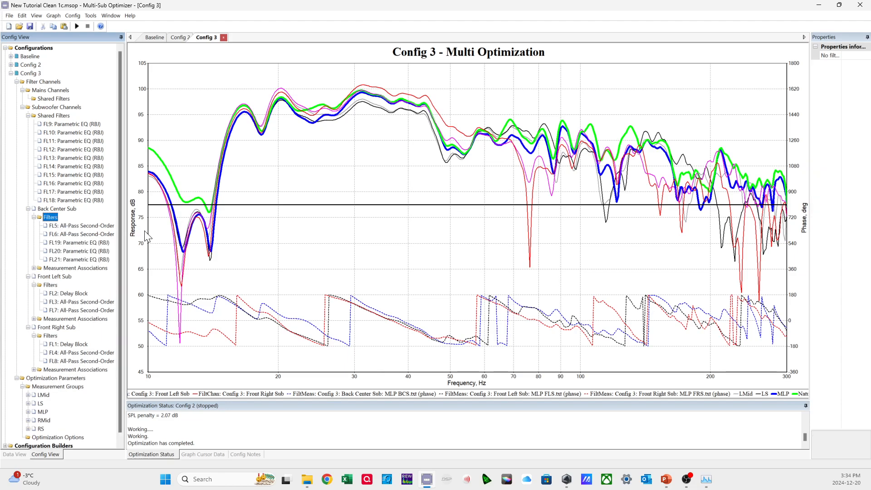
Paste the copied parametric EQ three times into the filters of both the Front Left Sub and the Front Right Sub.
left_click(50, 285)
key("ctrl+v")
key("ctrl+v")
key("ctrl+v")
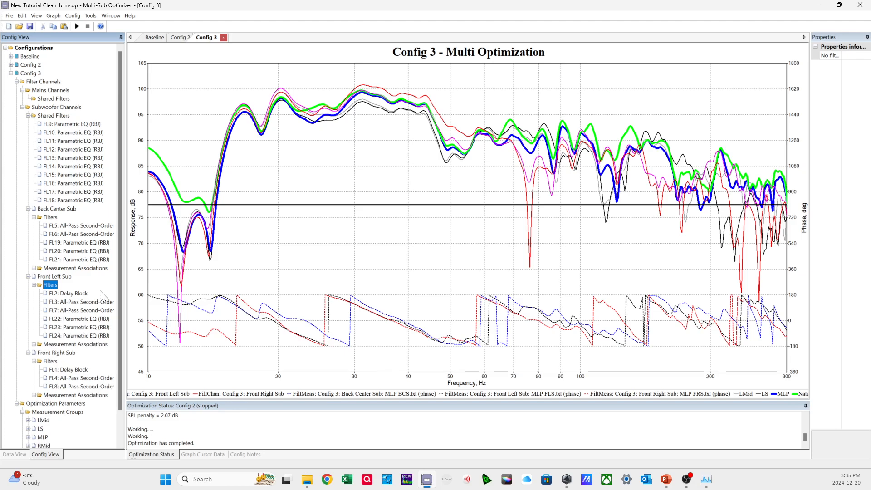
left_click(51, 361)
key("ctrl+v")
key("ctrl+v")
key("ctrl+v")
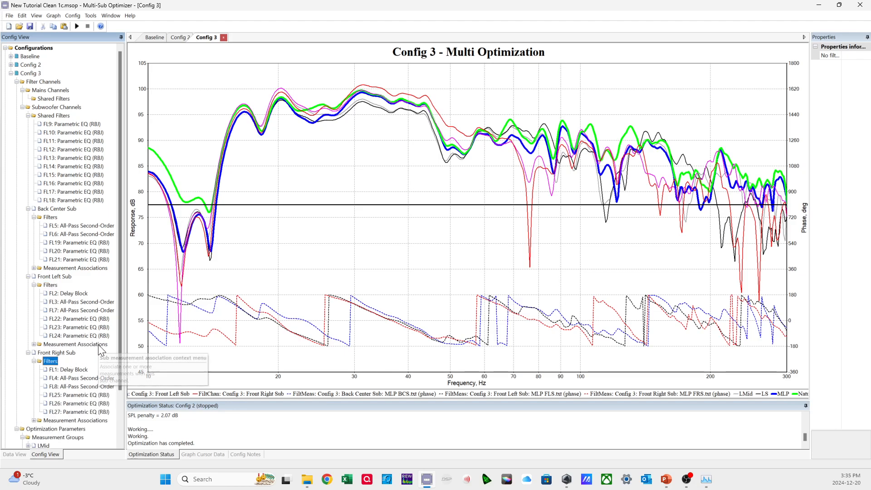
Delete the last five parametric EQs, FL14 to FL18, from the subwoofer shared filters.
left_click(94, 168)
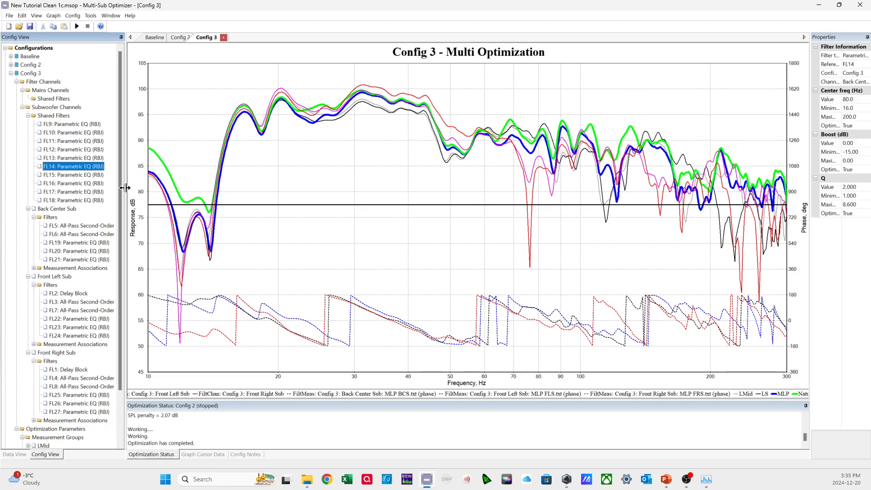
key("Delete")
key("Delete")
key("Delete")
key("Delete")
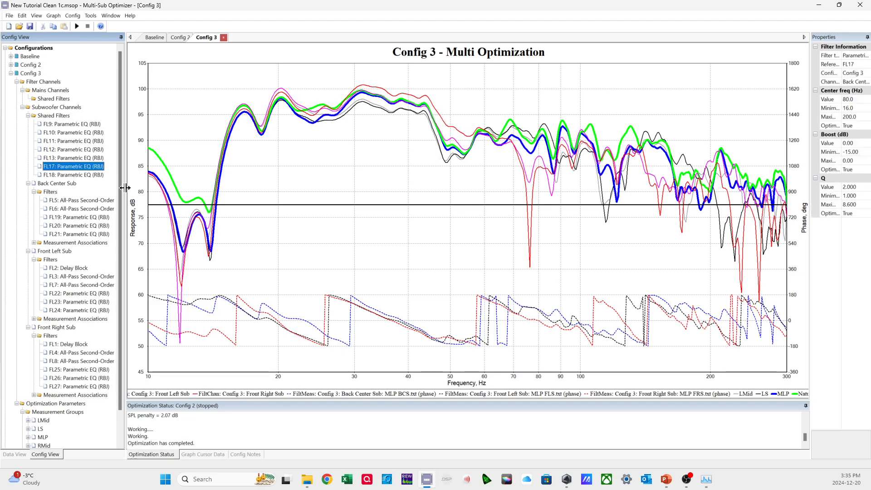
key("Delete")
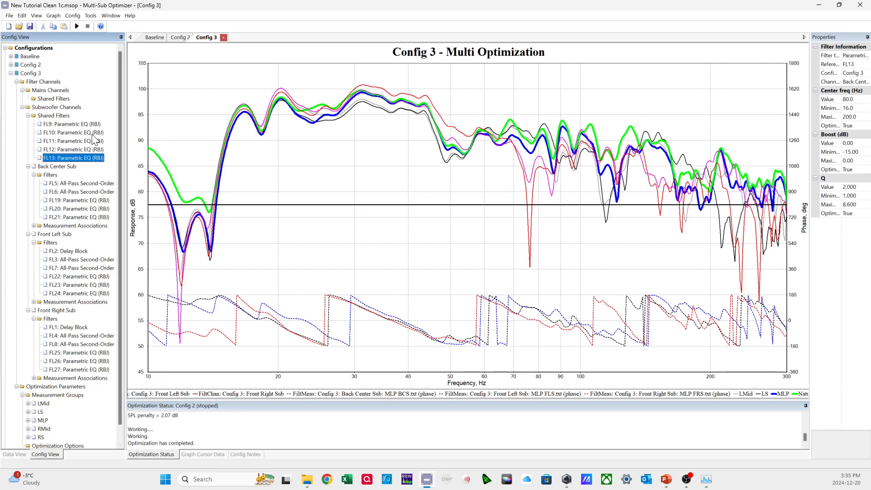
Check the parametric EQ settings in the Back Center, Front Left and Front Right Sub filters.
left_click_drag(124, 281, 138, 292)
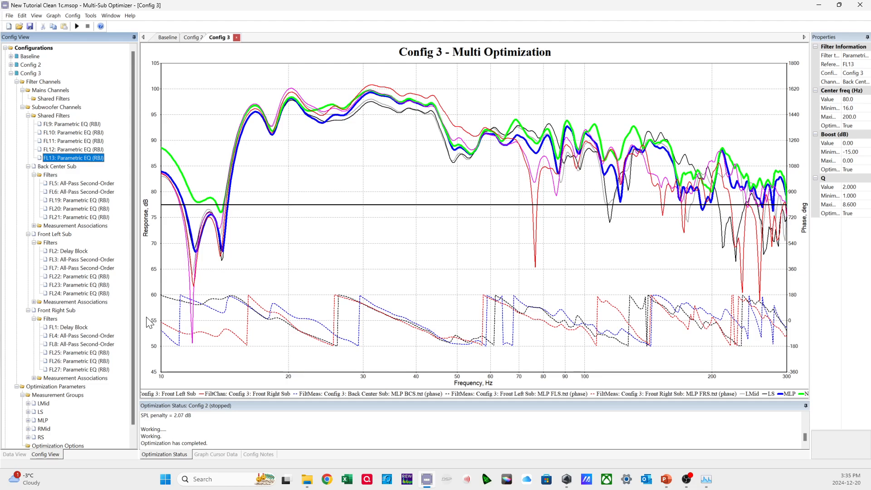
left_click(93, 200)
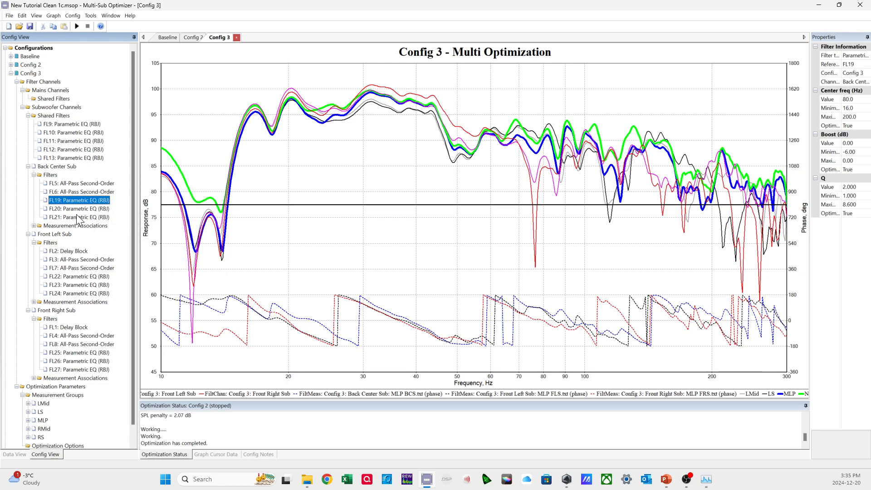
left_click(53, 175)
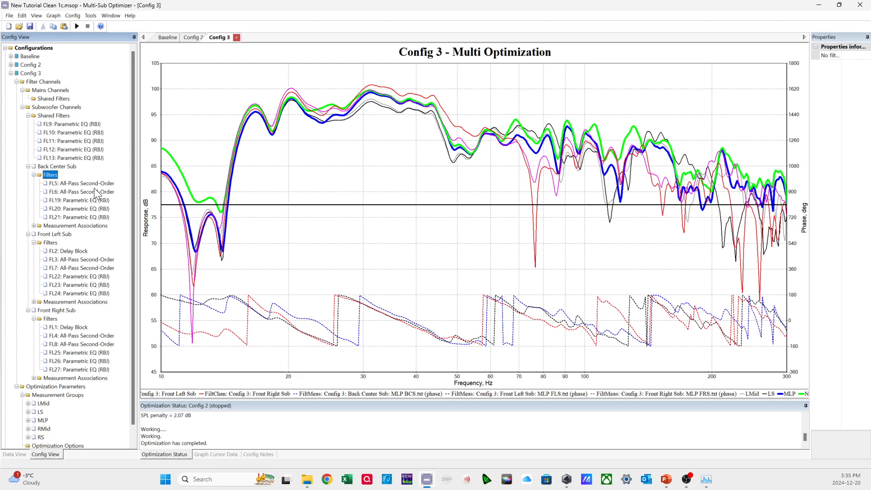
left_click(104, 202)
left_click(103, 217)
left_click(94, 285)
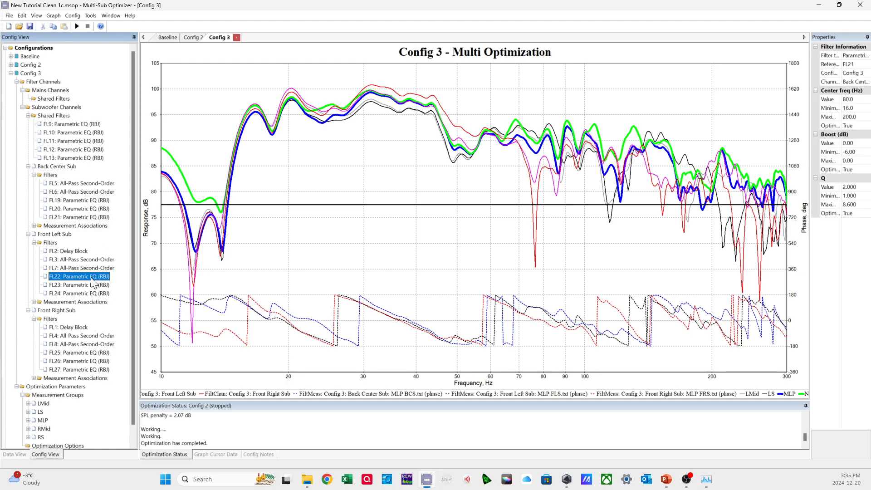
left_click(94, 292)
left_click(101, 354)
left_click(100, 361)
left_click(100, 368)
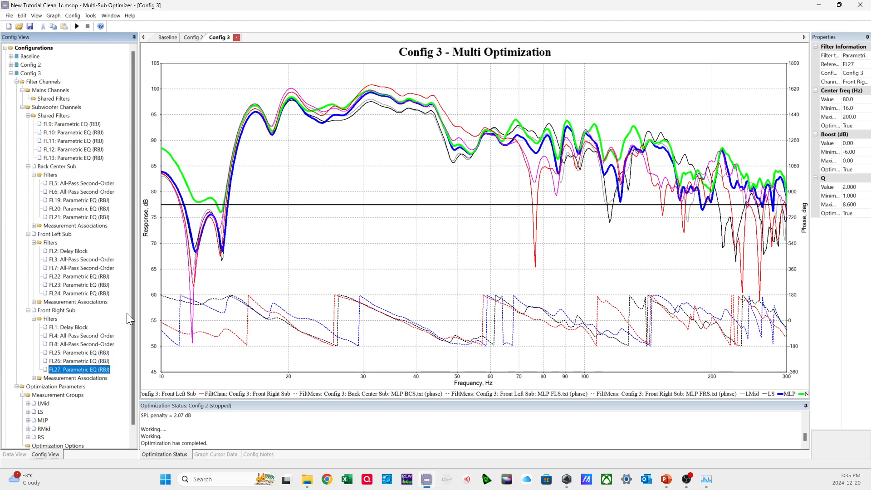
Compare the settings of the Front Left Sub's first and last parametric EQs.
left_click(99, 276)
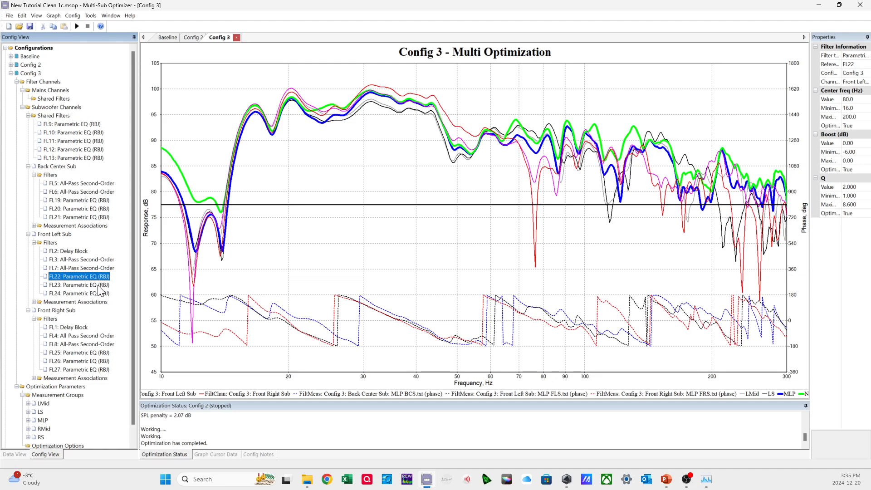
left_click(102, 293)
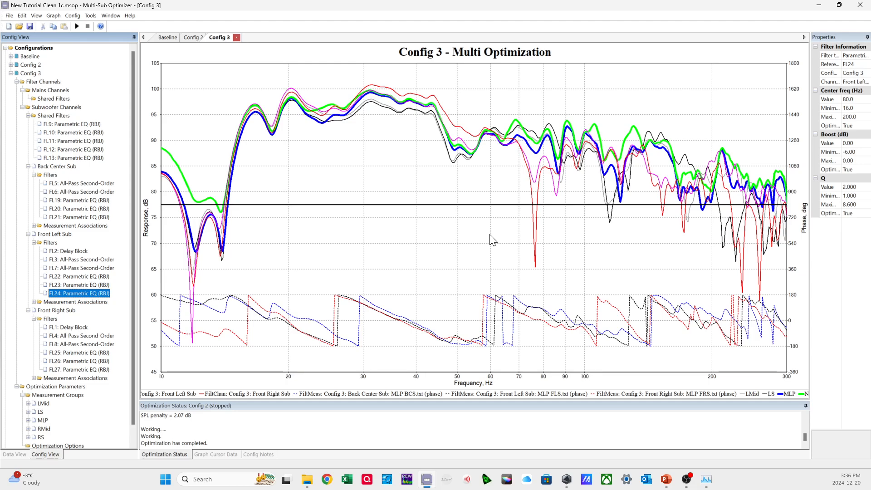
left_click(88, 274)
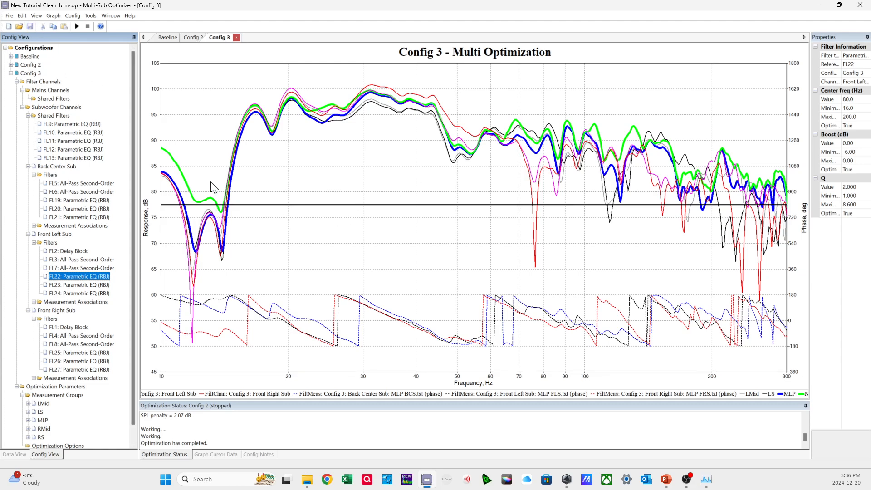
Set Config 3's optimization type to Multi-stage: Maximize SPL, minimize STSV and flatten MLP response.
right_click(30, 73)
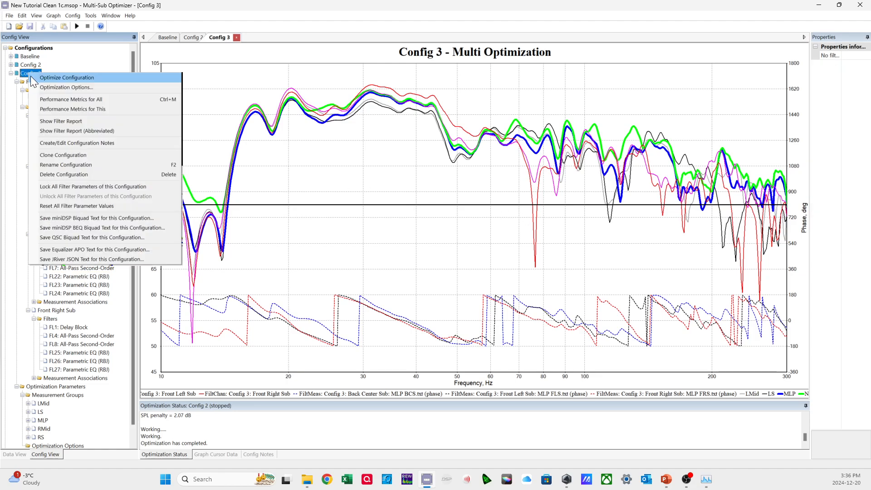
left_click(77, 87)
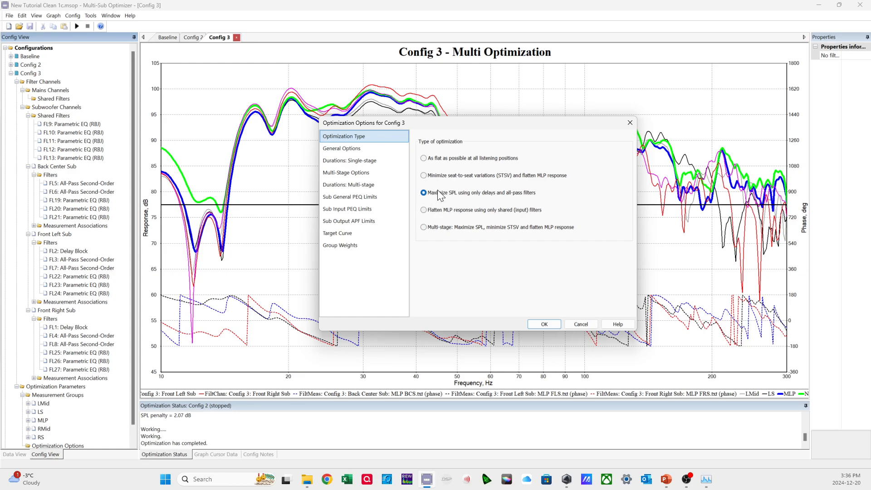
left_click(446, 227)
mouse_move(426, 230)
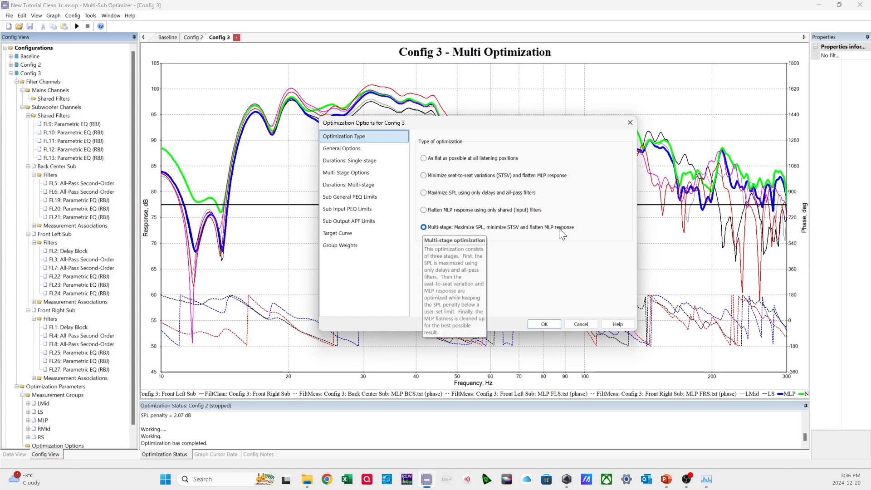
left_click(456, 194)
left_click(444, 228)
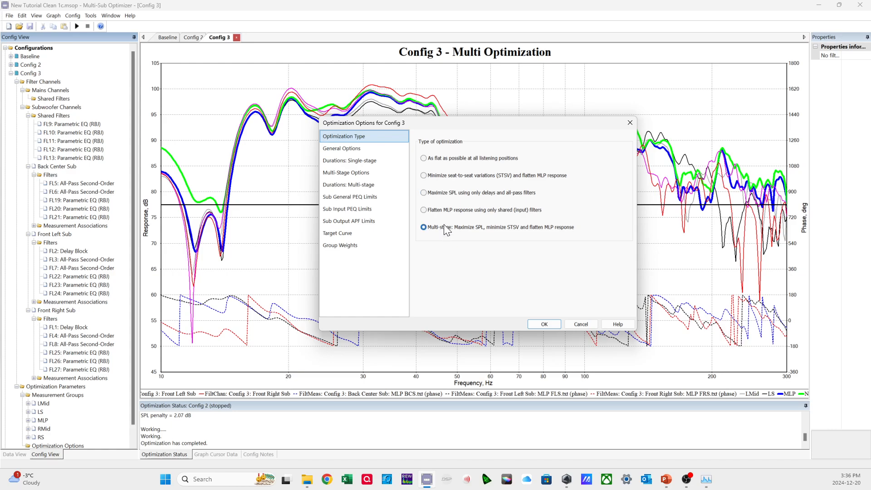
mouse_move(434, 193)
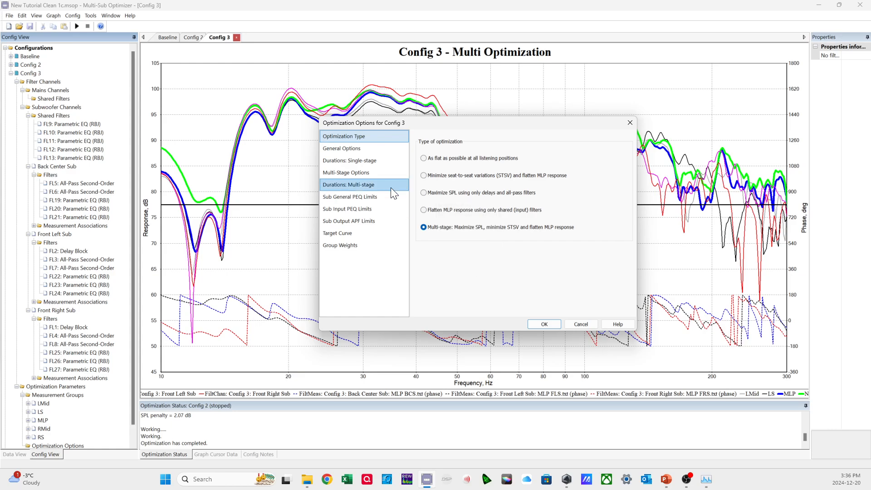
Turn off the automatic response optimization range, set it to 15–200 Hz, and accept Config 3's optimization options.
left_click(370, 149)
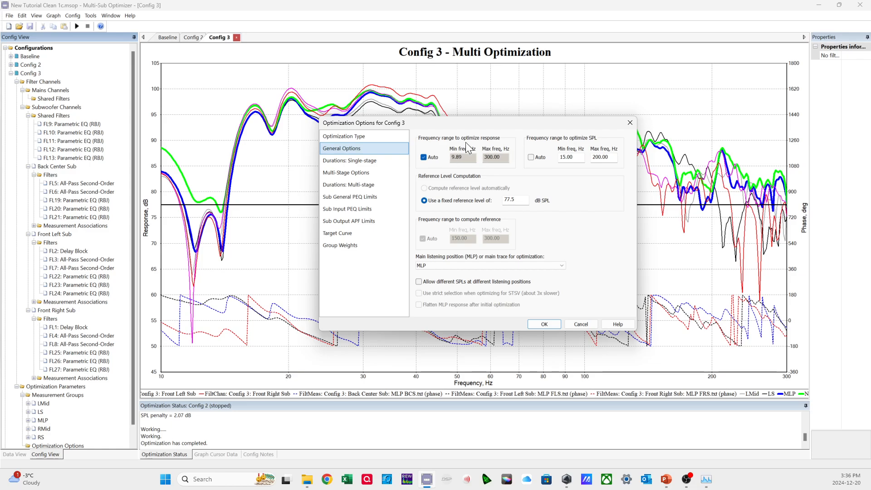
left_click(427, 157)
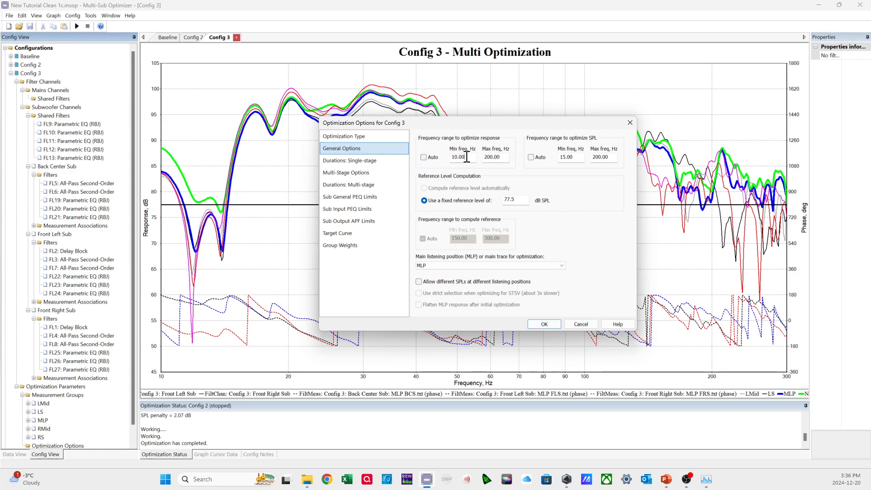
left_click(574, 158)
double_click(461, 158)
type("15")
left_click(502, 156)
left_click_drag(467, 129, 450, 237)
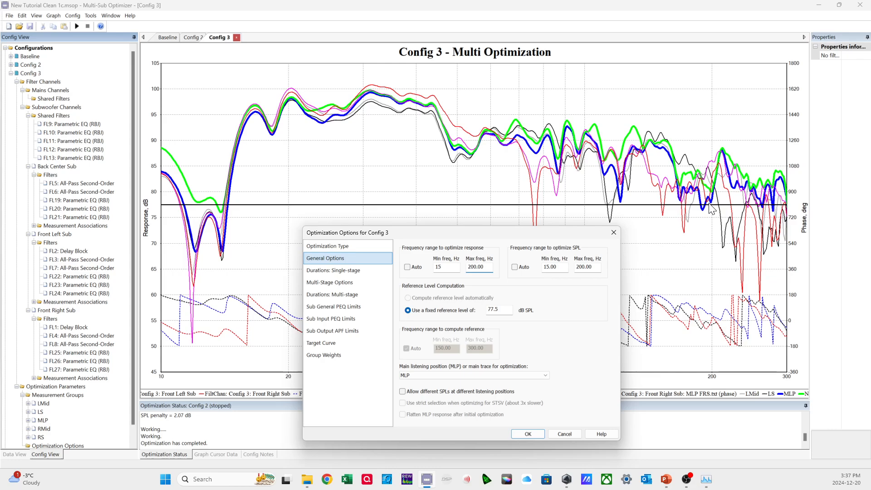
left_click_drag(448, 234, 449, 177)
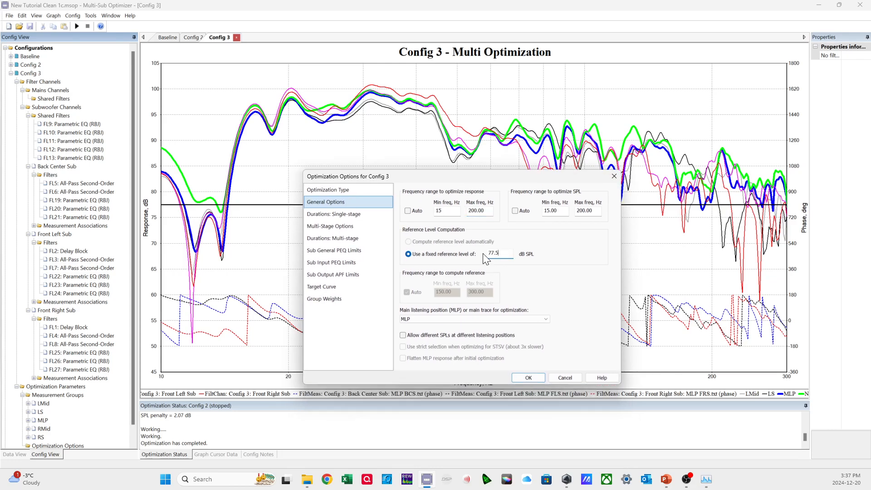
left_click(527, 376)
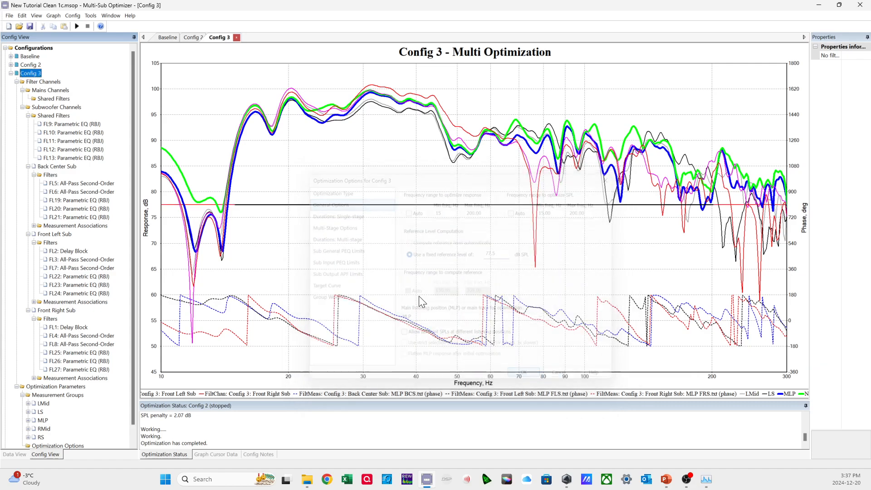
Add a gain block to the subwoofer shared filters with a minimum gain of -5 dB and a maximum of 5 dB.
right_click(62, 118)
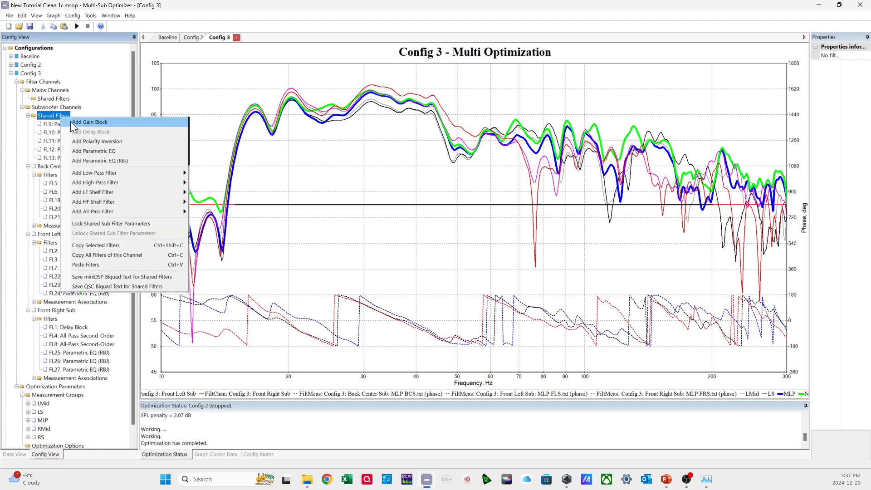
left_click(88, 122)
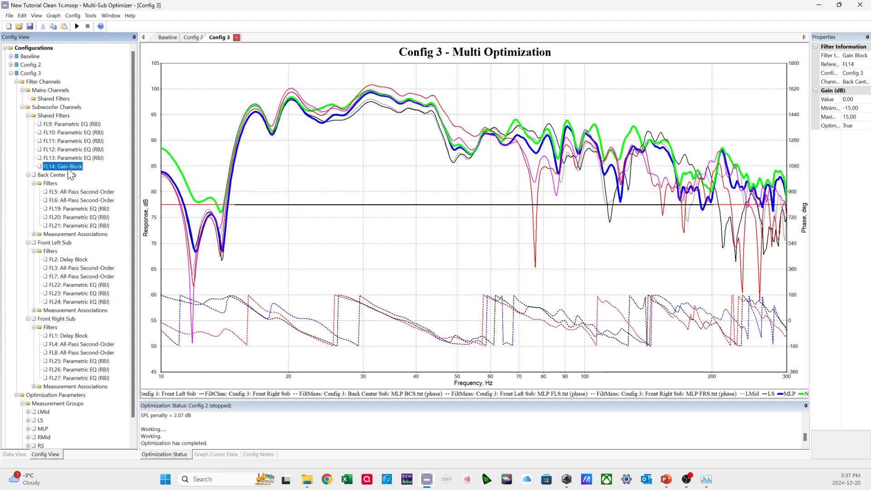
left_click(864, 109)
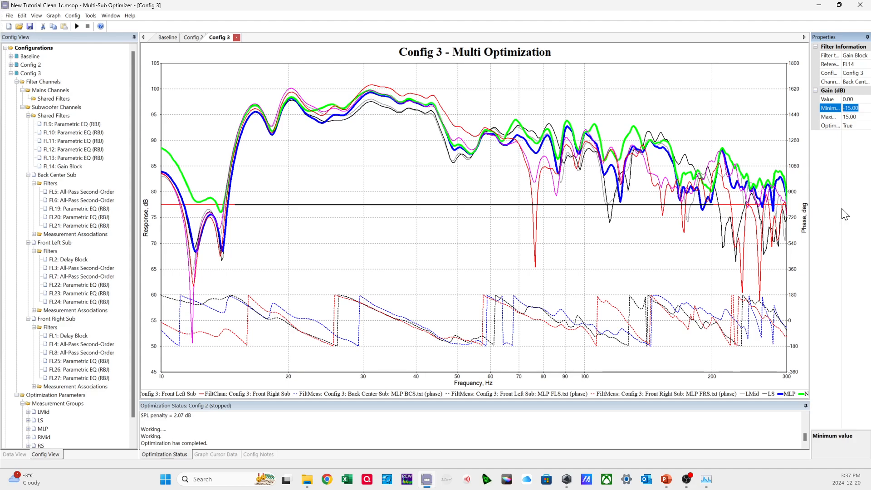
type("-5")
left_click(862, 116)
type("5")
key("Return")
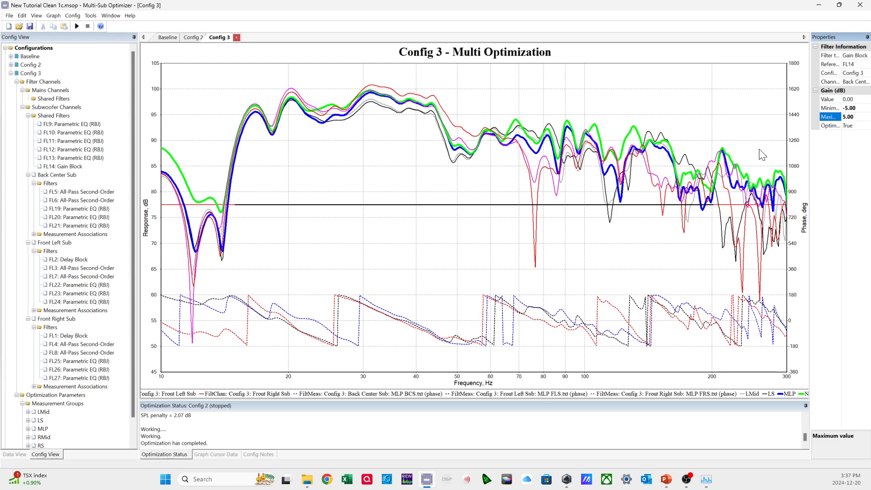
left_click(859, 117)
left_click(61, 167)
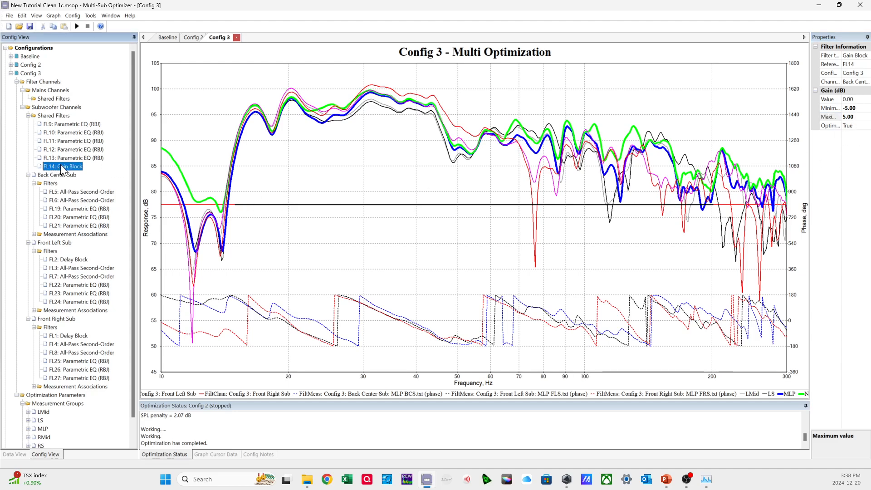
Review Config 3's general and multi-stage optimization options, including the SPL penalty limit and the delay and all-pass treatment.
right_click(30, 74)
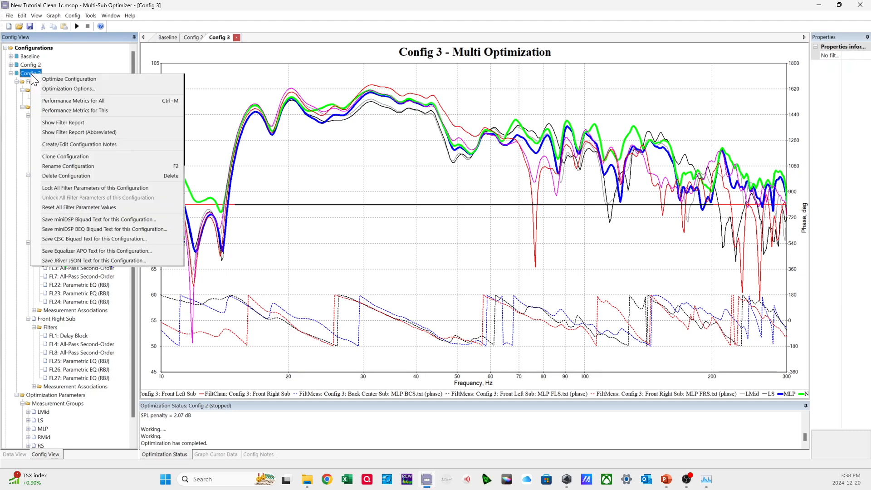
left_click(45, 89)
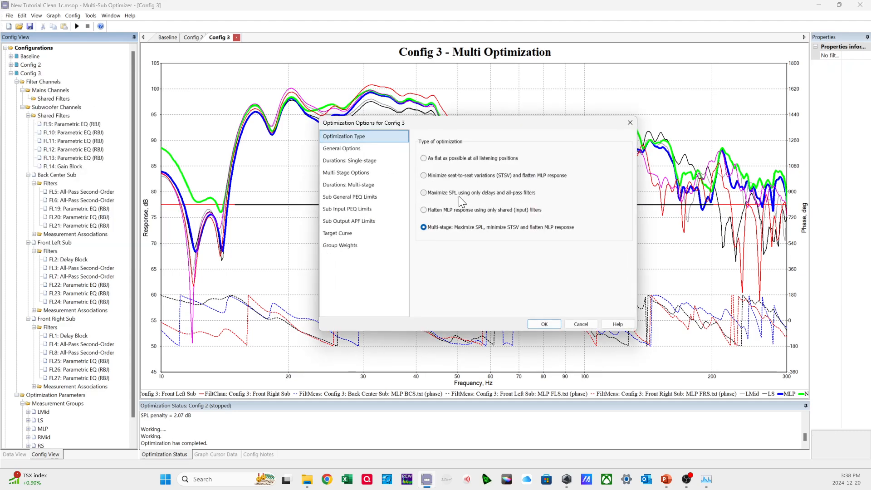
left_click(361, 149)
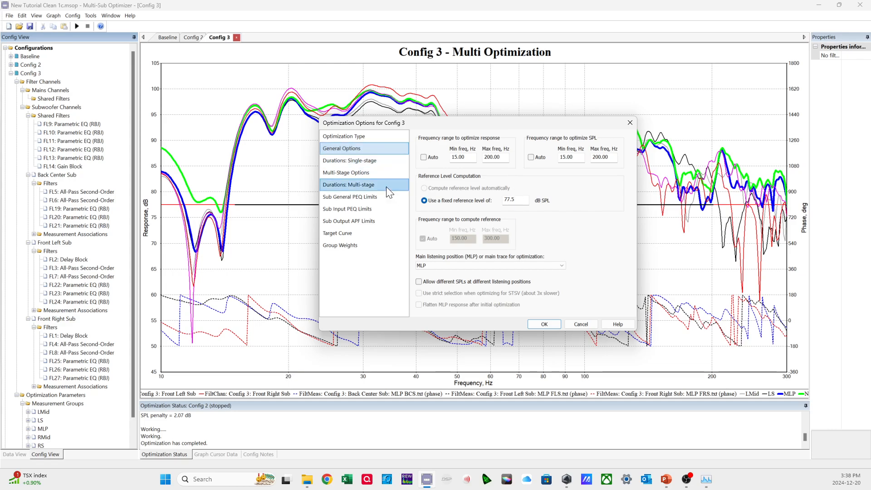
left_click(347, 162)
left_click(369, 172)
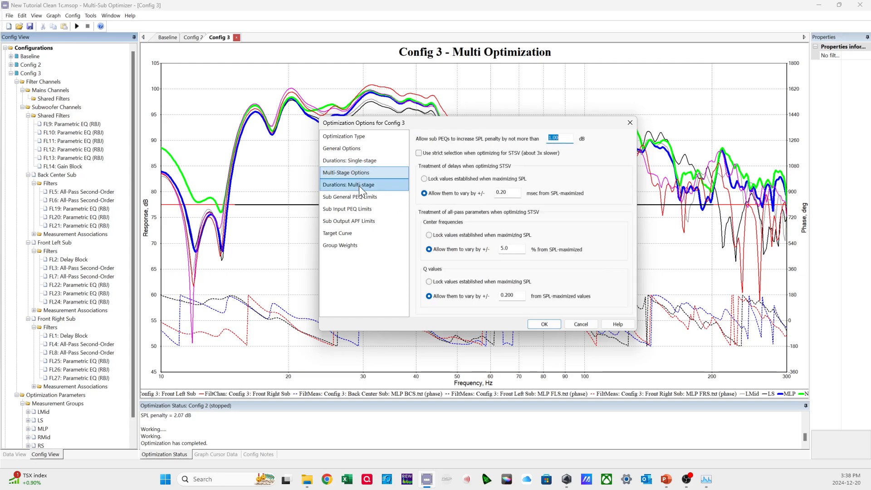
left_click(367, 158)
left_click(398, 173)
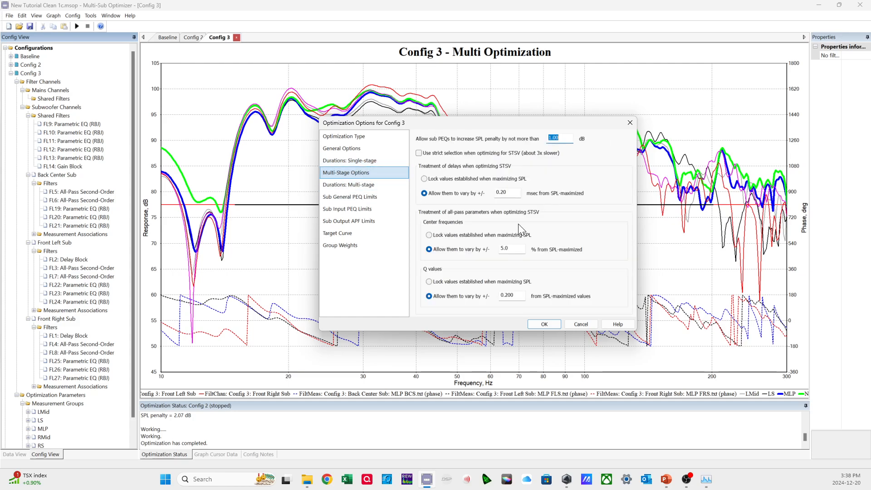
double_click(567, 137)
mouse_move(569, 137)
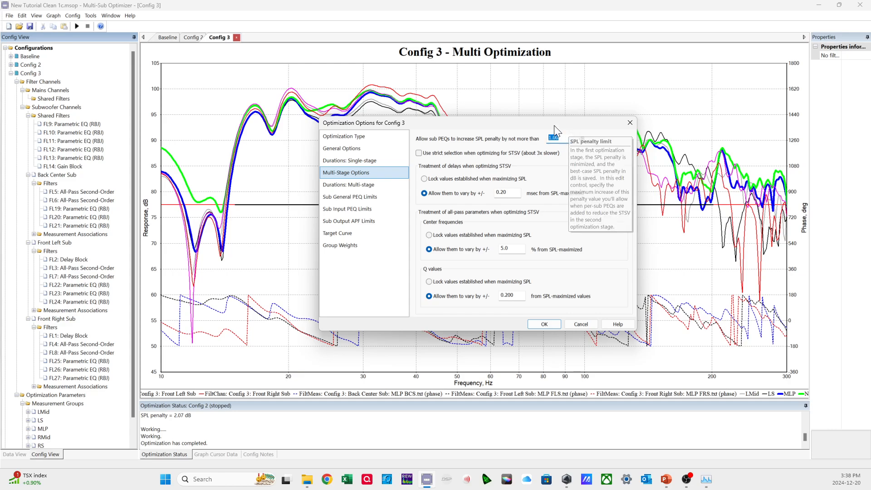
left_click_drag(555, 127, 542, 136)
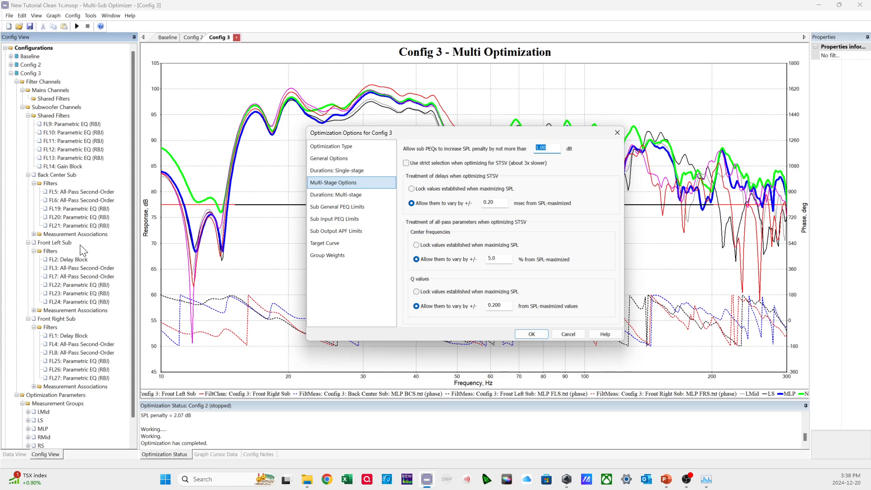
left_click_drag(551, 135, 538, 135)
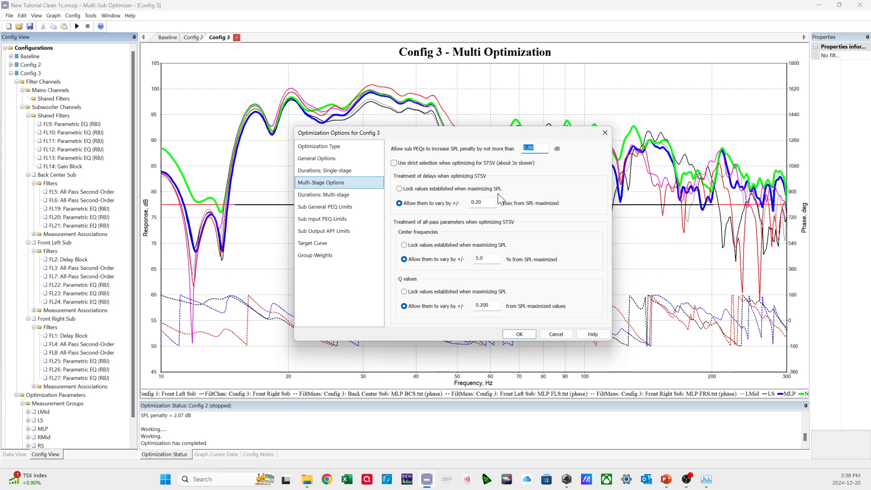
left_click_drag(507, 135, 445, 134)
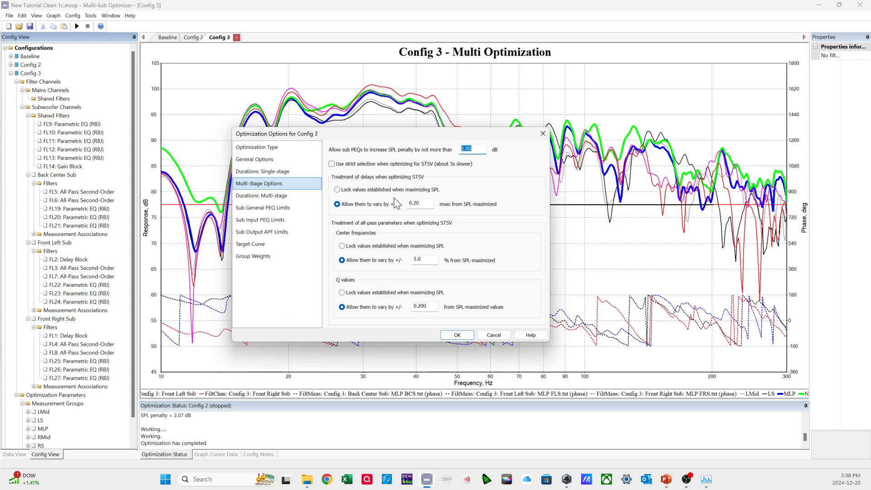
left_click_drag(409, 134, 408, 153)
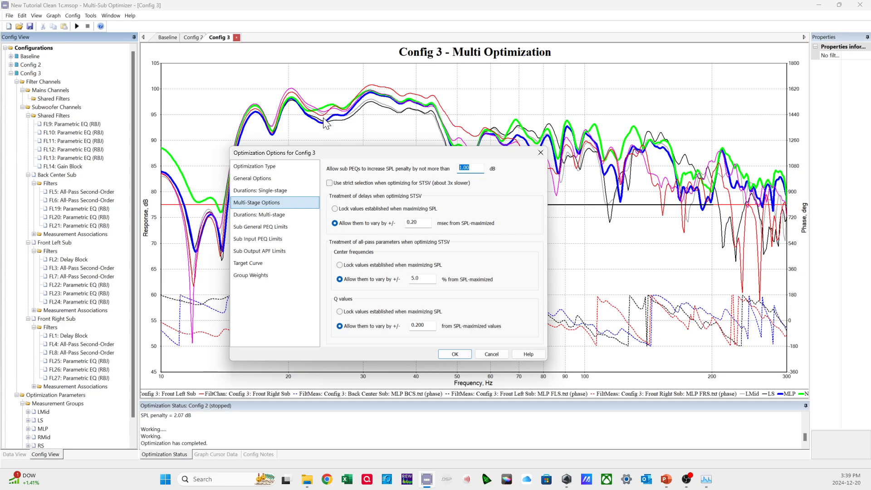
Allow the sub PEQs to increase the SPL penalty by no more than 0.2 dB.
left_click(472, 168)
left_click_drag(479, 168, 459, 168)
type(".2")
left_click_drag(473, 153, 486, 149)
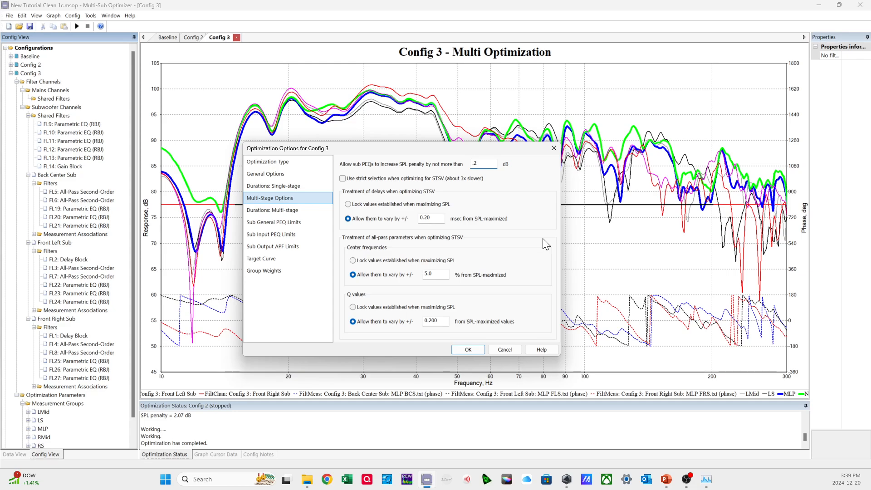
double_click(477, 164)
left_click_drag(494, 153, 494, 158)
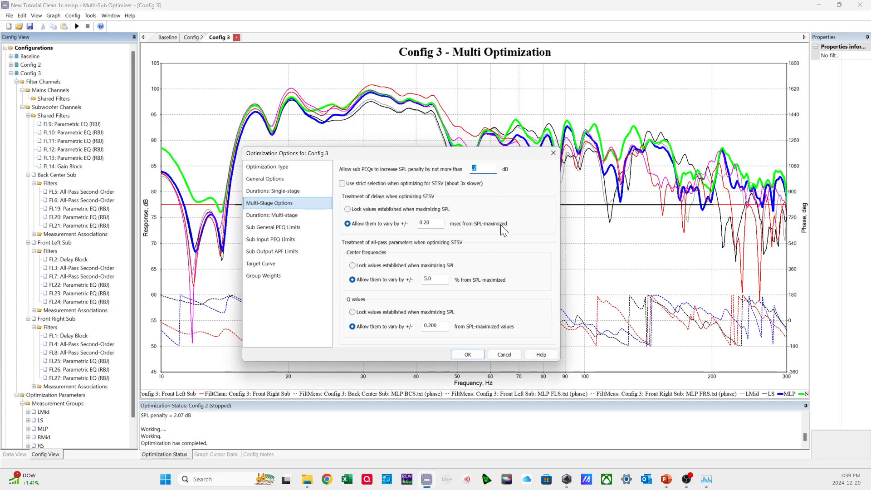
left_click(492, 172)
Set the multi-stage durations to 1000 iterations for SPL maximization and 5000 each for response and MLP flatness-only optimization.
left_click(297, 215)
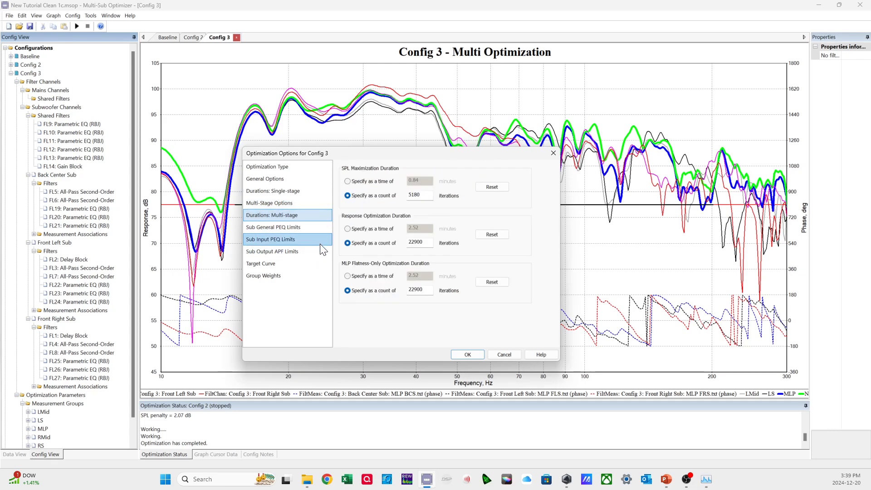
left_click_drag(424, 195, 396, 192)
type("1000")
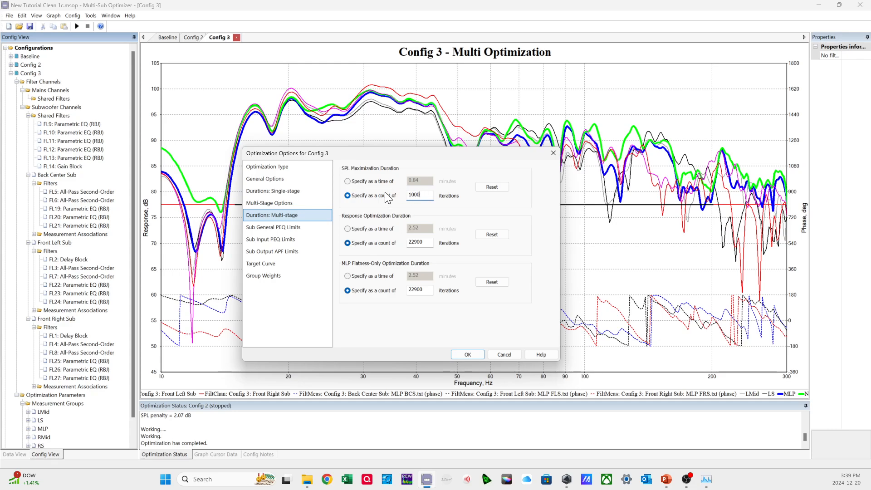
left_click_drag(428, 242, 397, 240)
type("5000")
left_click_drag(436, 291, 388, 290)
type("50")
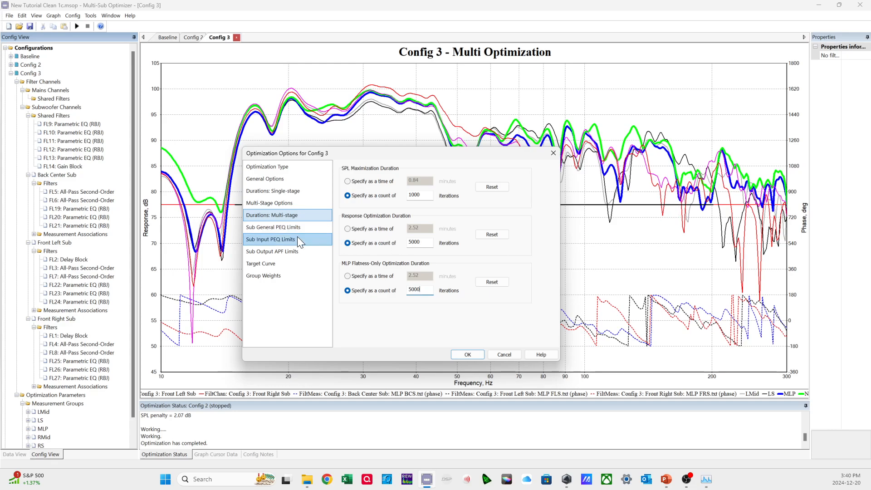
Make the general sub PEQ limits apply only to the output PEQ parameters.
left_click(307, 226)
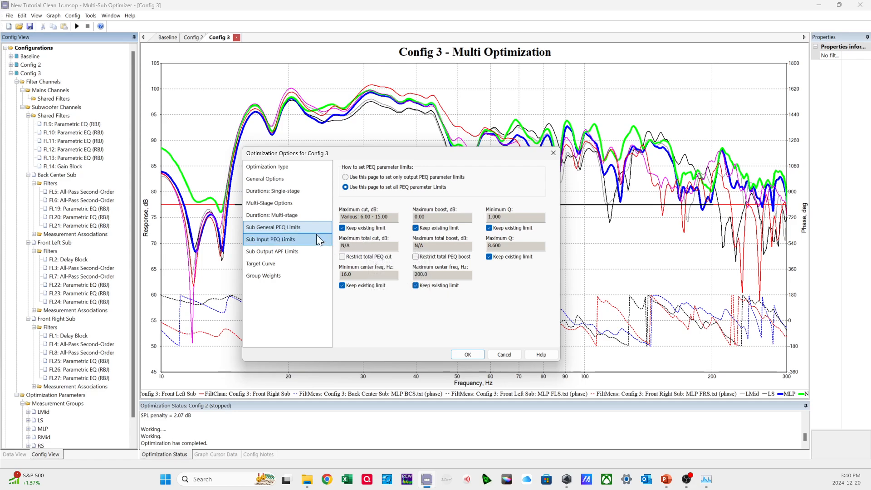
left_click(298, 202)
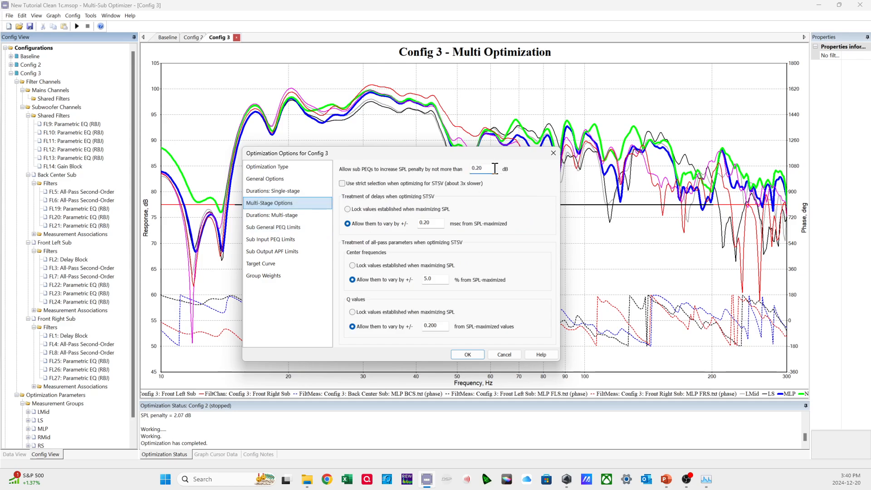
mouse_move(488, 170)
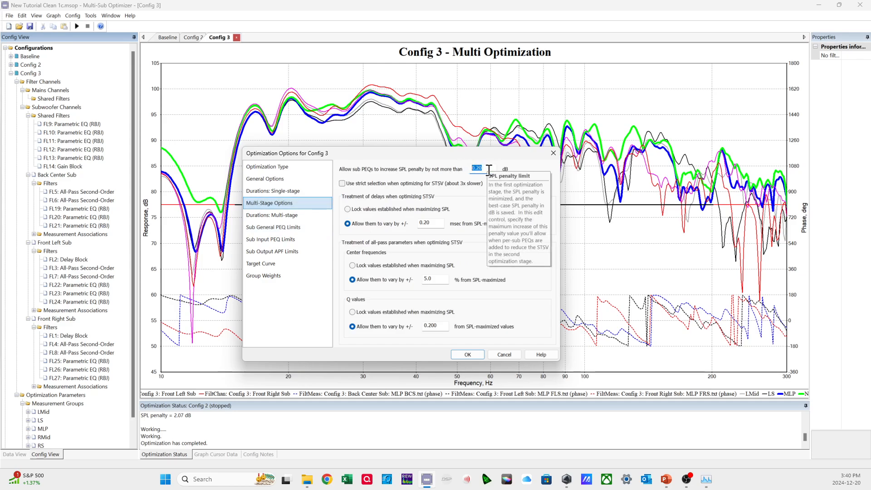
left_click(307, 240)
left_click(293, 227)
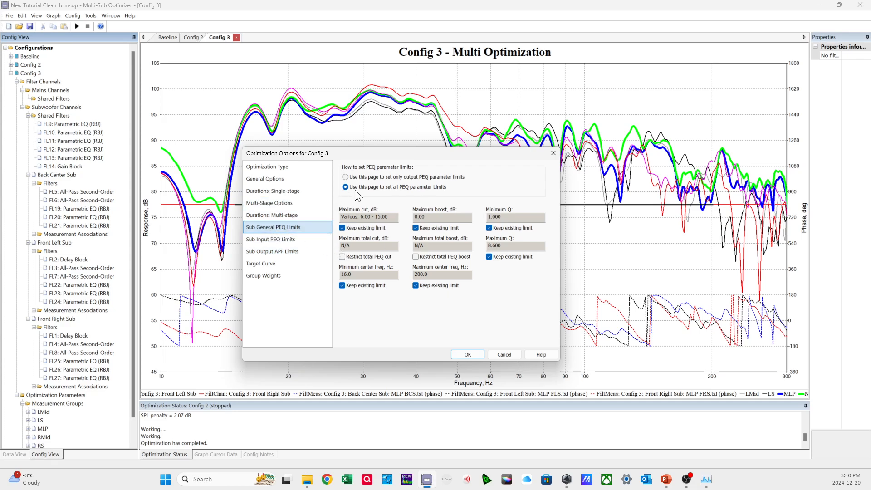
mouse_move(429, 191)
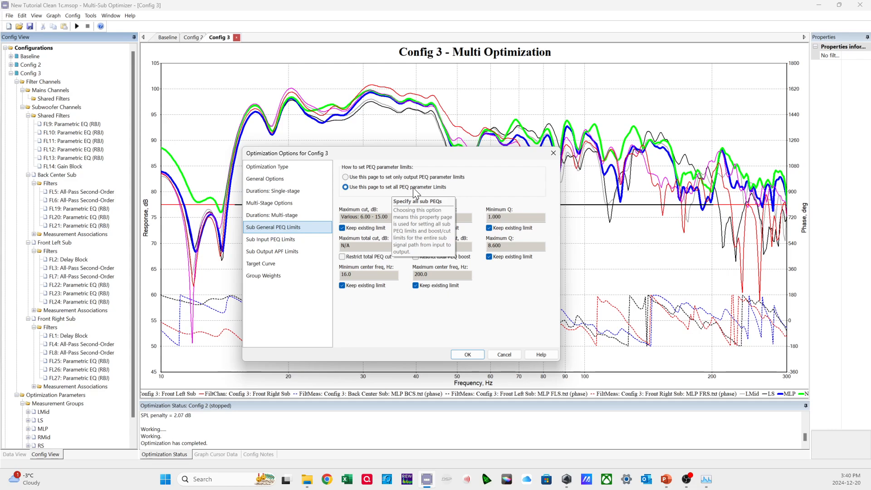
left_click(410, 177)
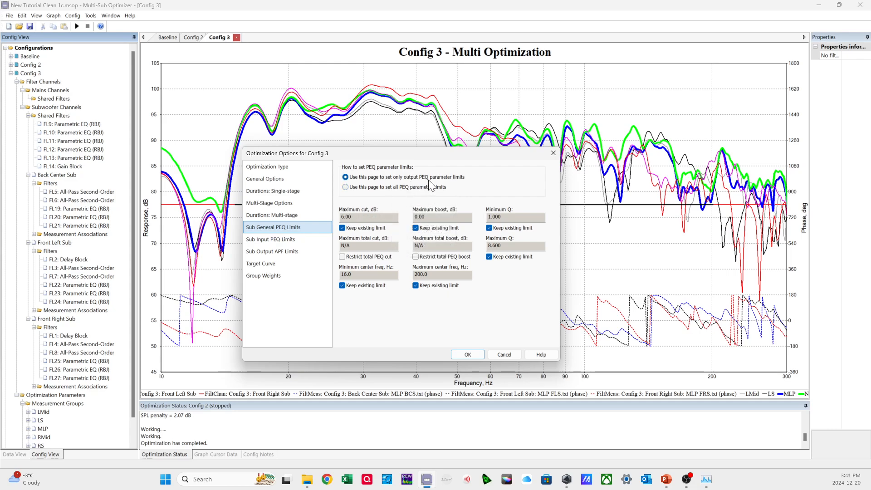
left_click_drag(437, 157, 405, 108)
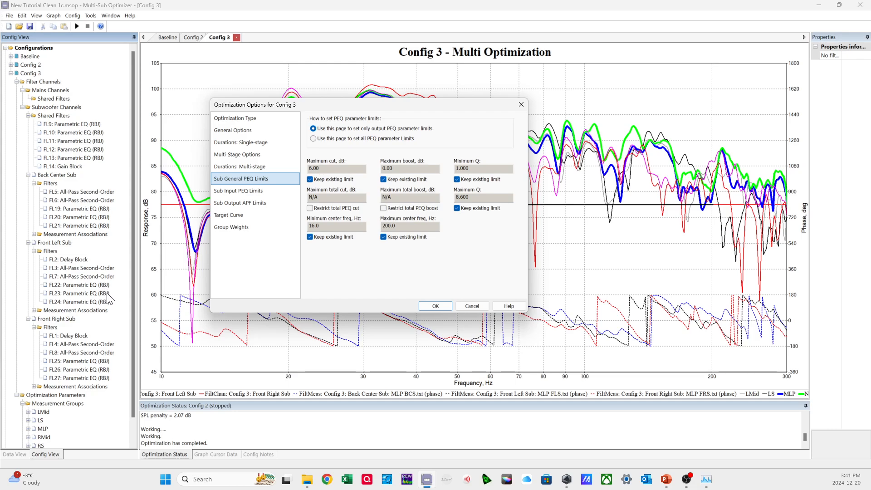
Try restricting the total output PEQ cut to 6 dB, and remove the restriction.
left_click(341, 207)
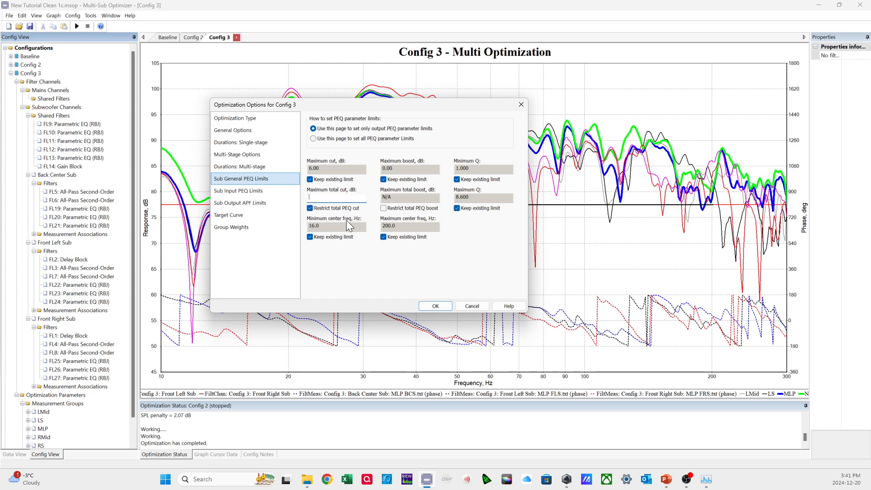
type("6")
left_click(407, 198)
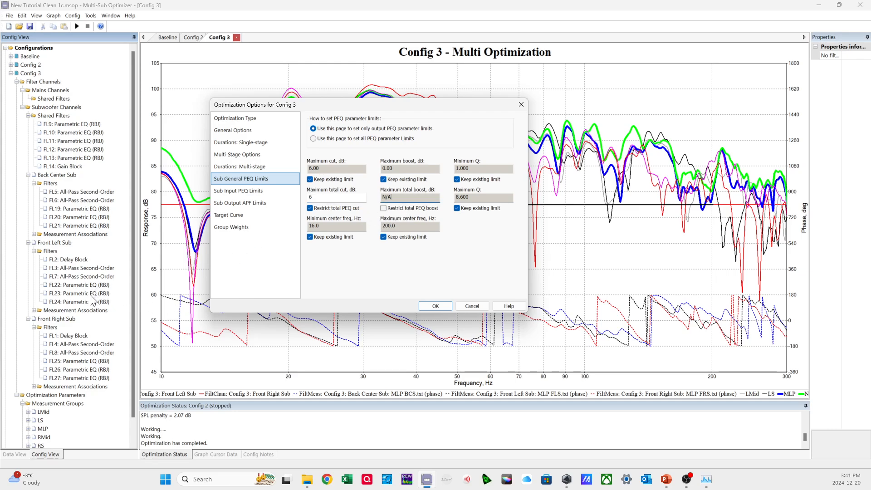
left_click(324, 198)
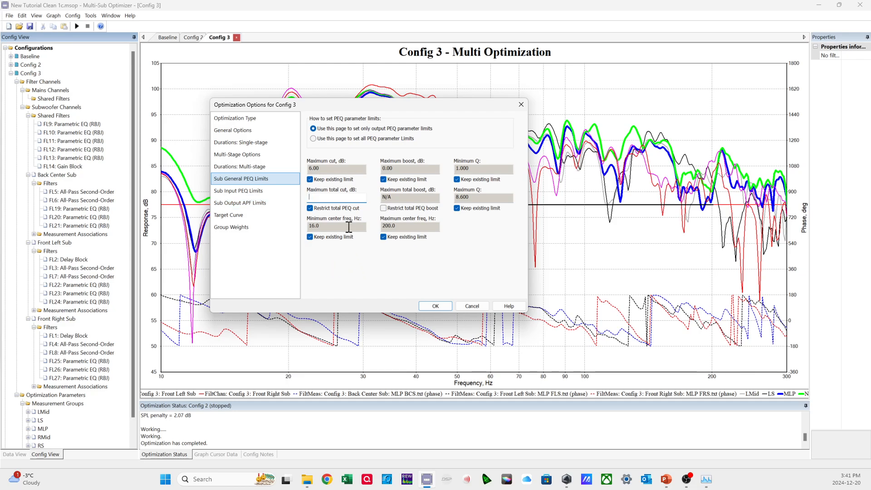
left_click(331, 209)
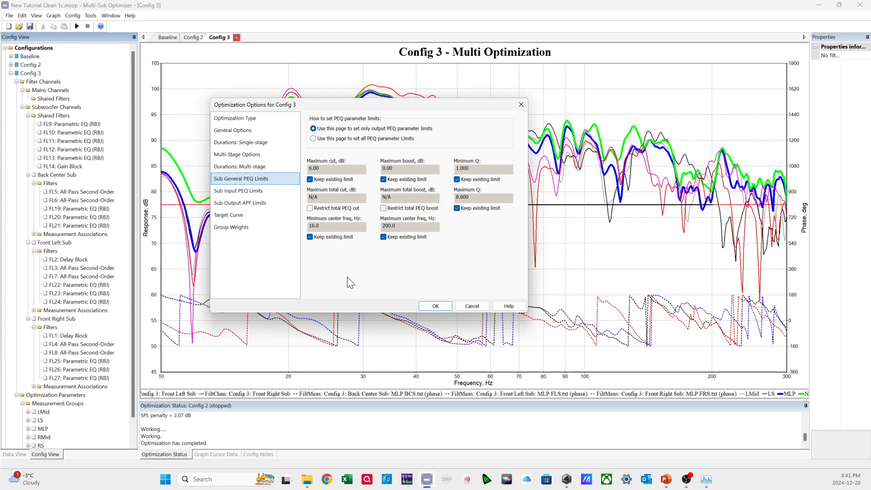
Use the sub input PEQ limits to control only the input PEQ parameters, keeping the existing limits.
left_click(261, 191)
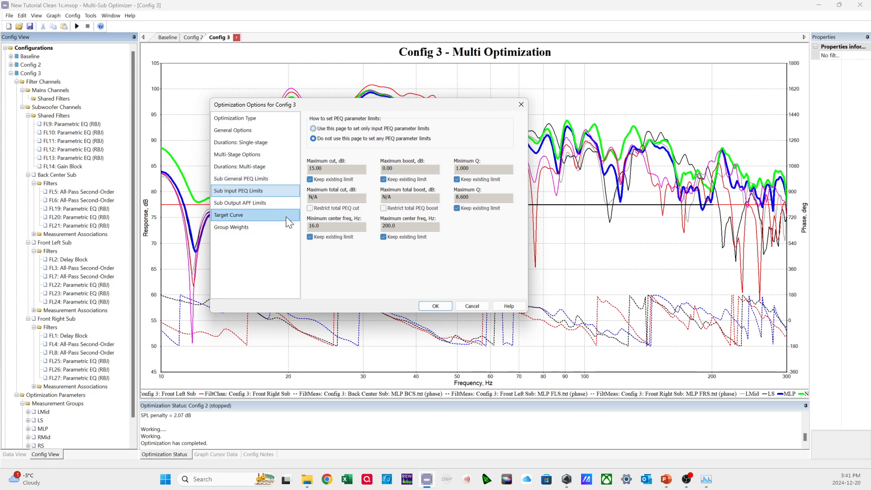
left_click_drag(398, 104, 496, 136)
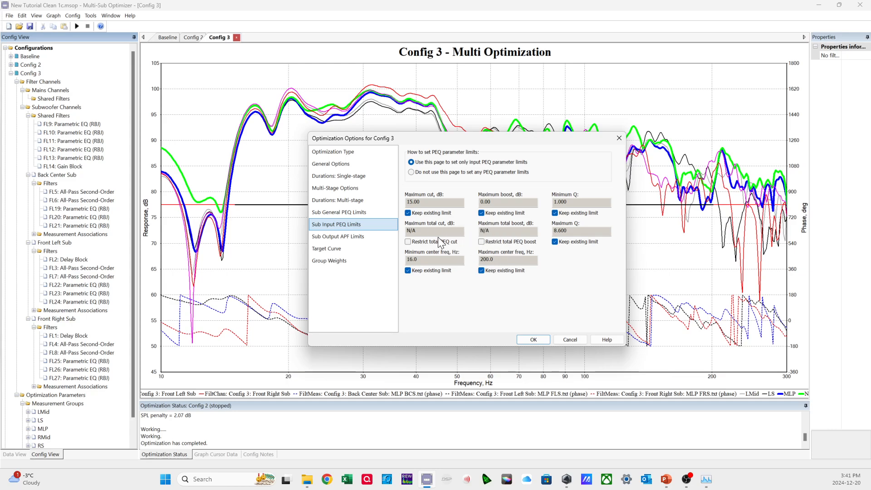
mouse_move(437, 247)
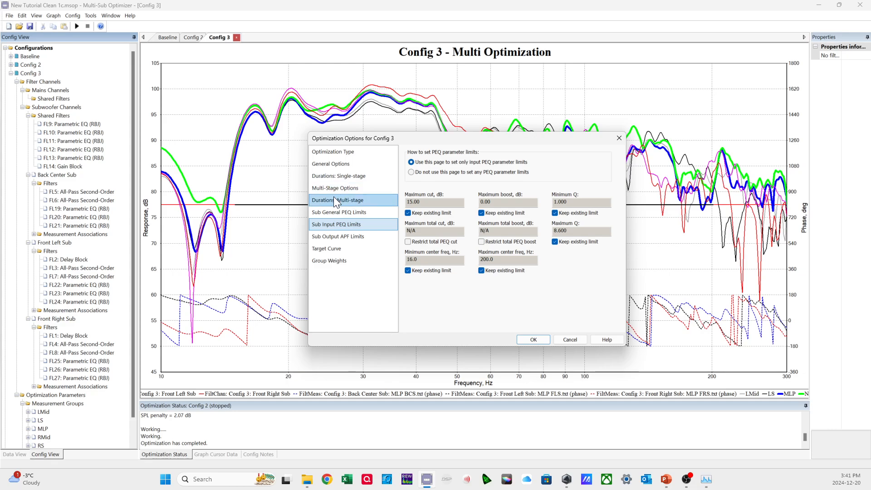
left_click_drag(424, 138, 452, 308)
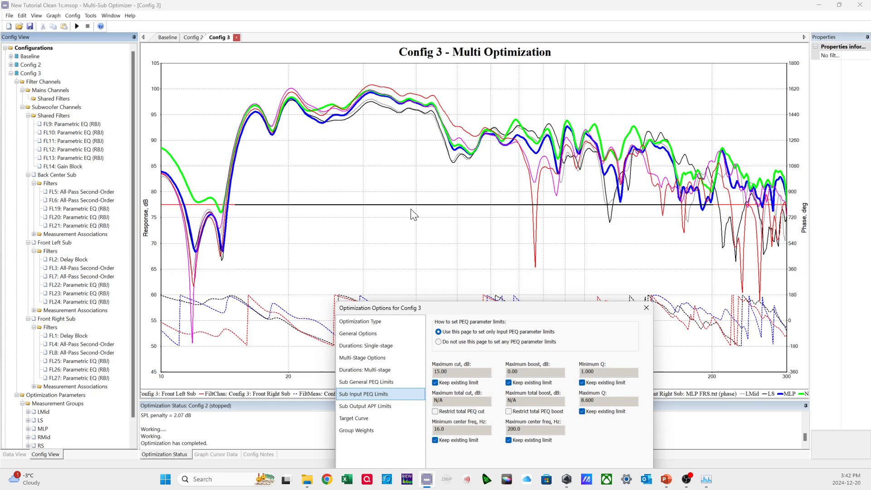
left_click_drag(464, 308, 451, 245)
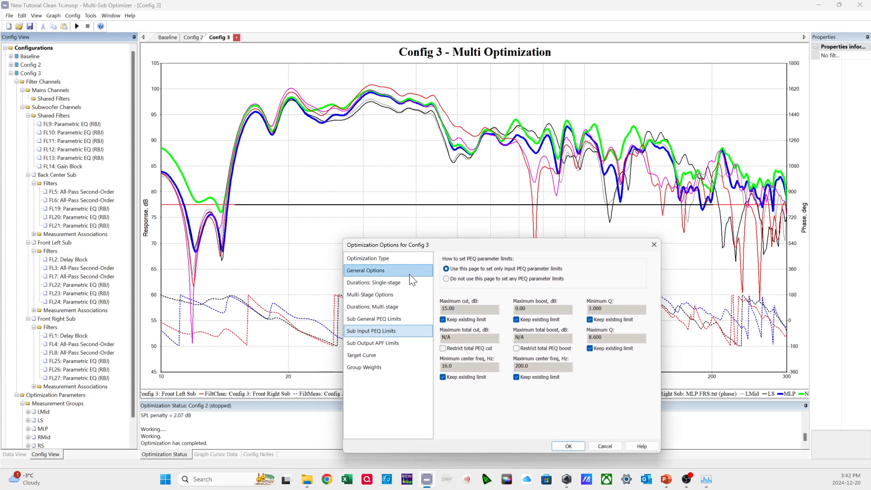
left_click_drag(461, 247, 462, 228)
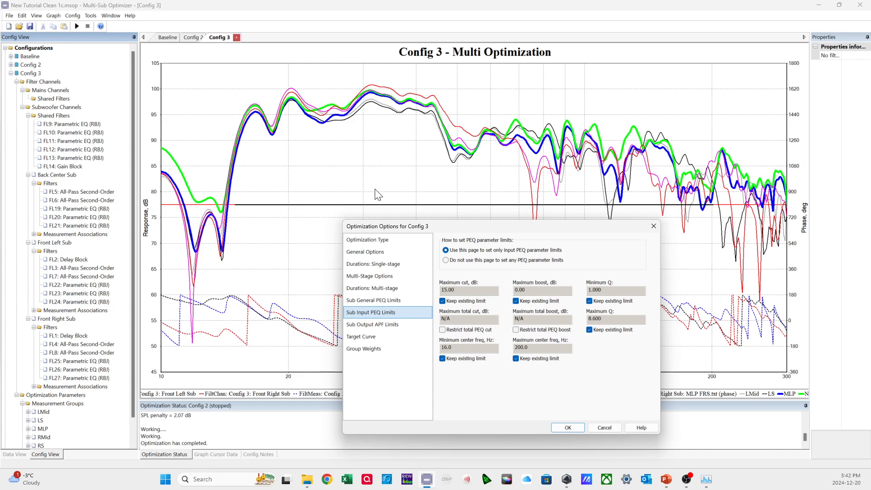
left_click_drag(457, 225, 418, 177)
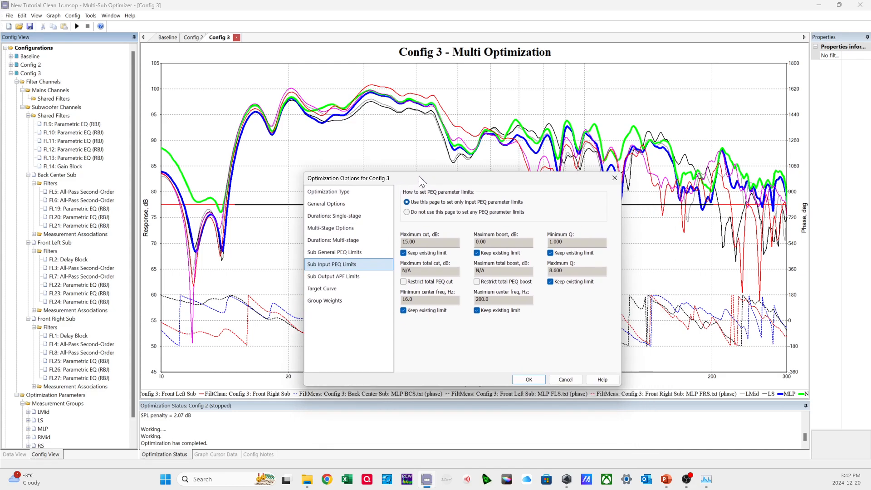
Review the sub output APF limits, target curve and group weights, and accept the optimization options for Config 3.
left_click(349, 276)
left_click(339, 284)
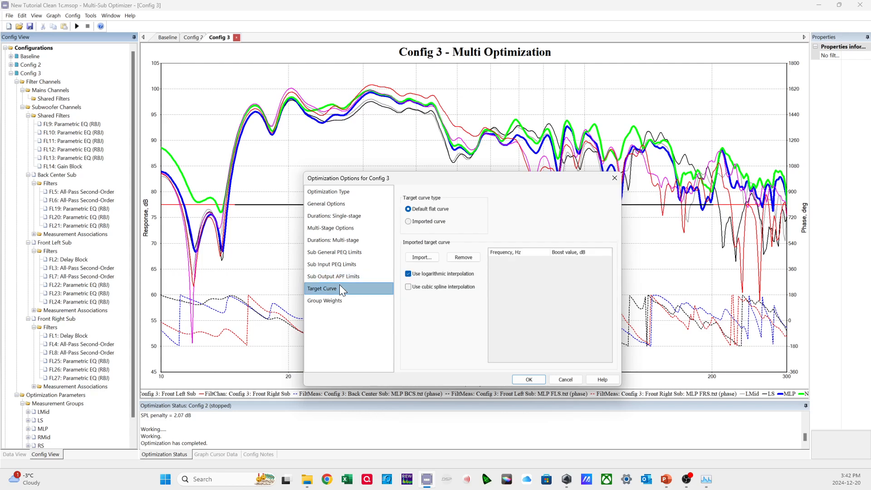
left_click(336, 298)
left_click(333, 288)
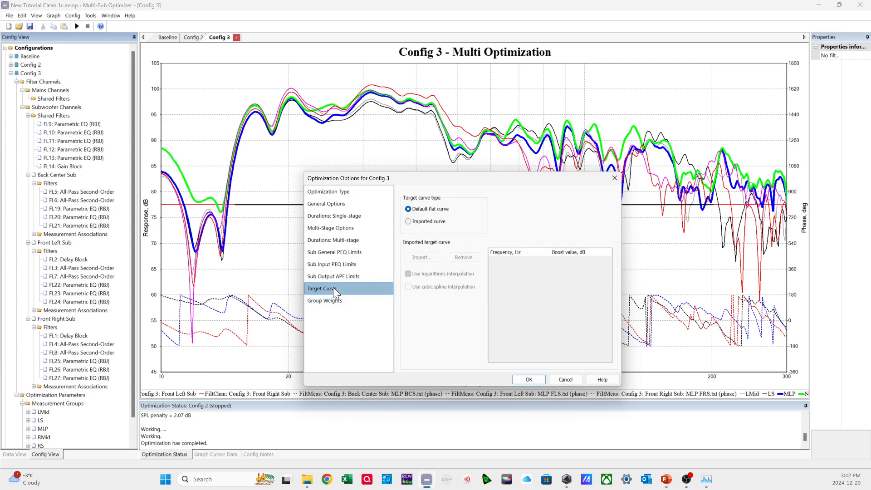
left_click(341, 300)
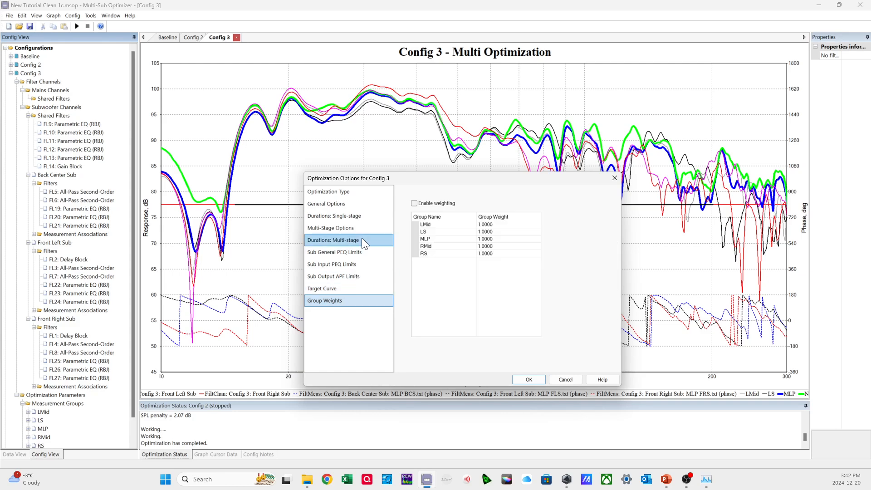
left_click(529, 379)
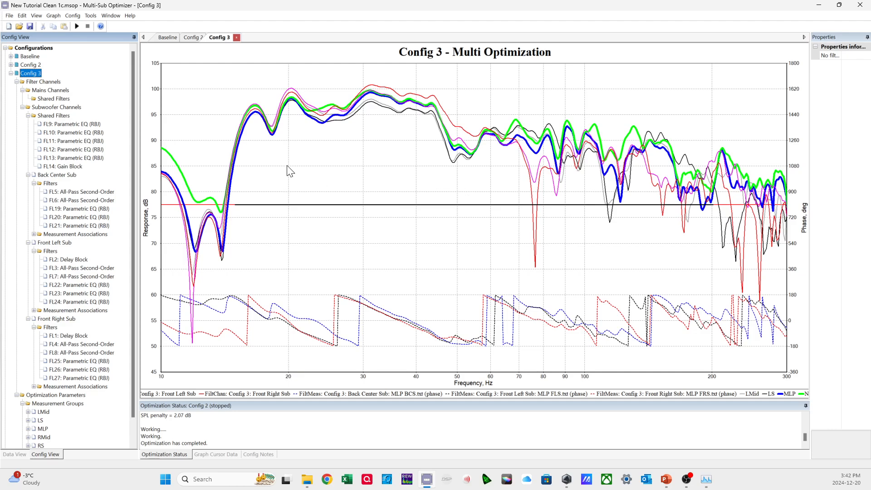
right_click(30, 77)
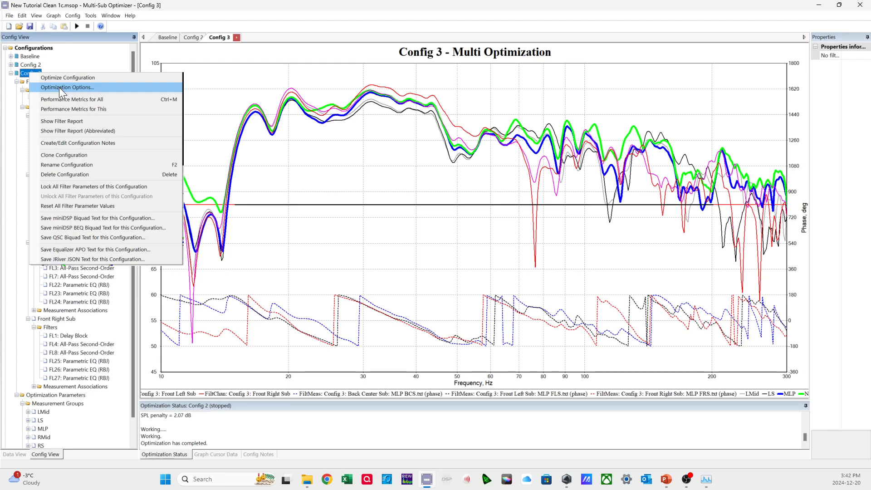
left_click(59, 78)
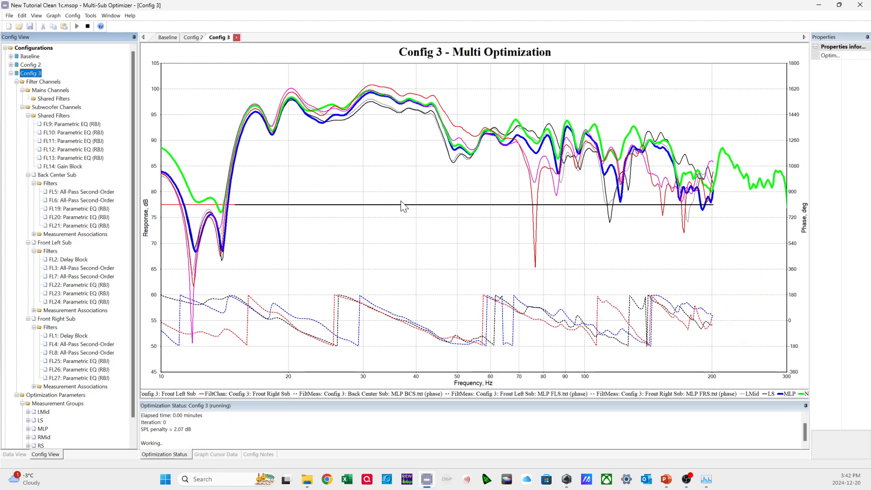
left_click(87, 25)
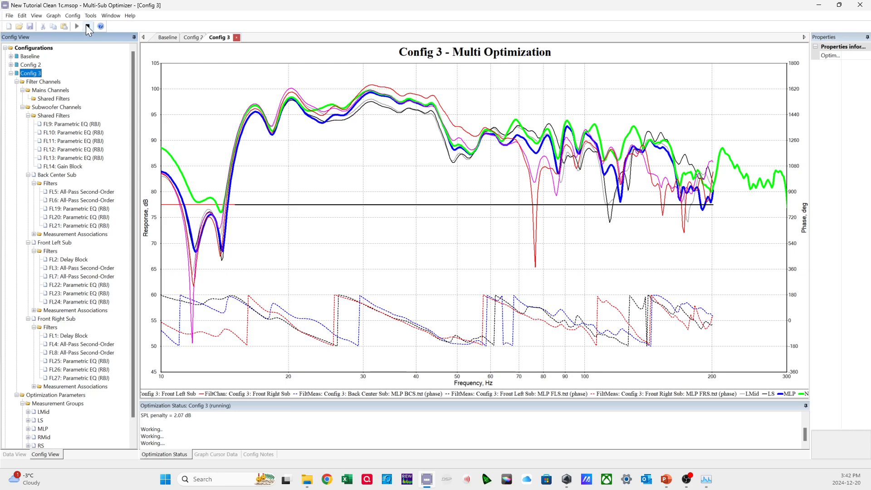
left_click(473, 262)
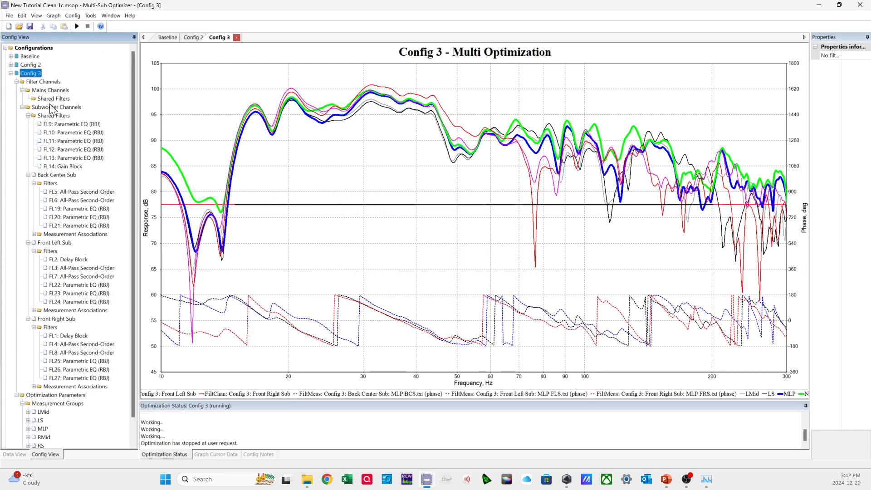
Reset all filter parameter values of Config 3, run its optimization and accept the results.
right_click(34, 71)
left_click(75, 203)
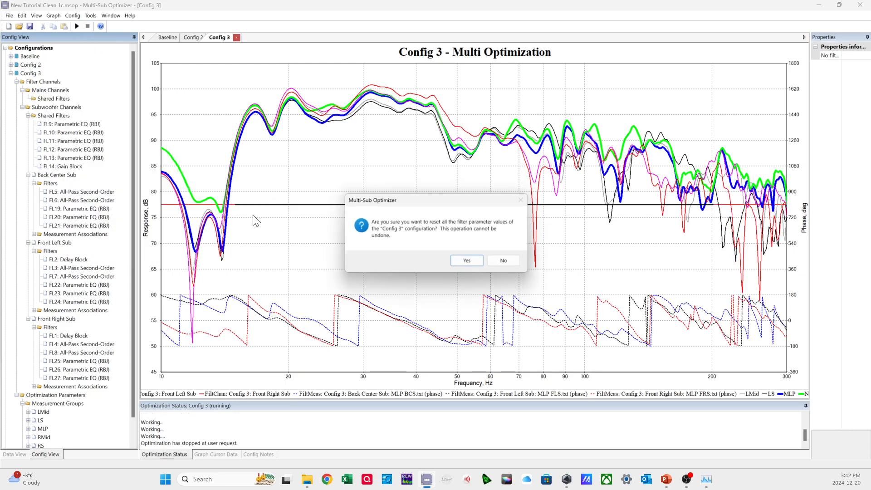
left_click(468, 263)
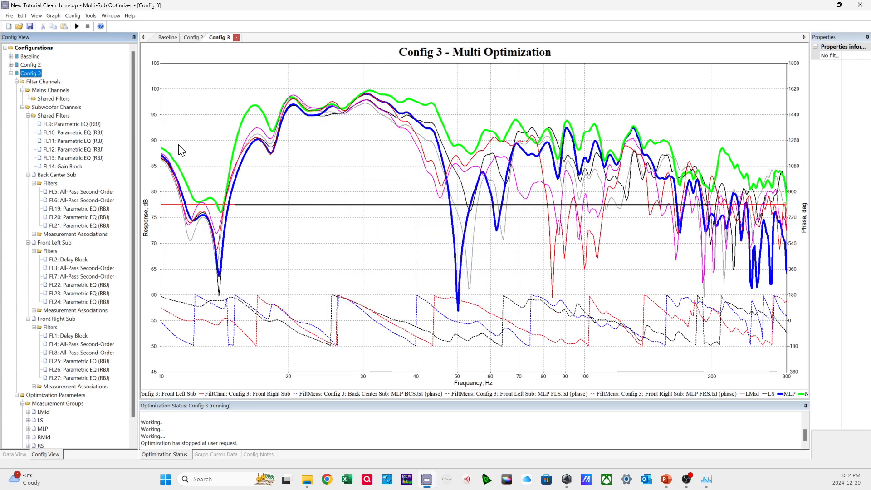
right_click(33, 72)
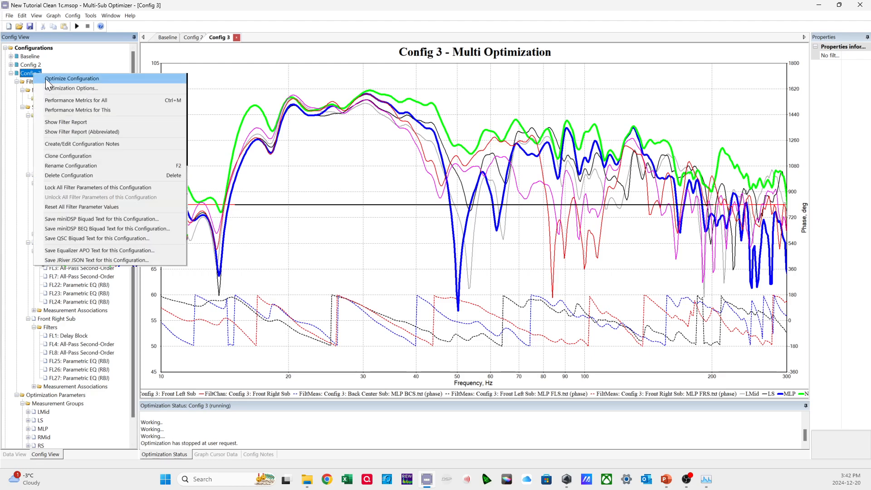
left_click(45, 78)
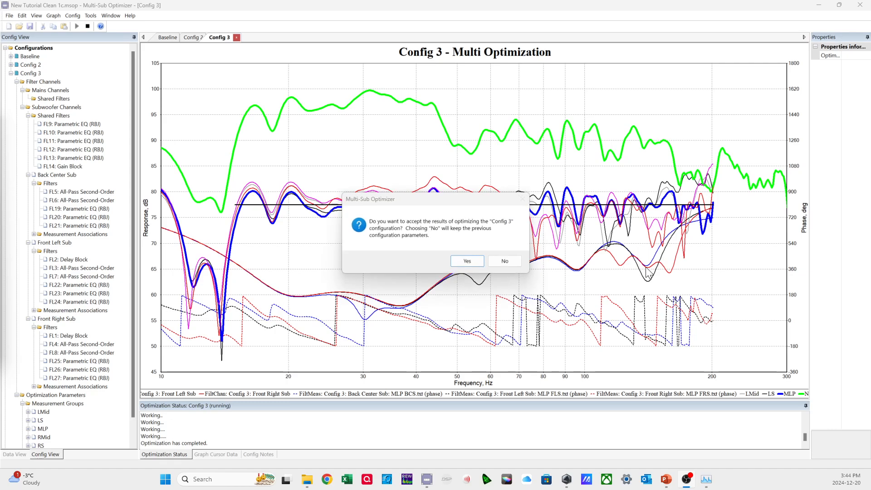
left_click(467, 260)
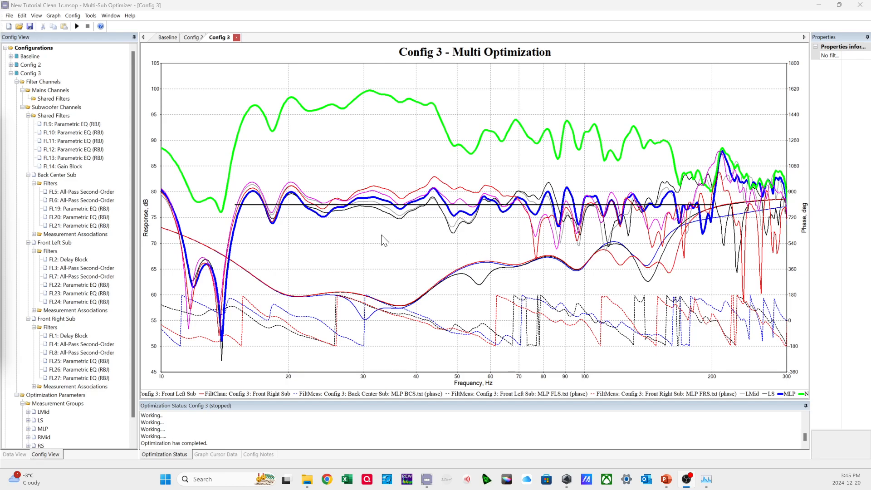
Inspect the gain value of the FL14 gain block in the subwoofer shared filters.
left_click(86, 158)
left_click(76, 167)
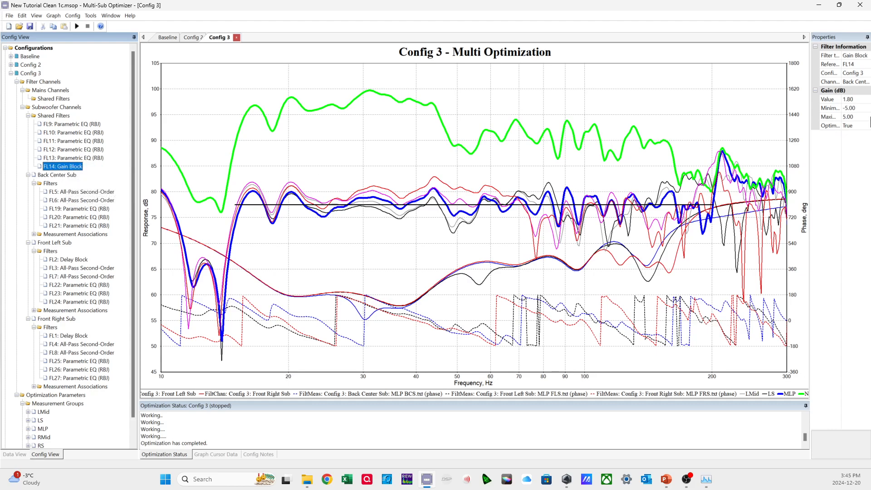
left_click(846, 99)
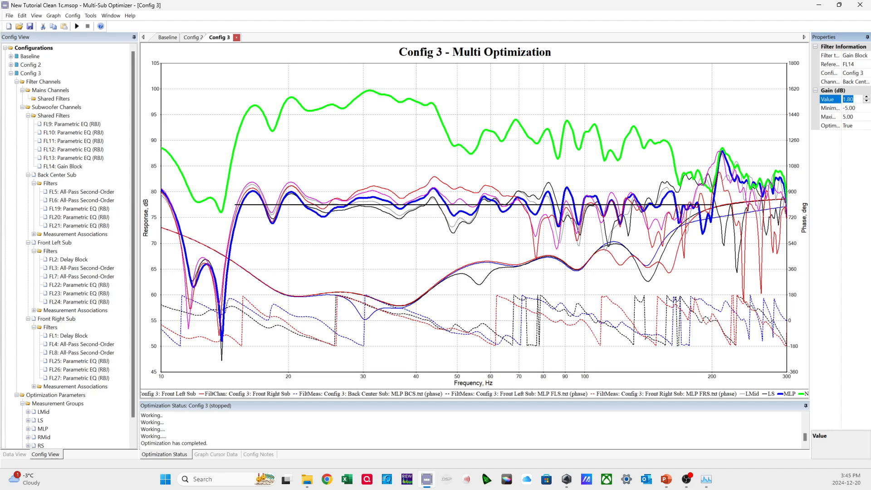
Set Config 3's multi-stage options to let sub PEQs increase the SPL penalty by at most 1 dB.
right_click(33, 74)
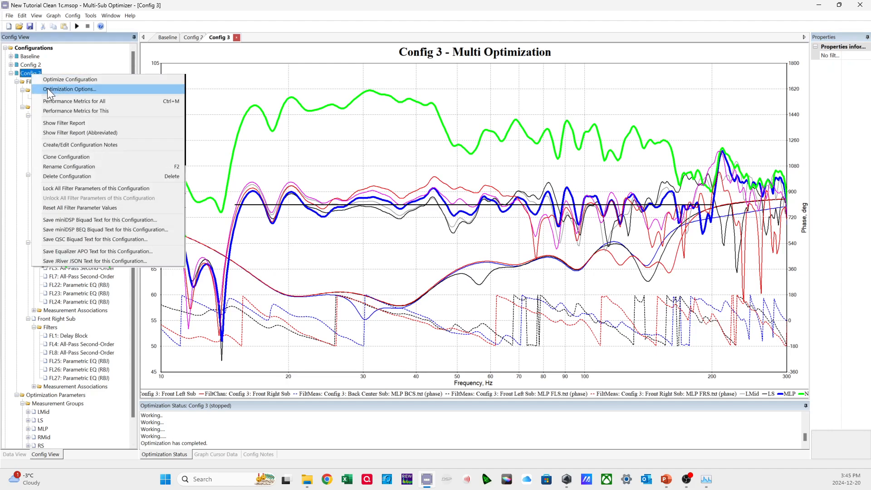
left_click(47, 88)
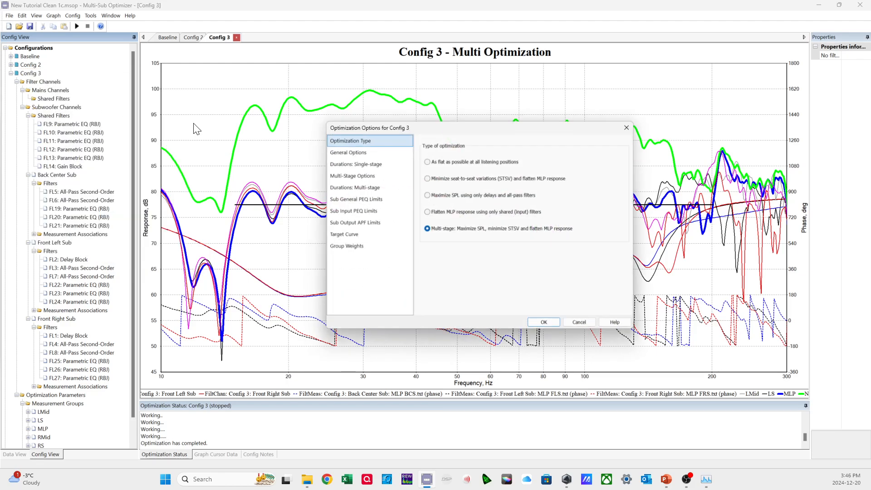
left_click(348, 173)
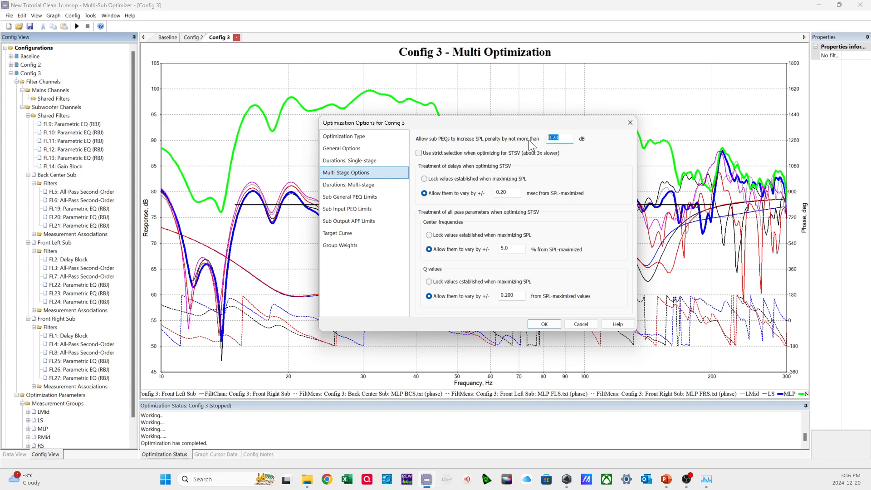
type("1")
left_click(382, 185)
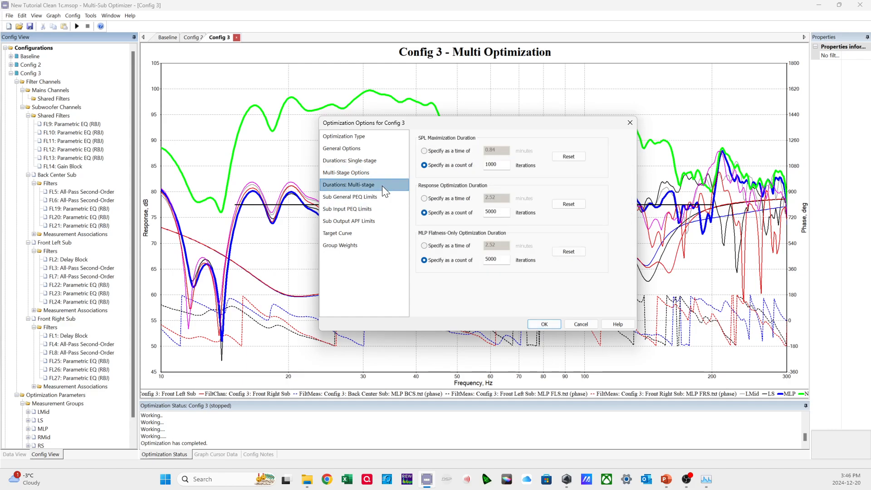
left_click(379, 177)
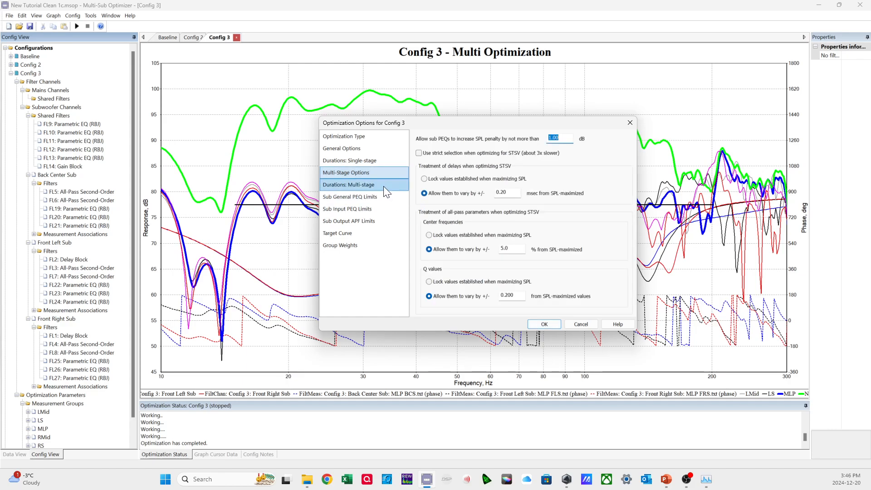
Set the response and MLP flatness-only optimization durations to 20000 iterations each, enter a new SPL maximization count, and accept the options.
left_click(383, 186)
left_click_drag(503, 211, 466, 218)
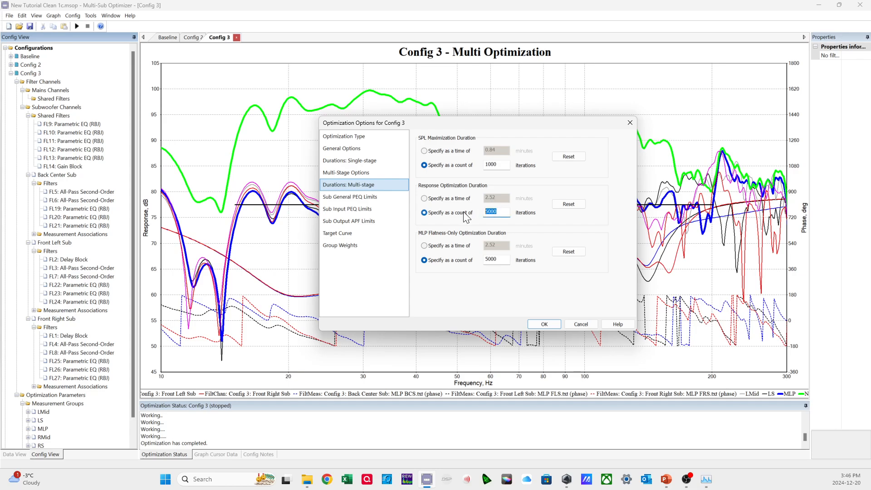
type("1")
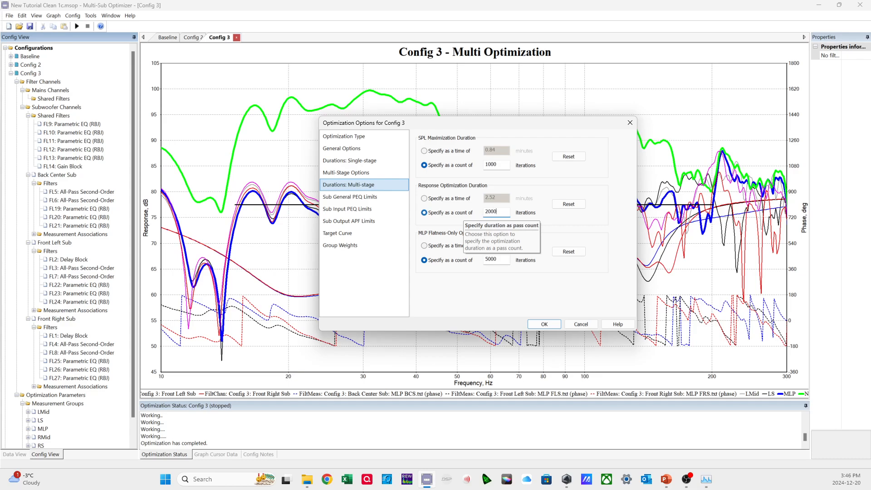
left_click_drag(501, 260, 472, 263)
type("20000")
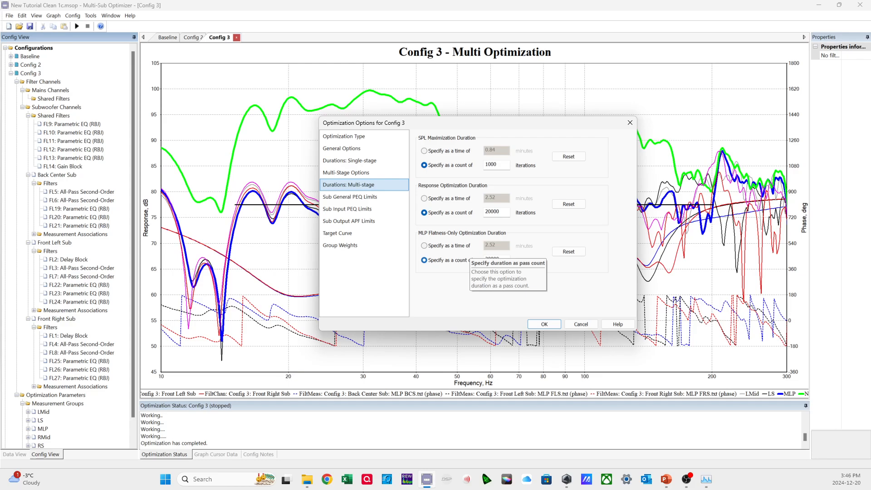
left_click_drag(506, 165, 470, 164)
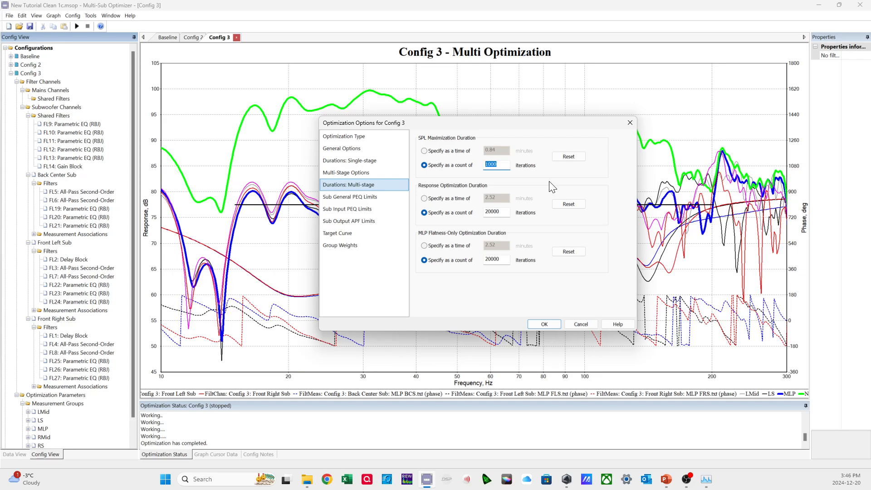
type("20")
left_click(544, 323)
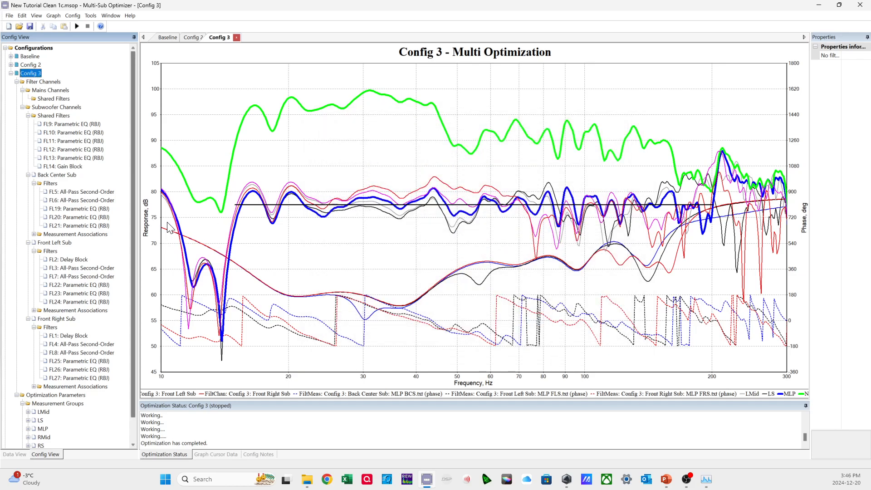
Check the shared subwoofer PEQ filters and reset all filter parameter values of Config 3.
left_click(94, 158)
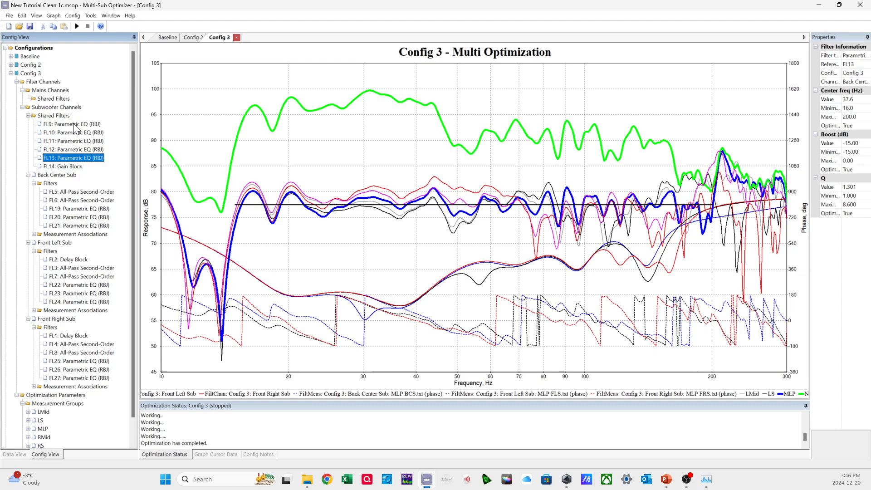
left_click(59, 116)
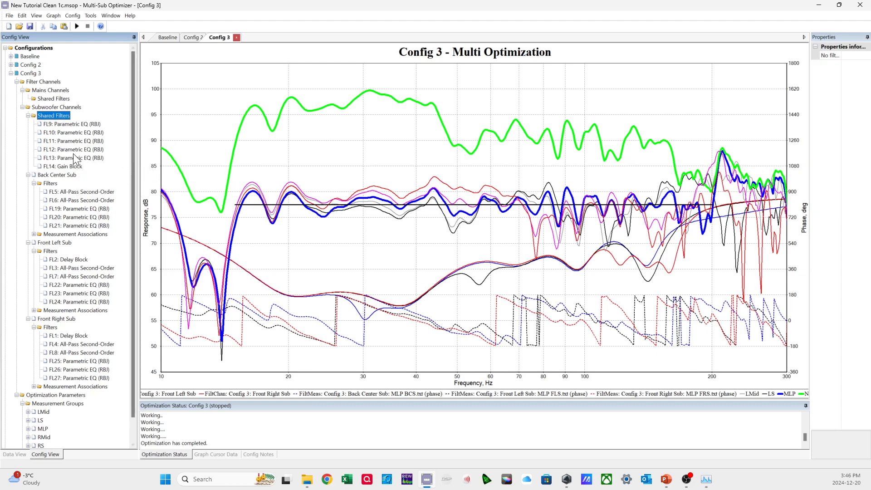
right_click(34, 73)
left_click(69, 206)
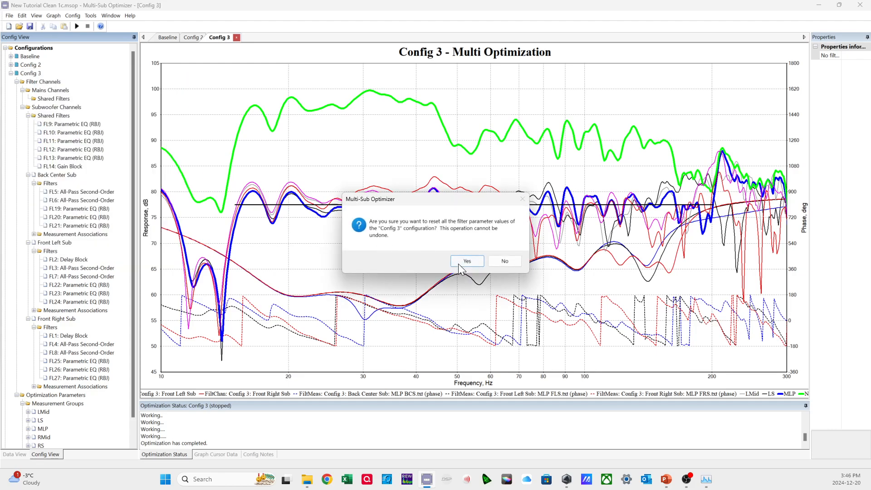
left_click(457, 260)
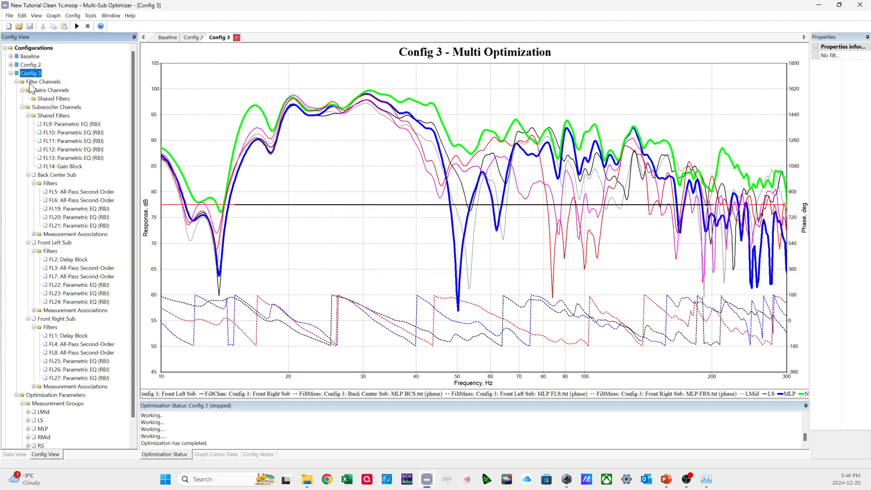
Copy the FL9 parametric EQ and paste five more copies into the subwoofer shared filters.
left_click(61, 124)
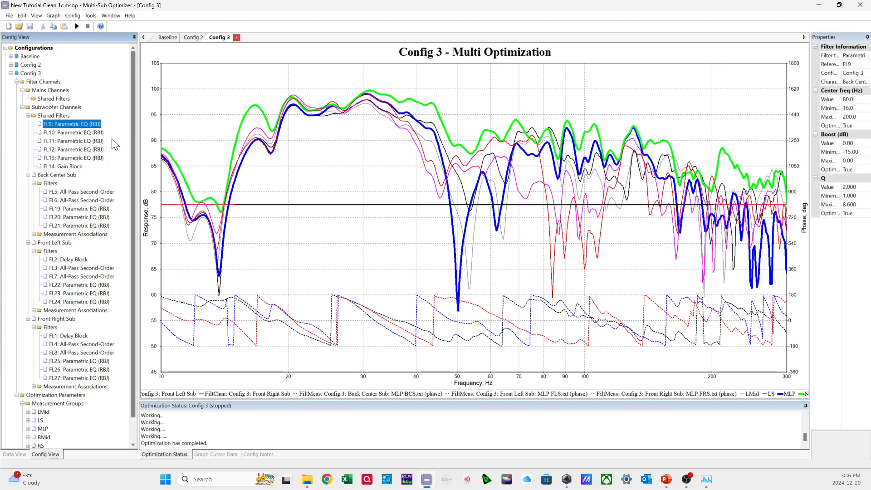
left_click(58, 117)
key("ctrl+v")
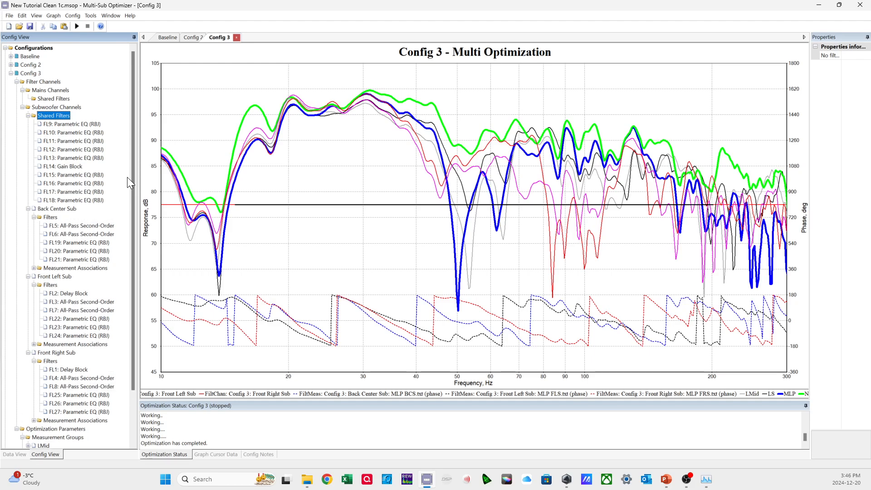
Add one copied Back Center Sub parametric EQ to each of the Back Center, Front Left and Front Right Sub filters, deleting the surplus Front Left copy.
left_click(74, 252)
left_click(51, 226)
key("ctrl+v")
left_click(51, 302)
key("ctrl+v")
key("ctrl+v")
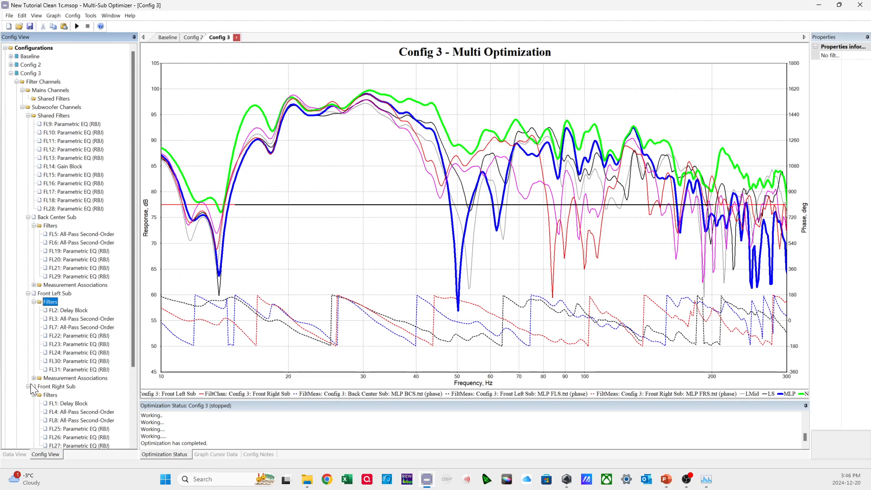
scroll(66, 384, "down", 2)
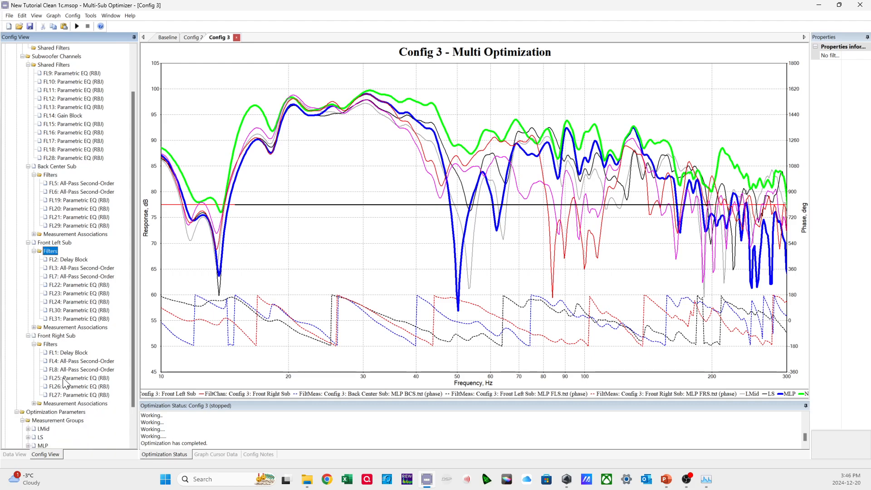
left_click(50, 343)
key("ctrl+v")
right_click(79, 318)
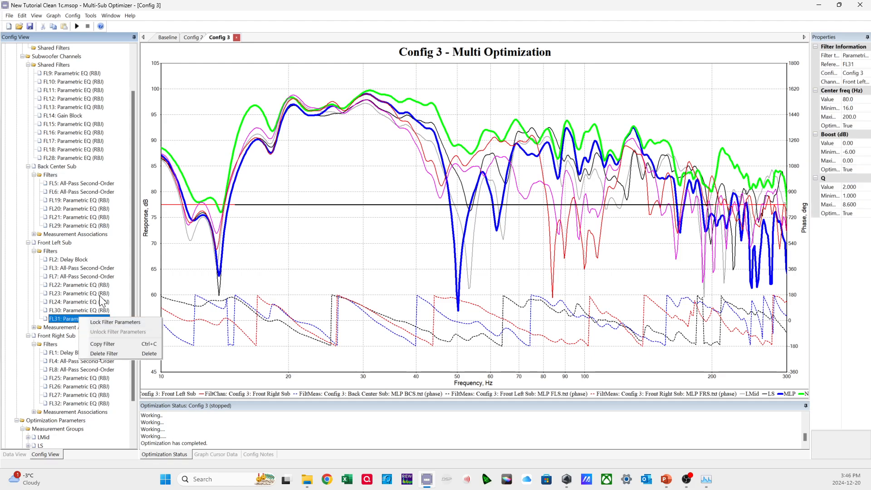
left_click(104, 353)
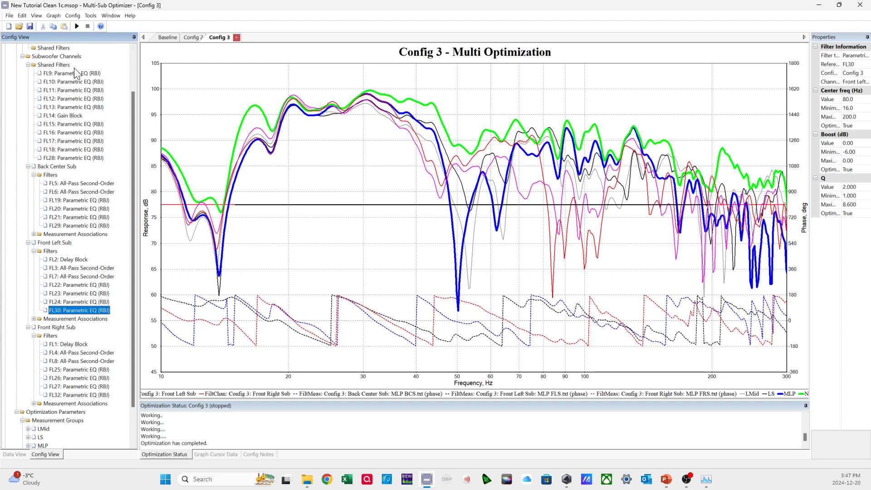
Save the project and start optimizing Config 3 with the added filters.
left_click(29, 26)
scroll(66, 120, "up", 2)
right_click(30, 73)
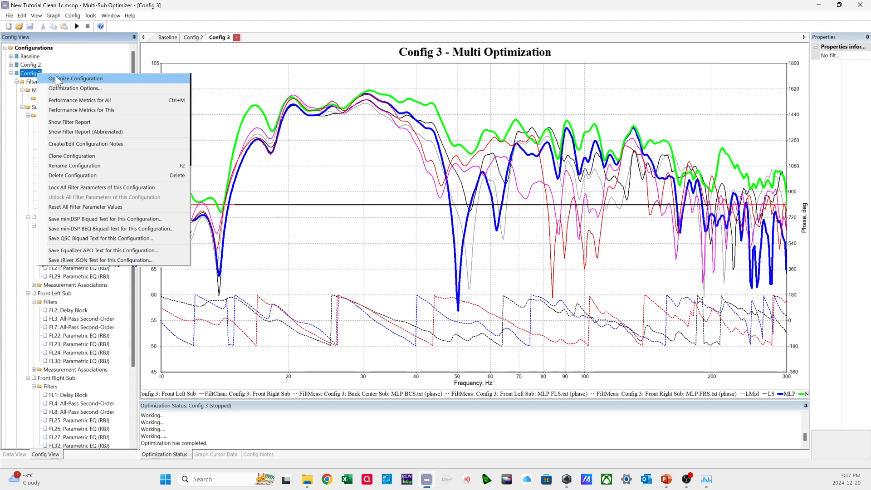
left_click(55, 79)
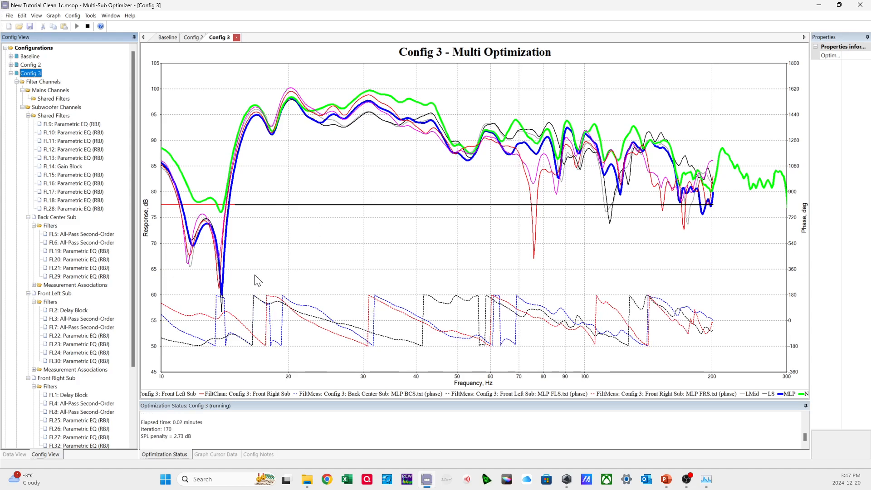
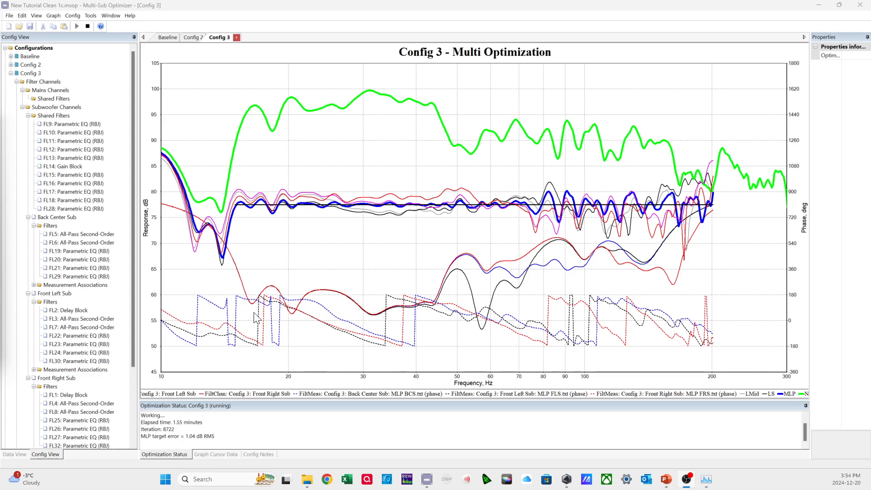
Stop the Config 3 optimization and check the Front Left and Front Right Sub delay blocks and the Back Center Sub filter FL20.
left_click(88, 25)
left_click(462, 262)
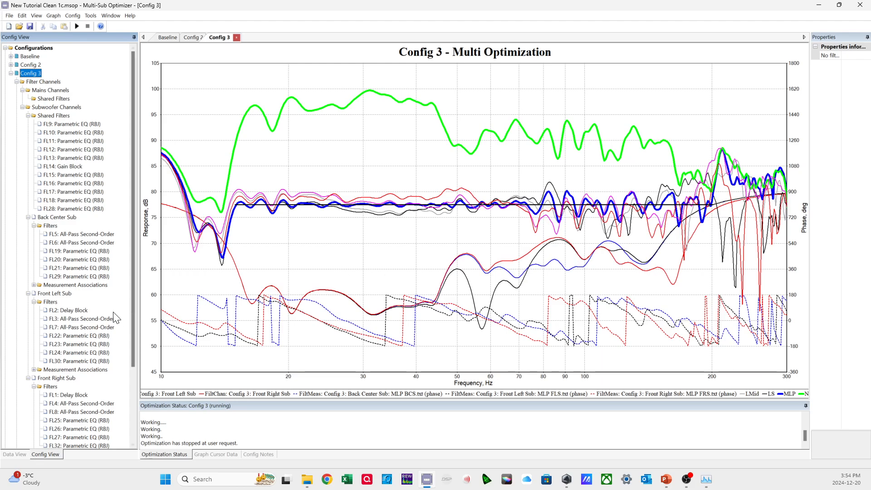
left_click(81, 311)
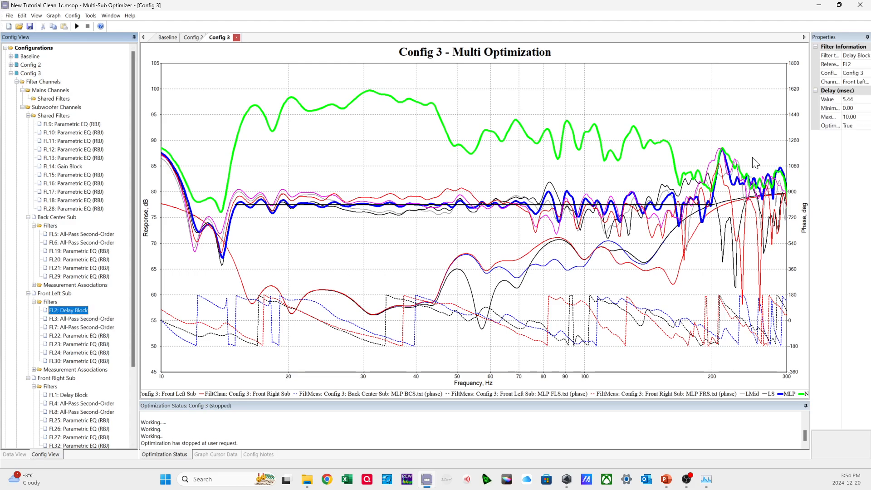
left_click(859, 100)
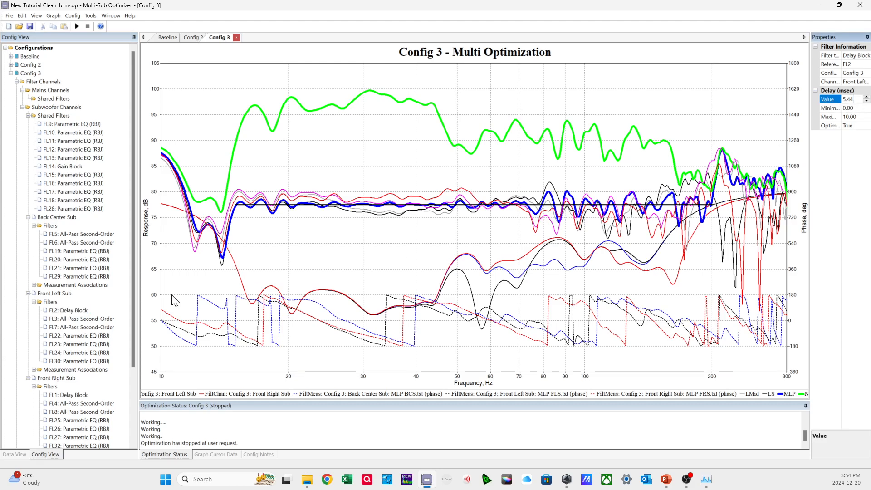
left_click(71, 396)
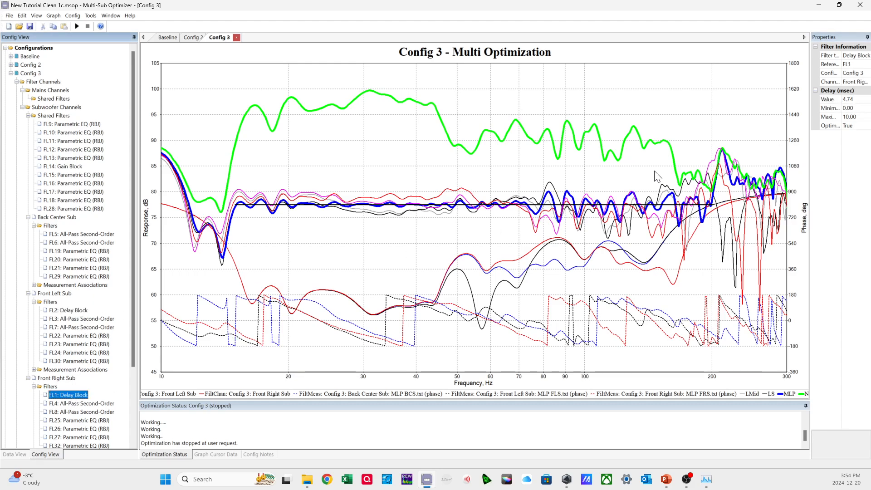
left_click(861, 98)
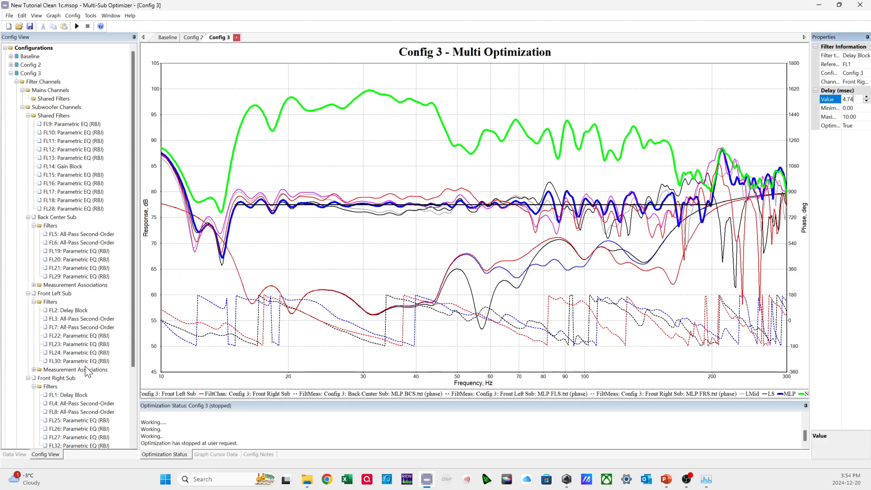
left_click(86, 261)
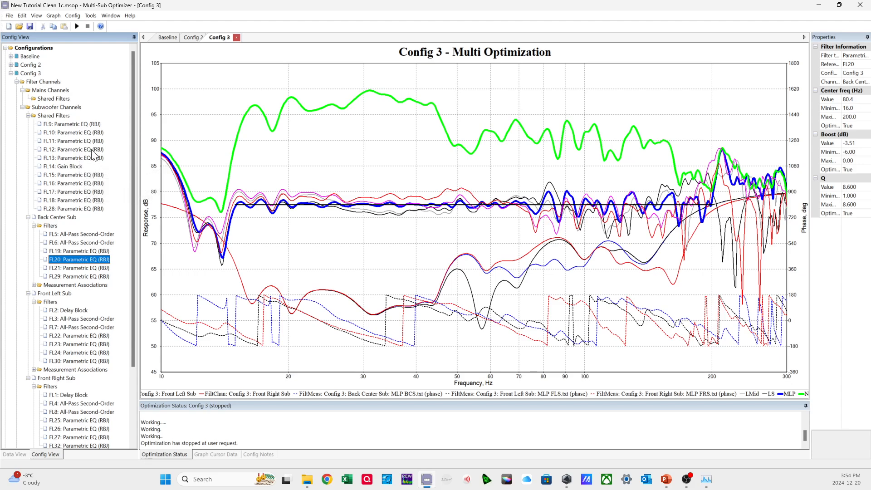
Open the performance metrics for all configurations and compare the overall results of Config 3, Config 2 and Baseline.
right_click(39, 76)
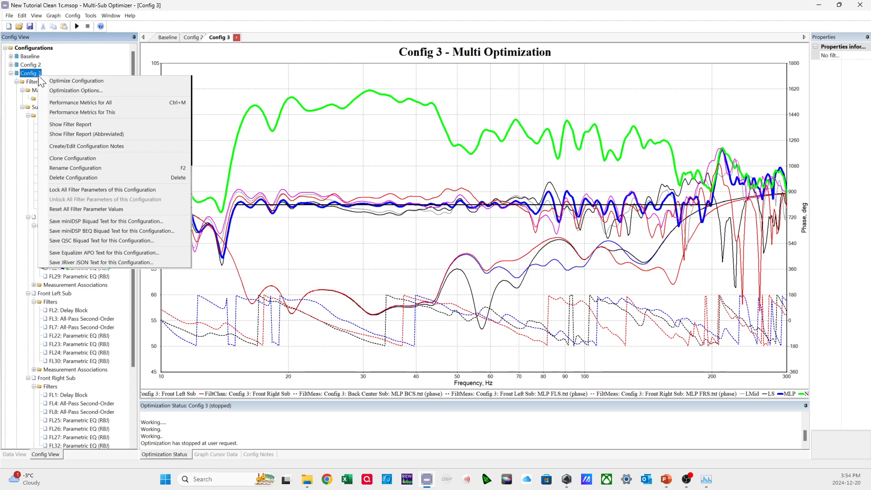
left_click(93, 103)
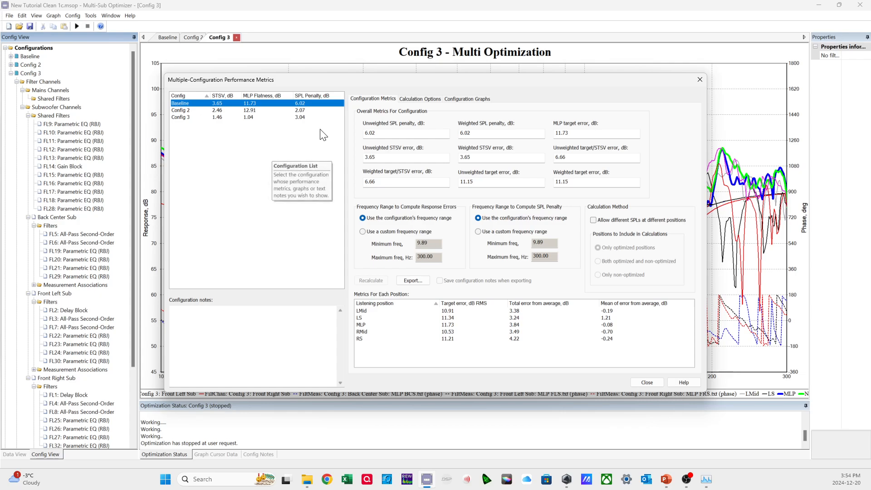
left_click_drag(342, 81, 368, 235)
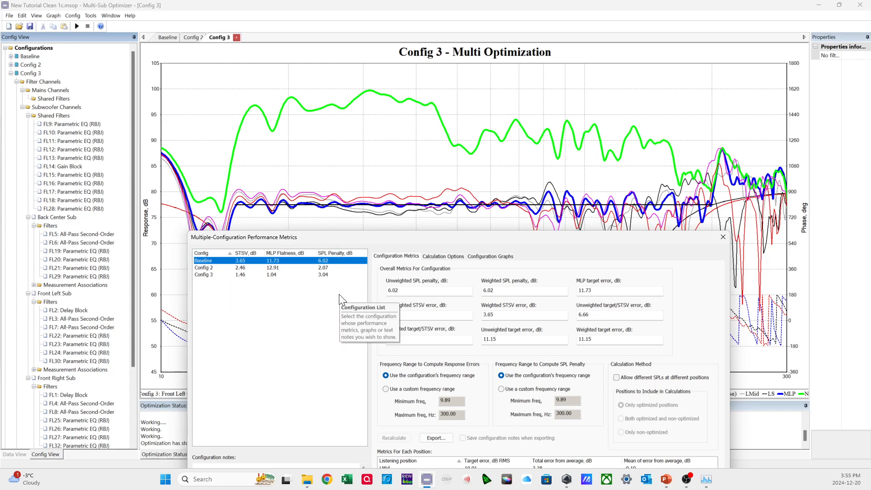
left_click(244, 275)
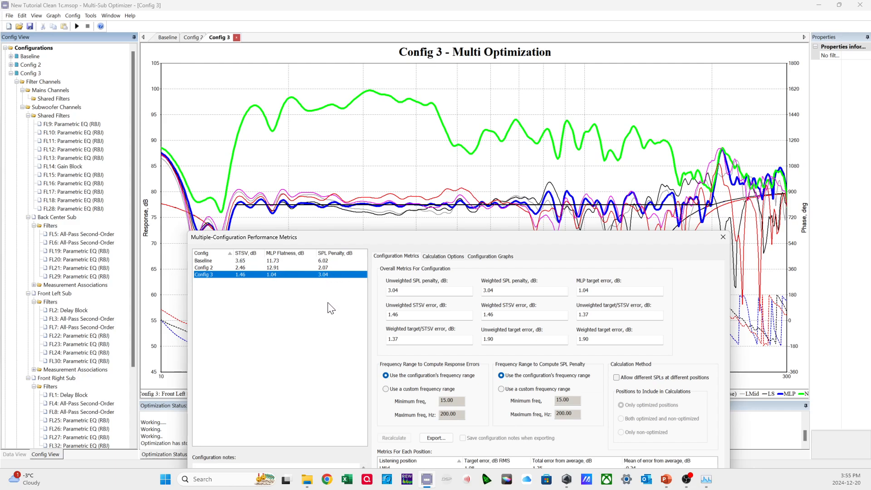
left_click(332, 321)
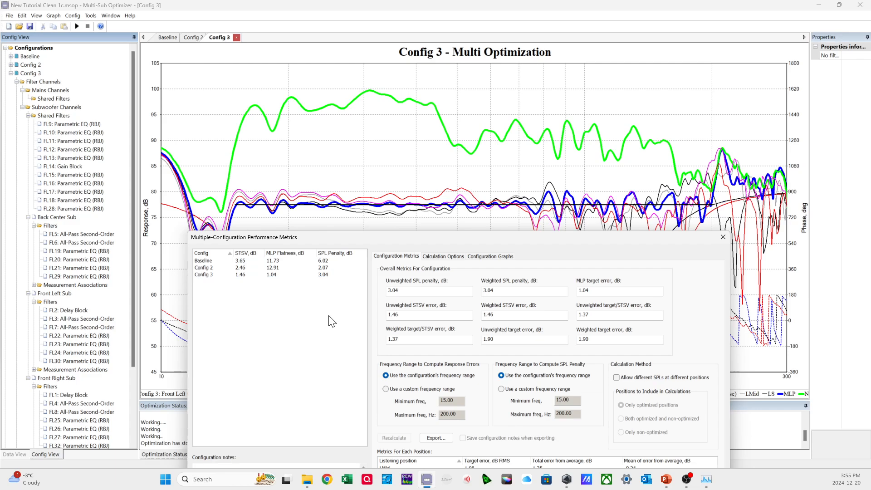
left_click(210, 268)
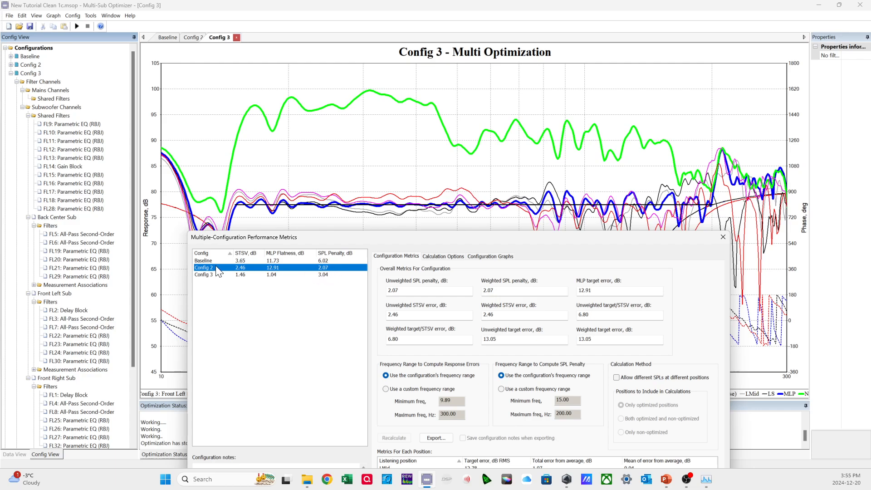
key("Up")
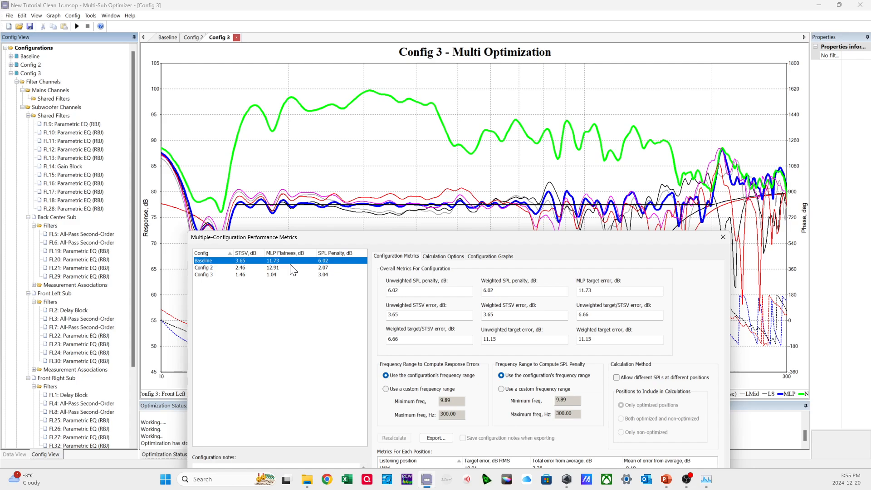
Compare the SPL penalty of Config 2 with that of Config 3 in the performance metrics.
left_click(279, 268)
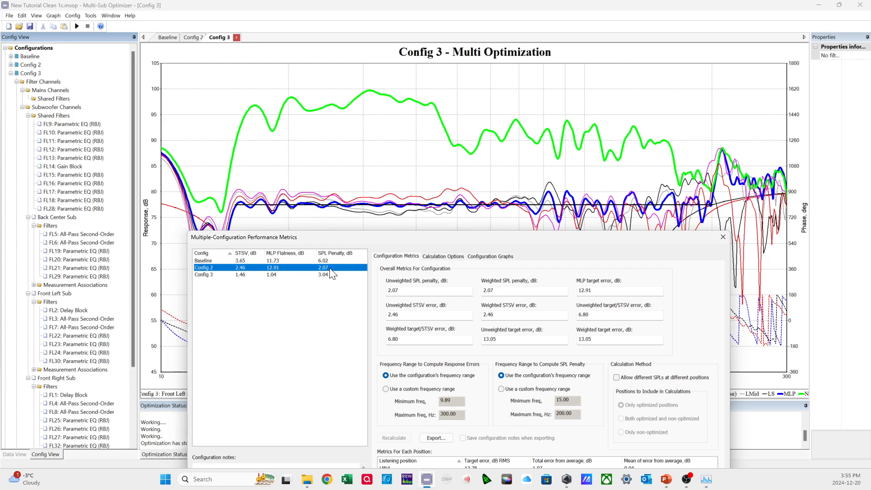
left_click(336, 292)
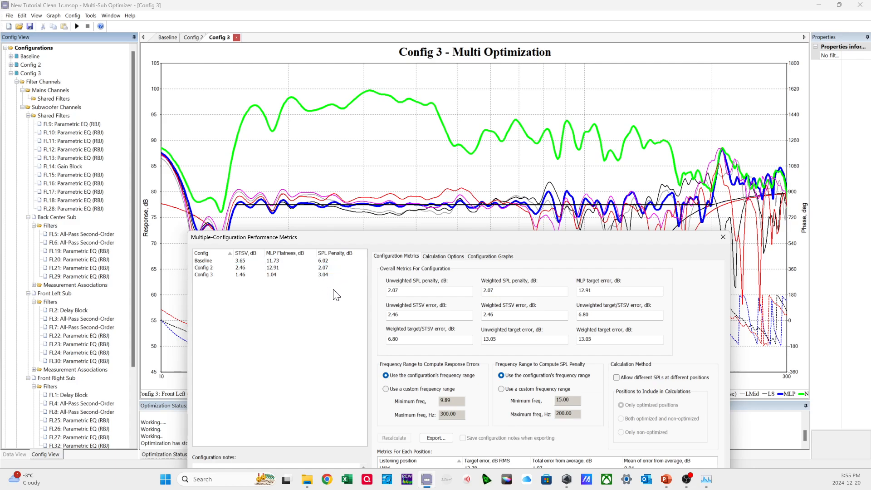
left_click(325, 267)
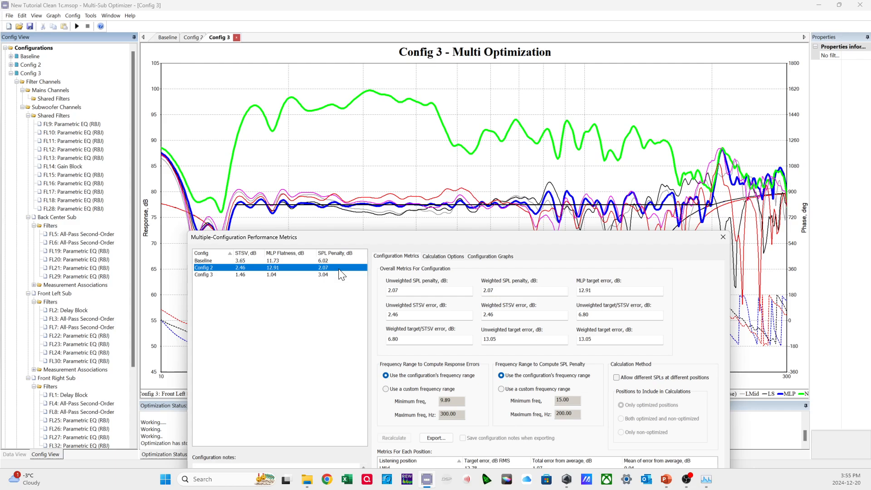
left_click(330, 275)
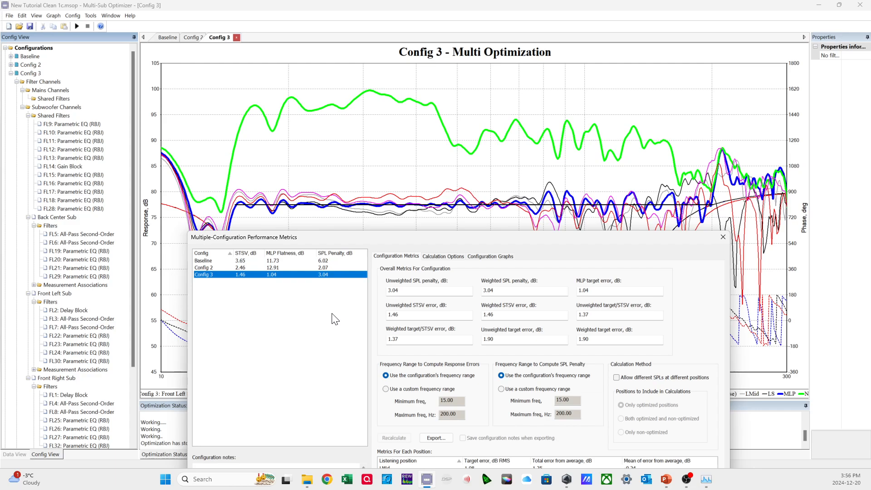
left_click(331, 267)
left_click(331, 275)
Review the overall and per-position error metrics of Config 3, and close the performance metrics.
left_click_drag(537, 238, 484, 111)
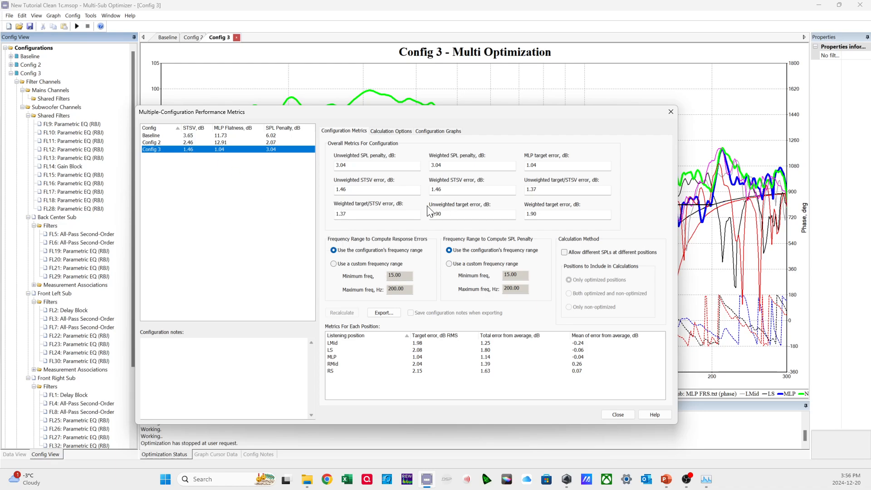
left_click_drag(396, 114, 472, 126)
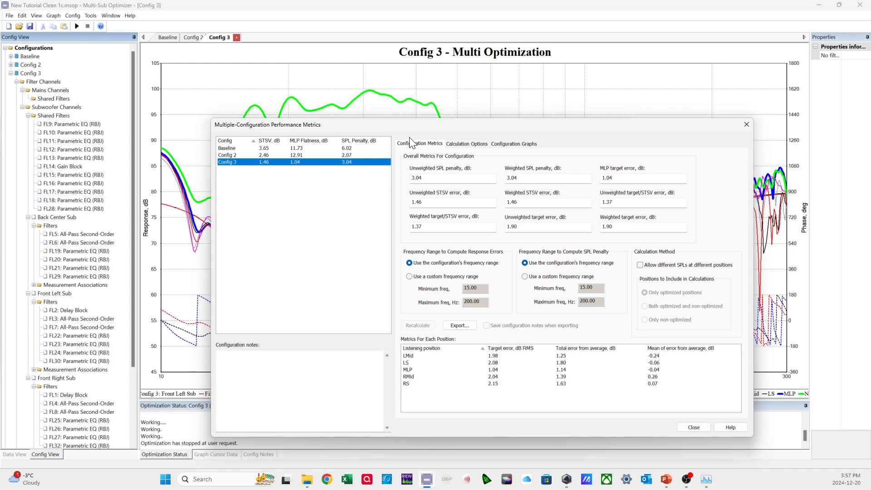
left_click_drag(431, 126, 0, 62)
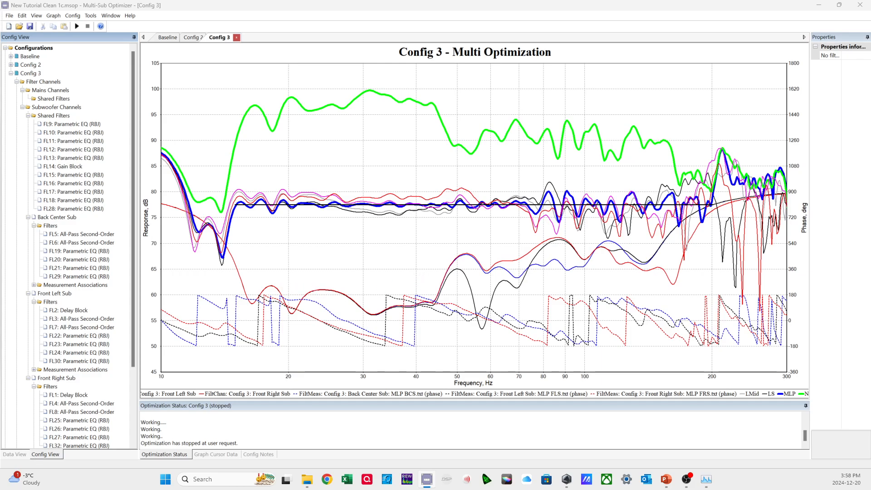
Set the minimum value of the Config 3 graph's x axis to 15 Hz.
right_click(336, 307)
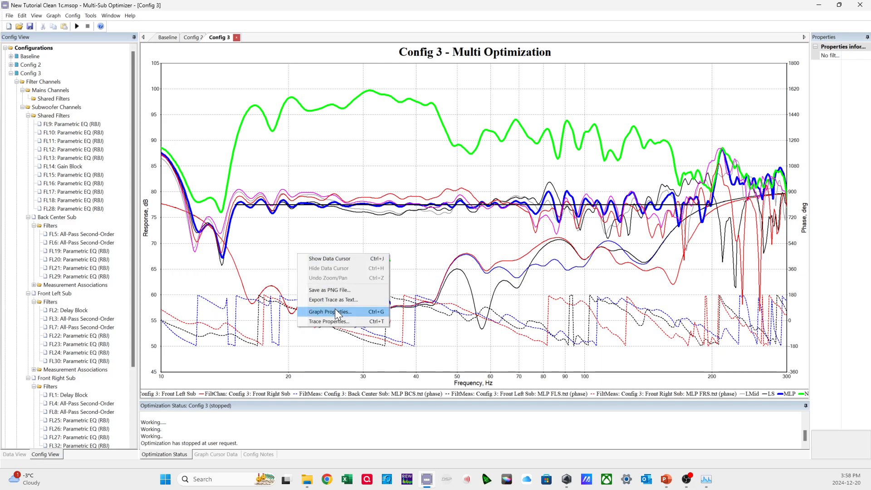
left_click(363, 362)
left_click(355, 154)
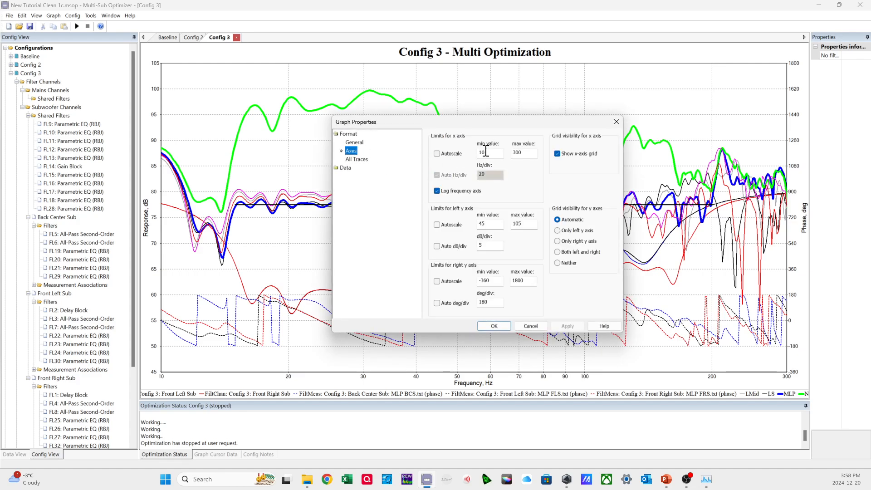
type("15")
key("Return")
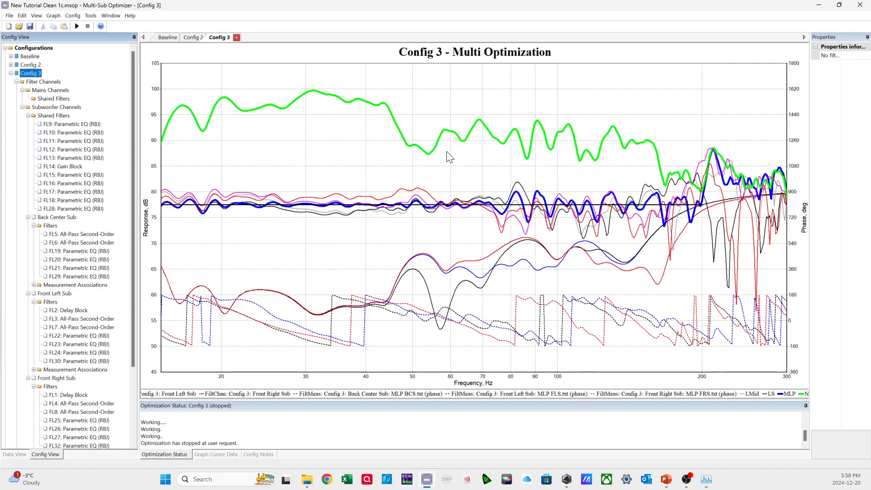
right_click(287, 242)
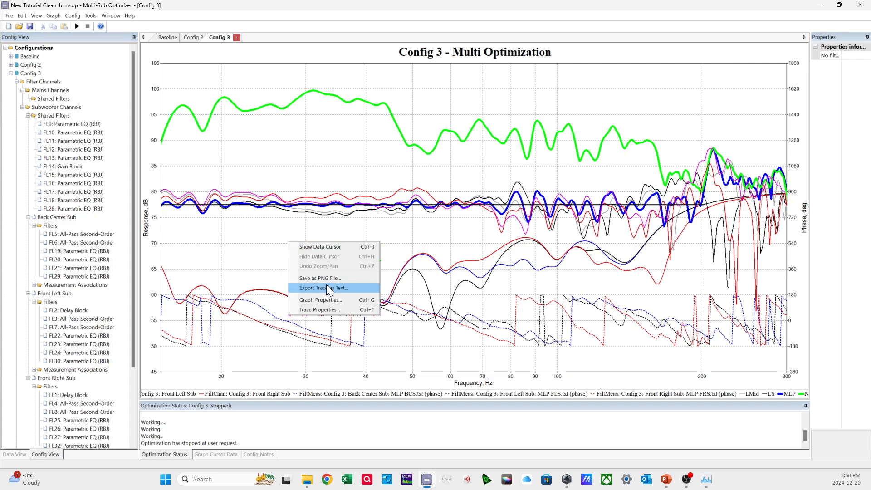
left_click(493, 312)
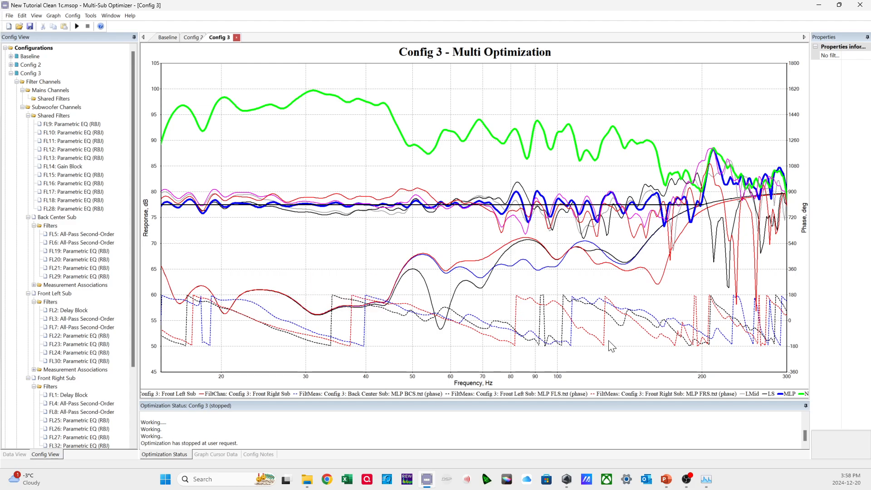